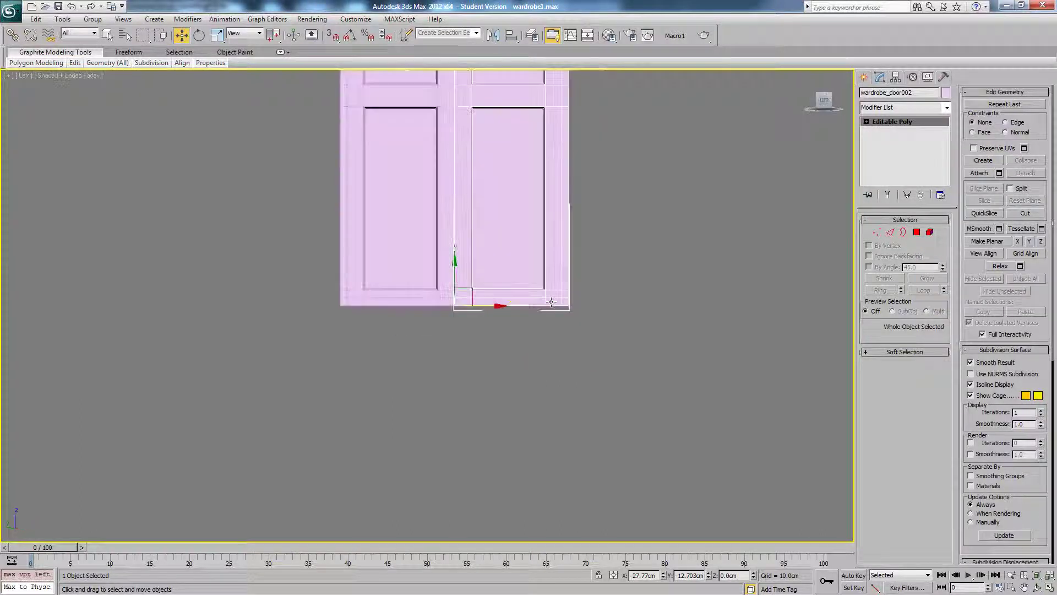
- Activate the Line spline tool in the Front view at the door's lower-left corner and consult the wardrobe reference photo
{"action": "key", "text": "f"}
{"action": "scroll", "coordinate": [561, 330], "scroll_direction": "up", "scroll_amount": 4}
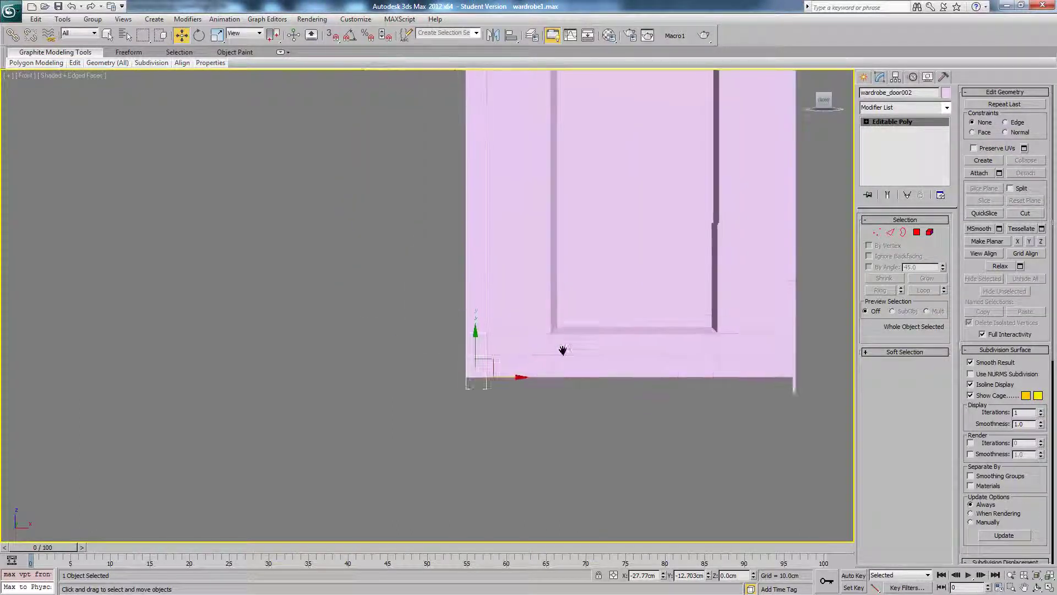
{"action": "left_click", "coordinate": [864, 77]}
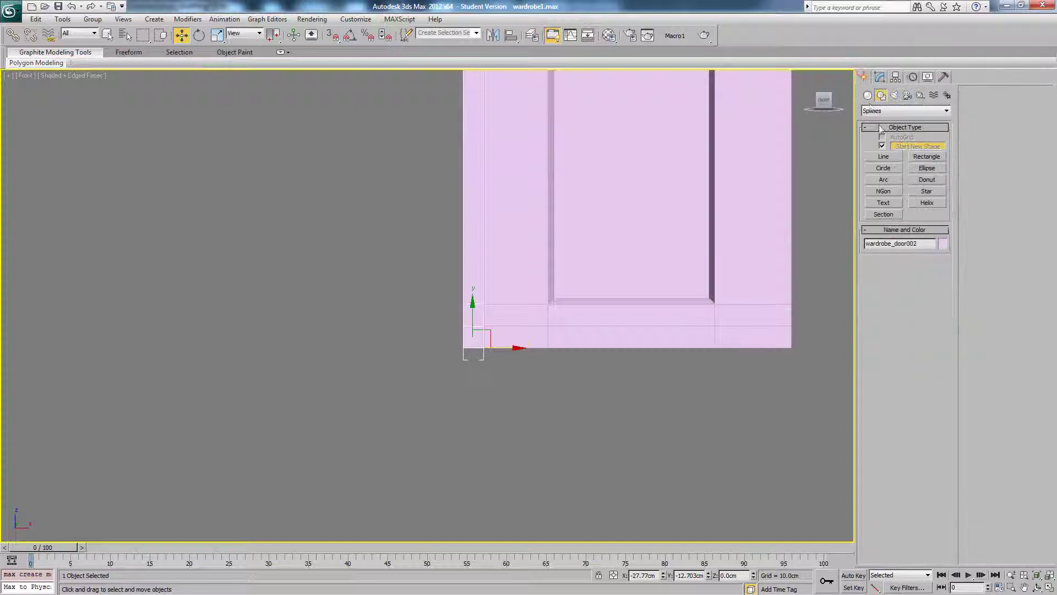
{"action": "left_click", "coordinate": [878, 148]}
{"action": "middle_click_drag", "start_coordinate": [485, 300], "coordinate": [500, 266]}
{"action": "scroll", "coordinate": [500, 266], "scroll_direction": "up", "scroll_amount": 2}
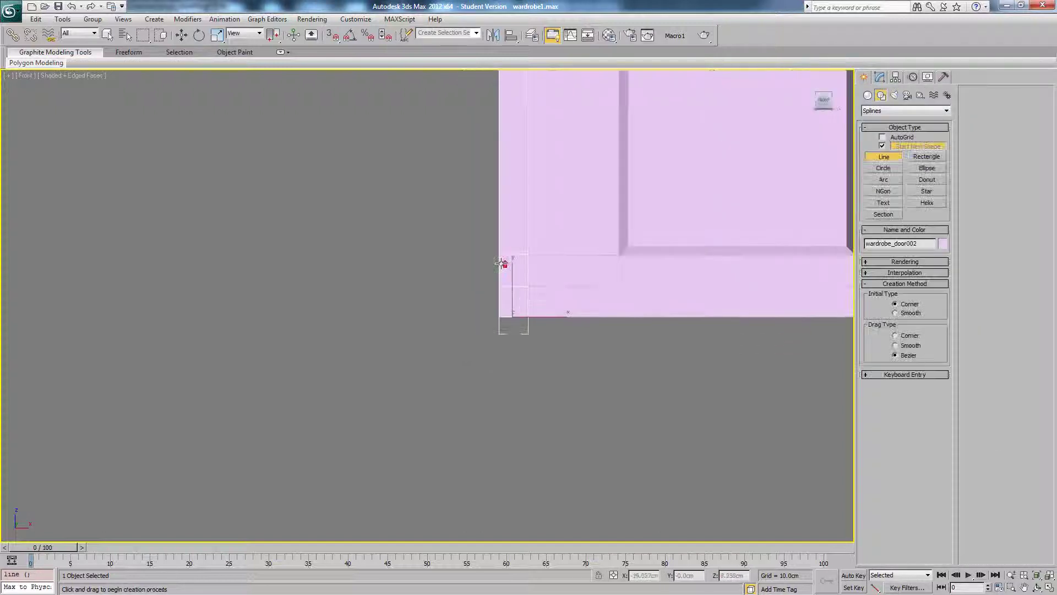
{"action": "middle_click_drag", "start_coordinate": [503, 318], "coordinate": [475, 316]}
{"action": "scroll", "coordinate": [475, 315], "scroll_direction": "up", "scroll_amount": 3}
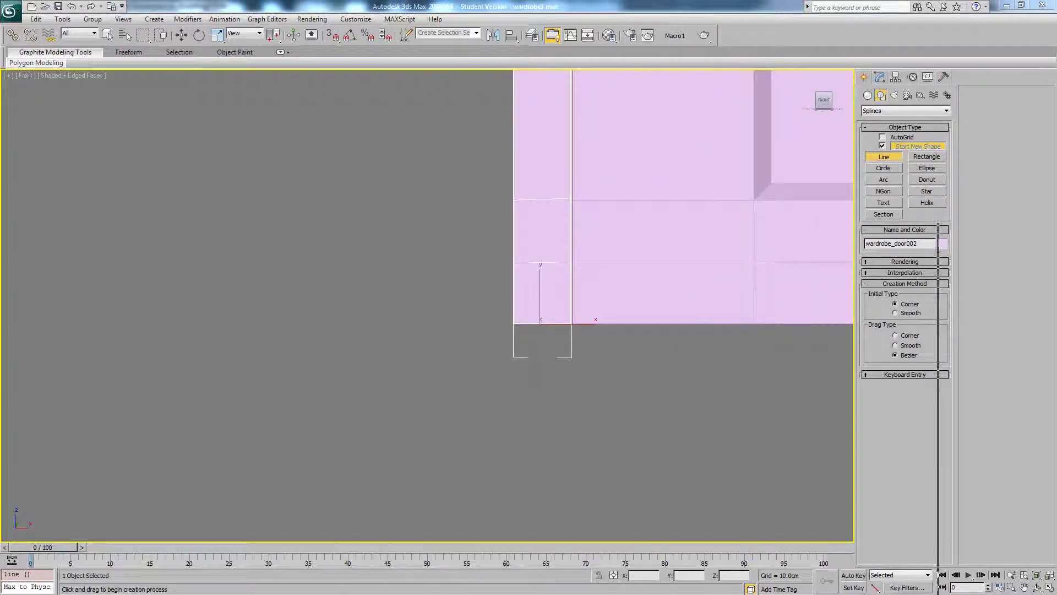
{"action": "left_click_drag", "start_coordinate": [1056, 37], "coordinate": [673, 32]}
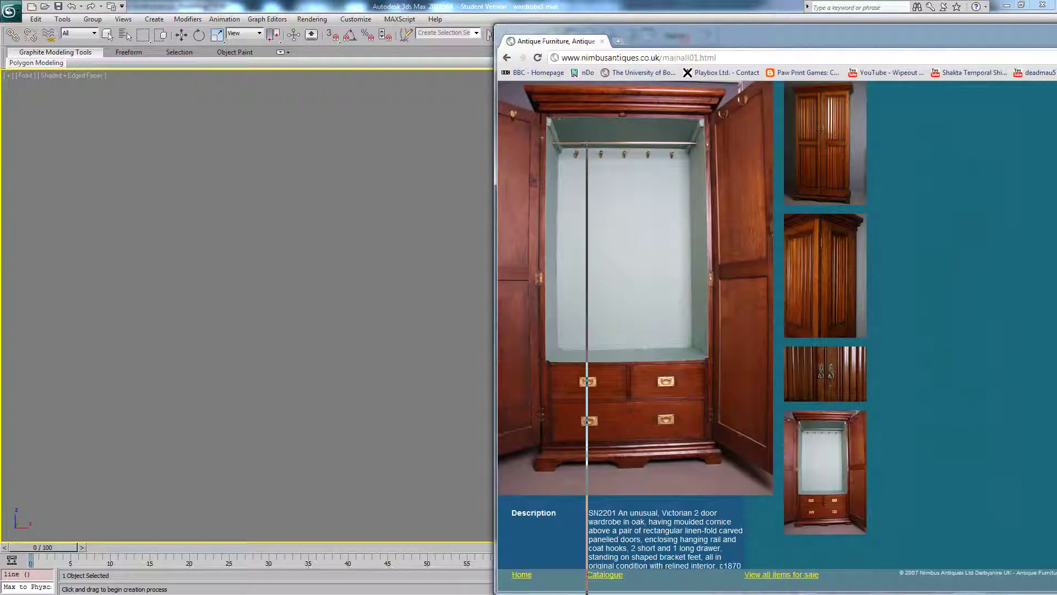
{"action": "left_click_drag", "start_coordinate": [684, 38], "coordinate": [881, 39]}
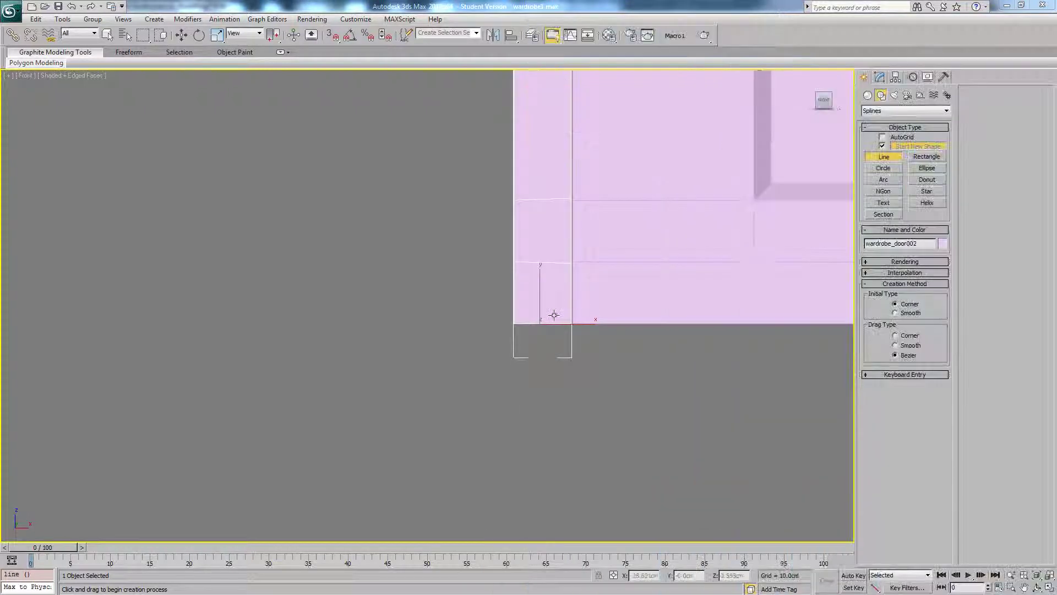
- Draw an open nine-point moulding profile about 9 cm tall down from the door's lower-left corner, with a square step and an angled S-shape
{"action": "scroll", "coordinate": [554, 322], "scroll_direction": "up", "scroll_amount": 2}
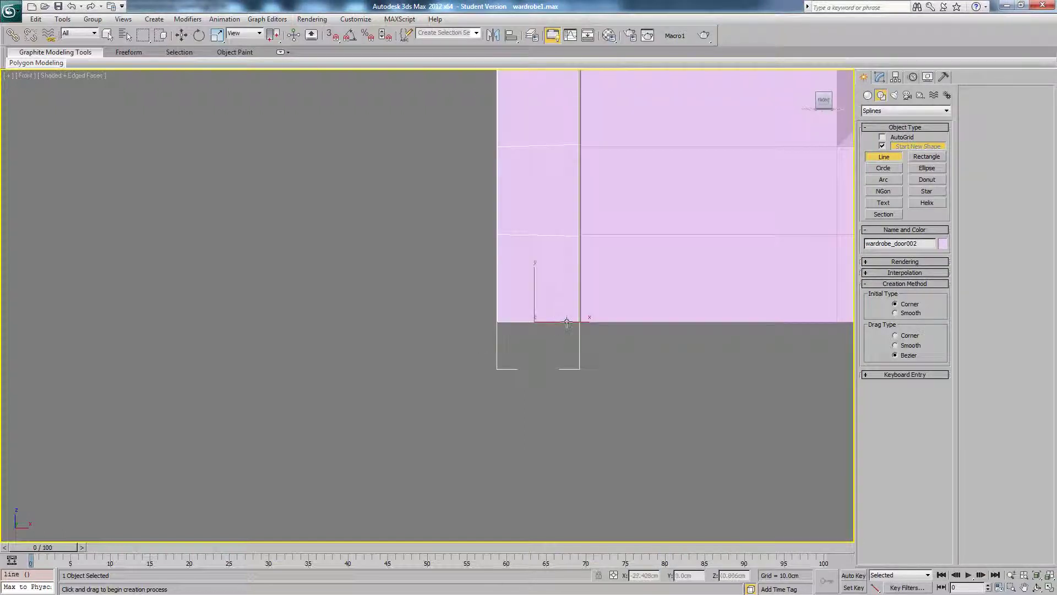
{"action": "left_click", "coordinate": [497, 322]}
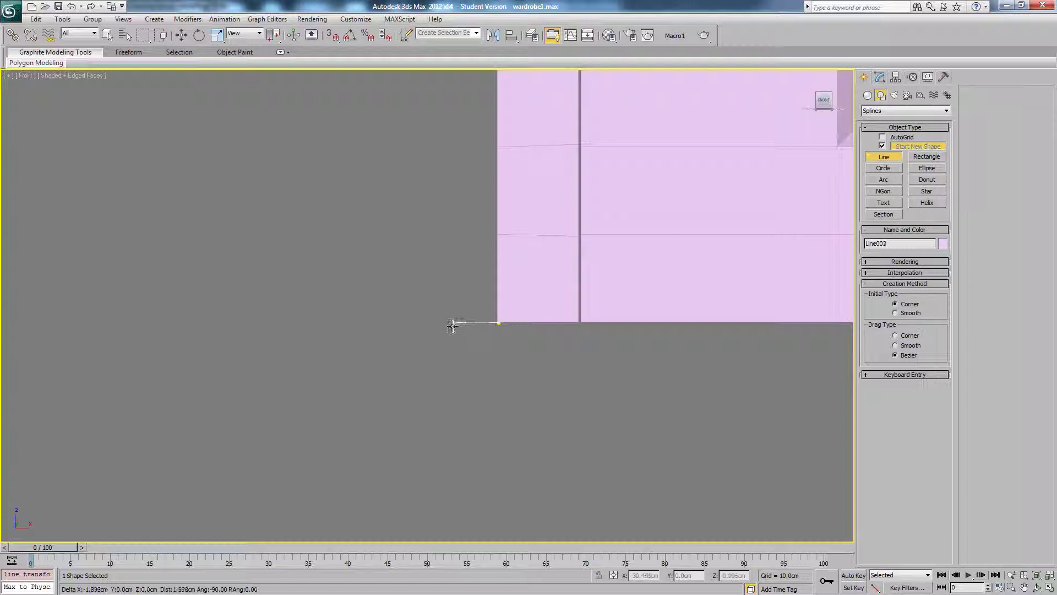
{"action": "left_click", "coordinate": [453, 325]}
{"action": "left_click", "coordinate": [455, 358]}
{"action": "left_click", "coordinate": [493, 359]}
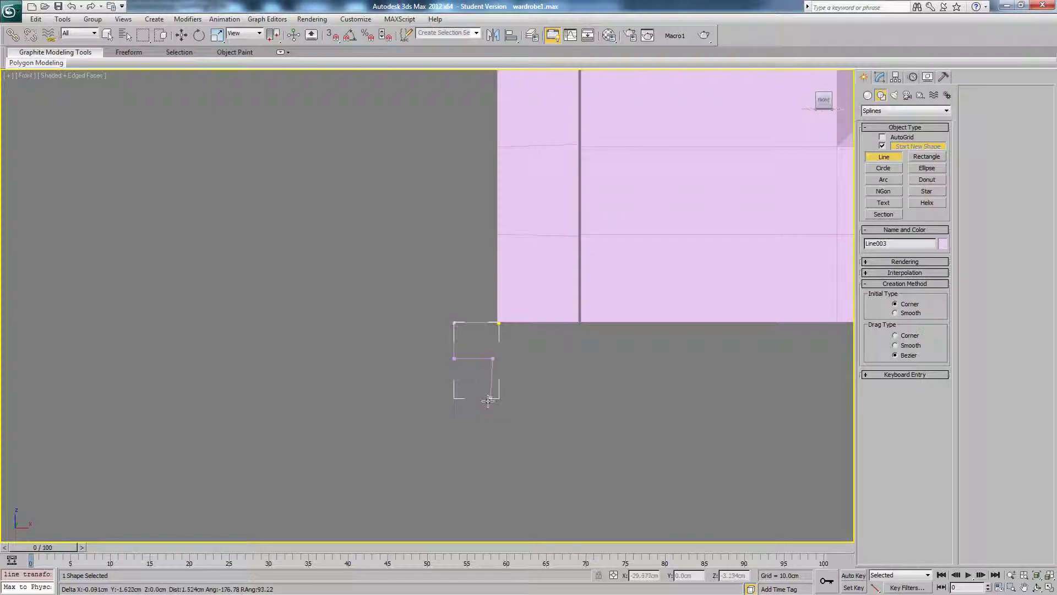
{"action": "left_click", "coordinate": [482, 409]}
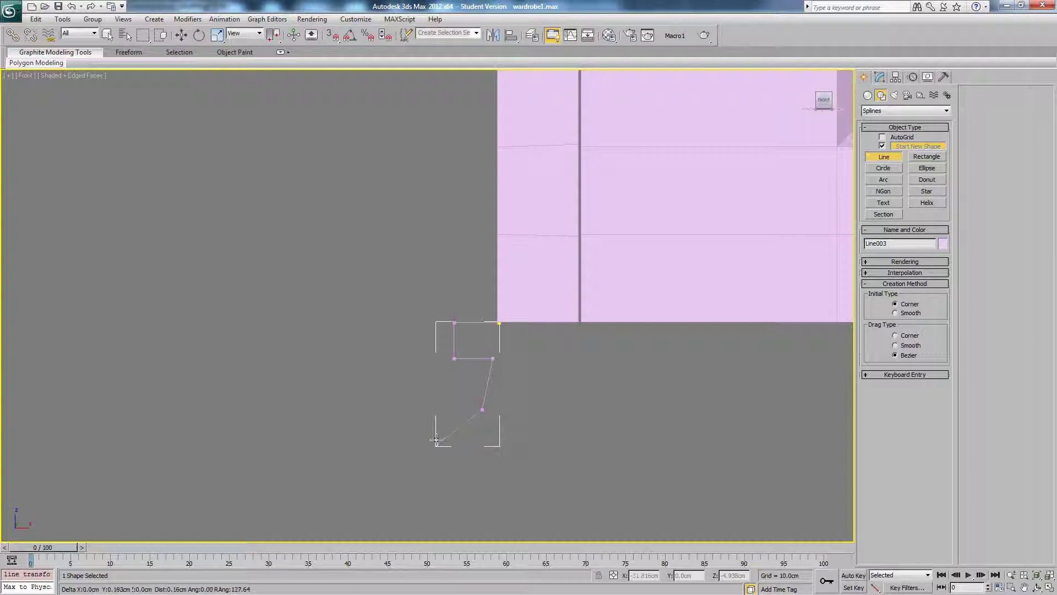
{"action": "scroll", "coordinate": [436, 439], "scroll_direction": "down", "scroll_amount": 2}
{"action": "left_click", "coordinate": [433, 405]}
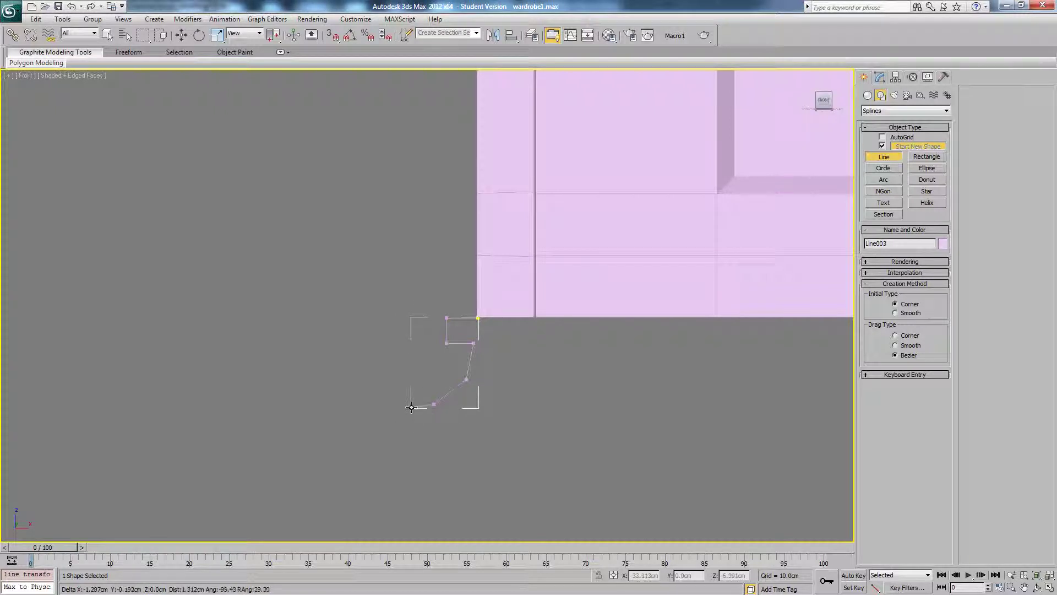
{"action": "left_click", "coordinate": [405, 406]}
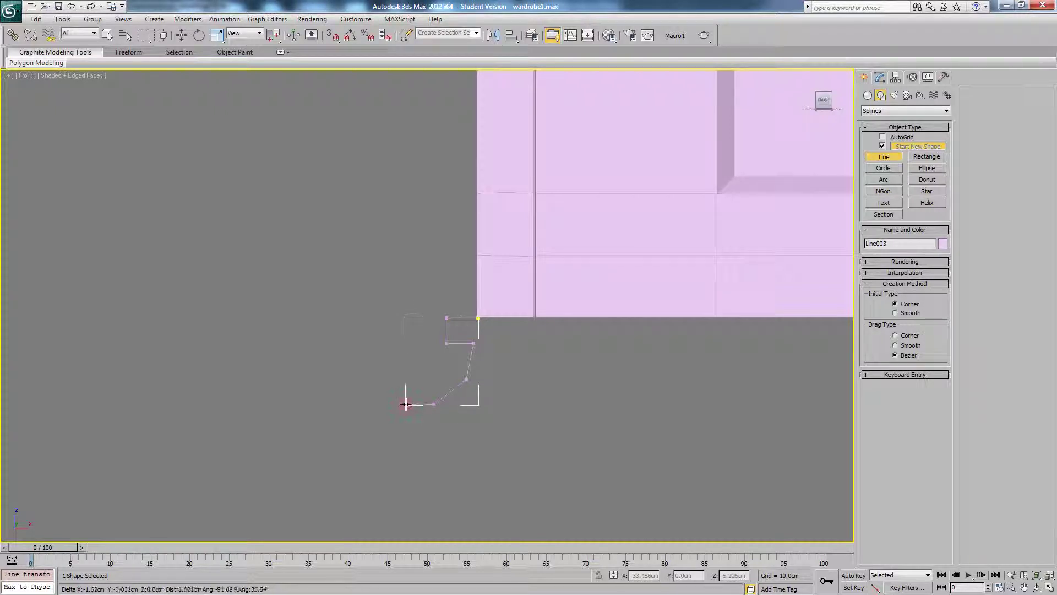
{"action": "left_click", "coordinate": [400, 435]}
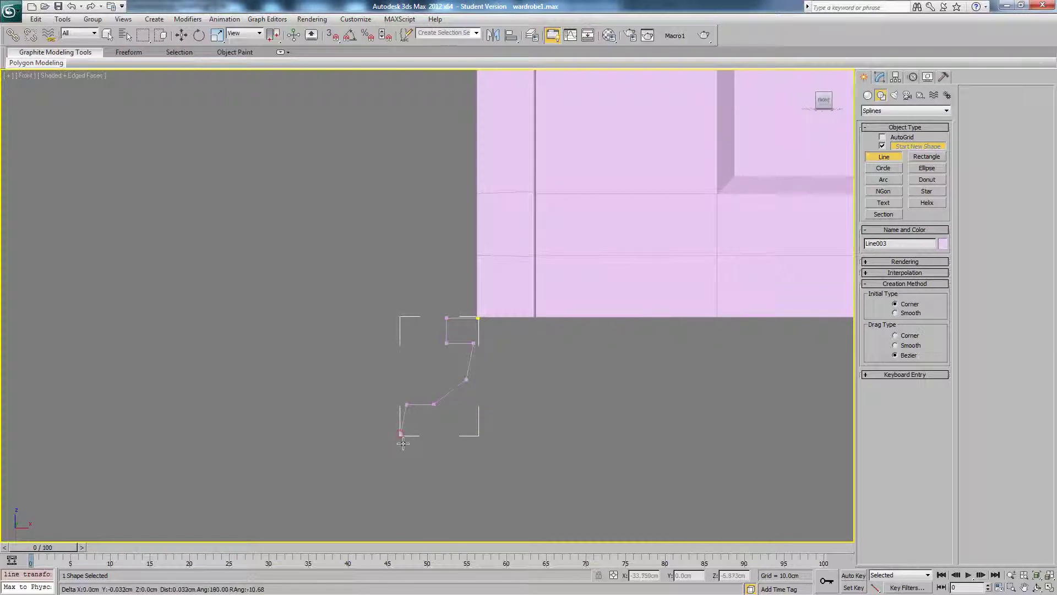
{"action": "left_click", "coordinate": [402, 471]}
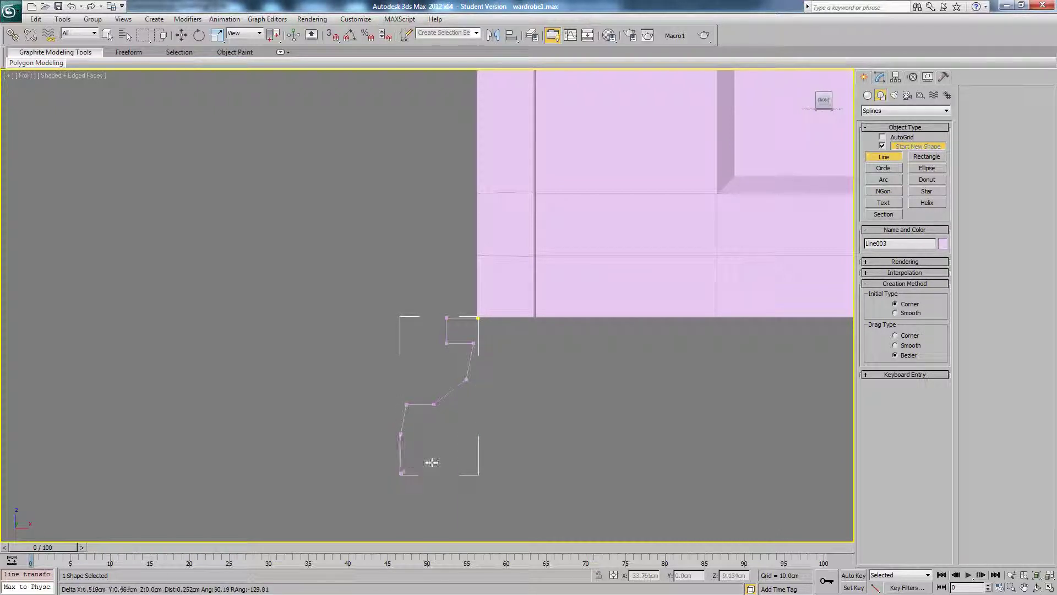
{"action": "right_click", "coordinate": [432, 457]}
{"action": "middle_click_drag", "start_coordinate": [465, 428], "coordinate": [490, 357]}
{"action": "right_click", "coordinate": [490, 357]}
- Fillet the profile's inner middle vertex below the square step by about 2 cm at vertex level
{"action": "scroll", "coordinate": [427, 306], "scroll_direction": "up", "scroll_amount": 4}
{"action": "left_click", "coordinate": [879, 77]}
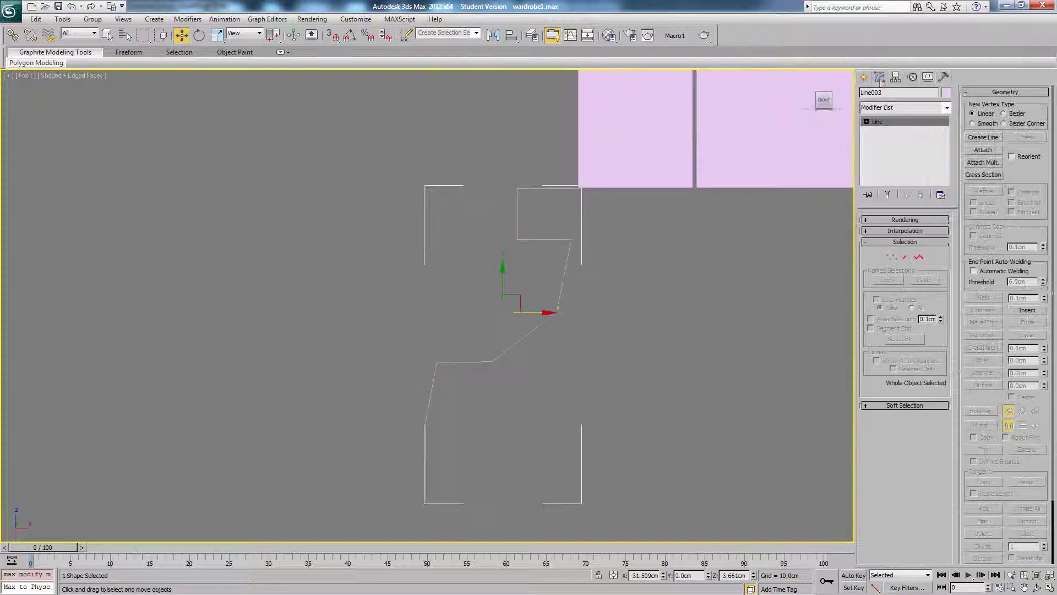
{"action": "left_click", "coordinate": [866, 122]}
{"action": "left_click", "coordinate": [887, 131]}
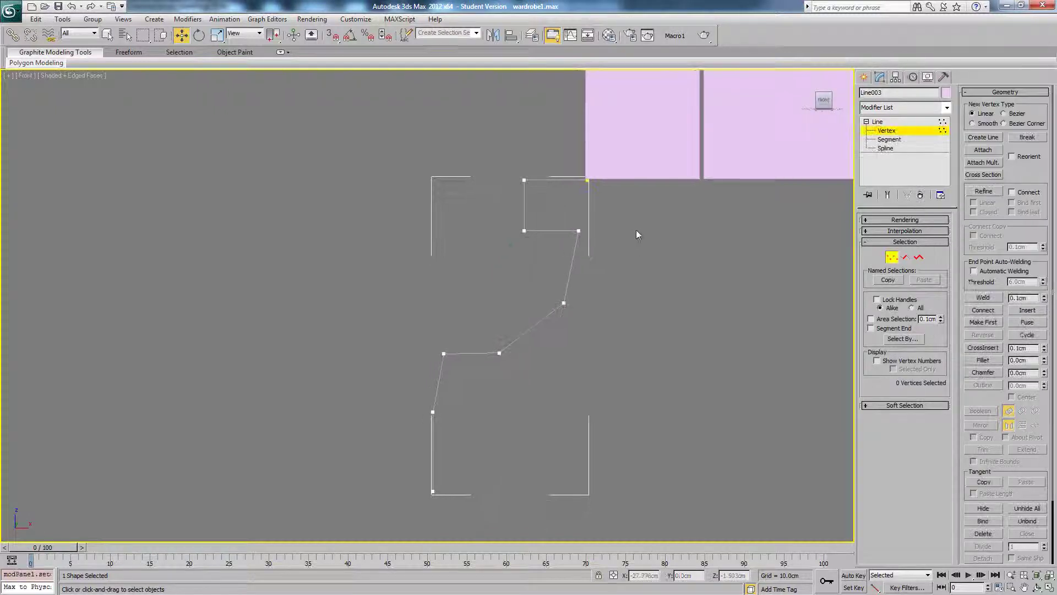
{"action": "middle_click_drag", "start_coordinate": [395, 318], "coordinate": [489, 286]}
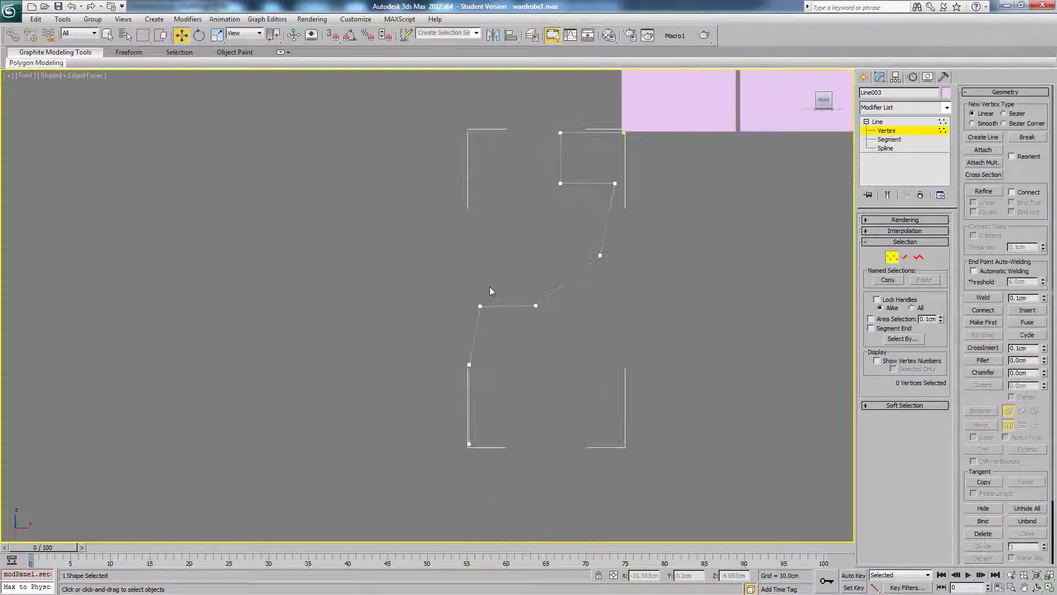
{"action": "left_click_drag", "start_coordinate": [567, 244], "coordinate": [607, 275]}
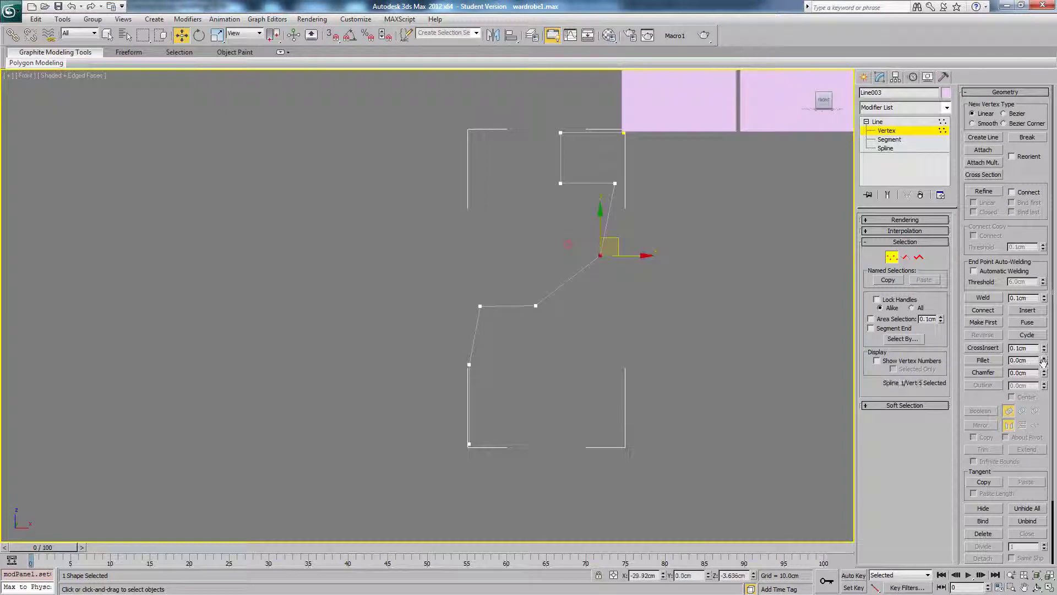
{"action": "left_click_drag", "start_coordinate": [1045, 363], "coordinate": [1039, 334]}
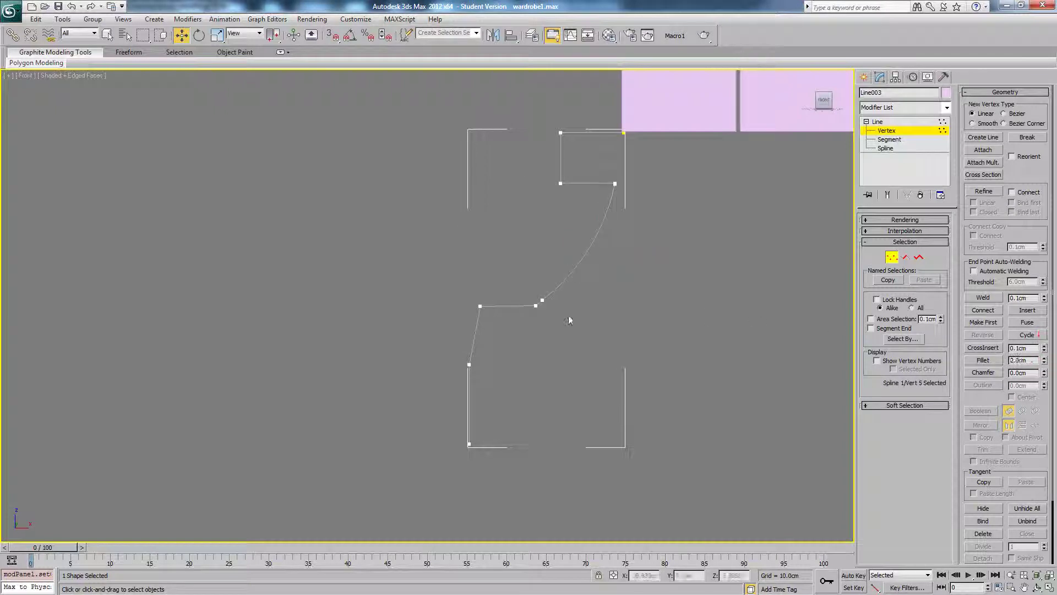
- Fillet the outer corner of the profile's lower shoulder into a convex curve
{"action": "left_click_drag", "start_coordinate": [463, 297], "coordinate": [496, 318]}
{"action": "left_click_drag", "start_coordinate": [1044, 362], "coordinate": [1041, 318]}
{"action": "left_click", "coordinate": [649, 306]}
- Fuse and weld the two neighbouring vertices where the lower curve meets the straight vertical segment
{"action": "left_click", "coordinate": [1026, 321]}
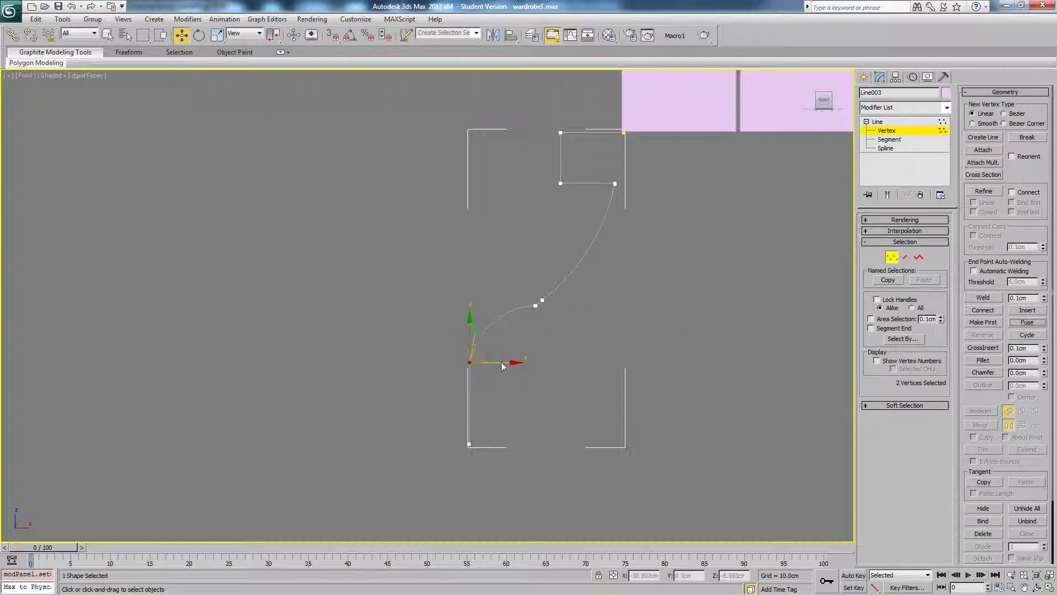
{"action": "middle_click_drag", "start_coordinate": [481, 366], "coordinate": [487, 322]}
{"action": "scroll", "coordinate": [486, 326], "scroll_direction": "up", "scroll_amount": 2}
{"action": "key", "text": "ctrl+z"}
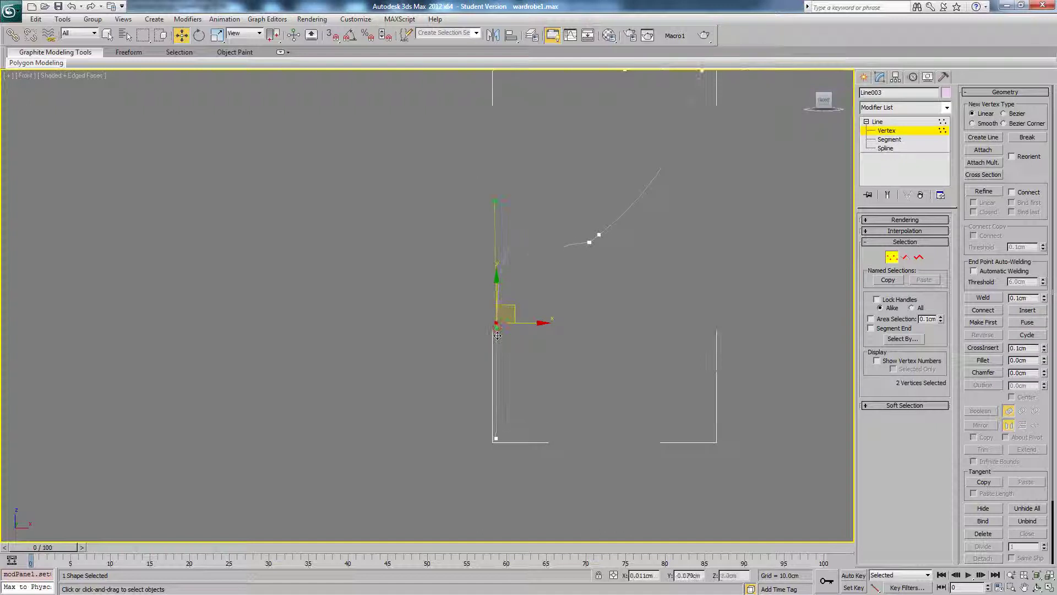
{"action": "right_click", "coordinate": [499, 332]}
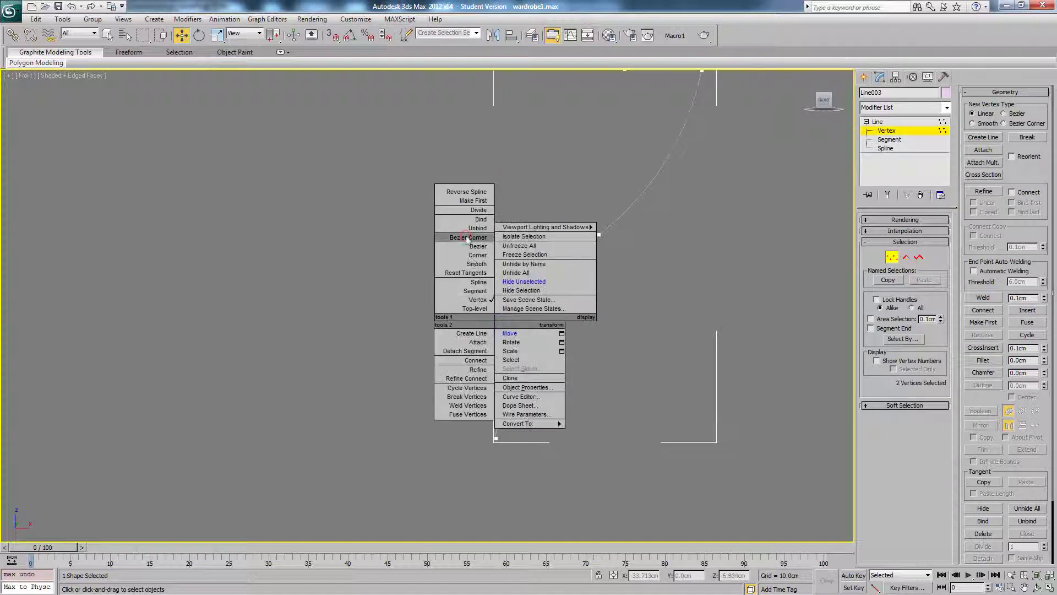
{"action": "left_click", "coordinate": [487, 300]}
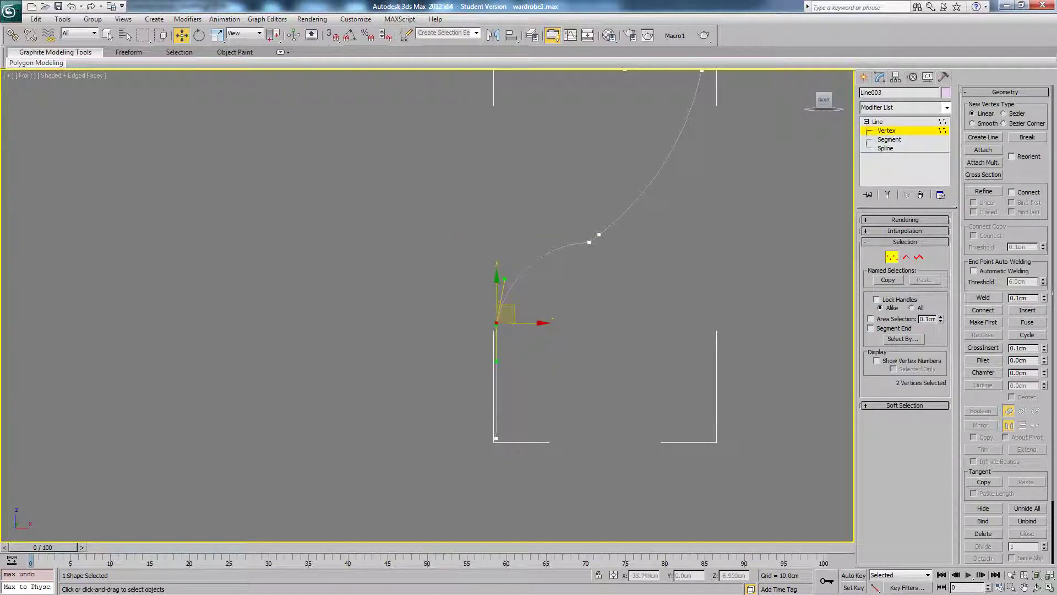
{"action": "left_click", "coordinate": [983, 298]}
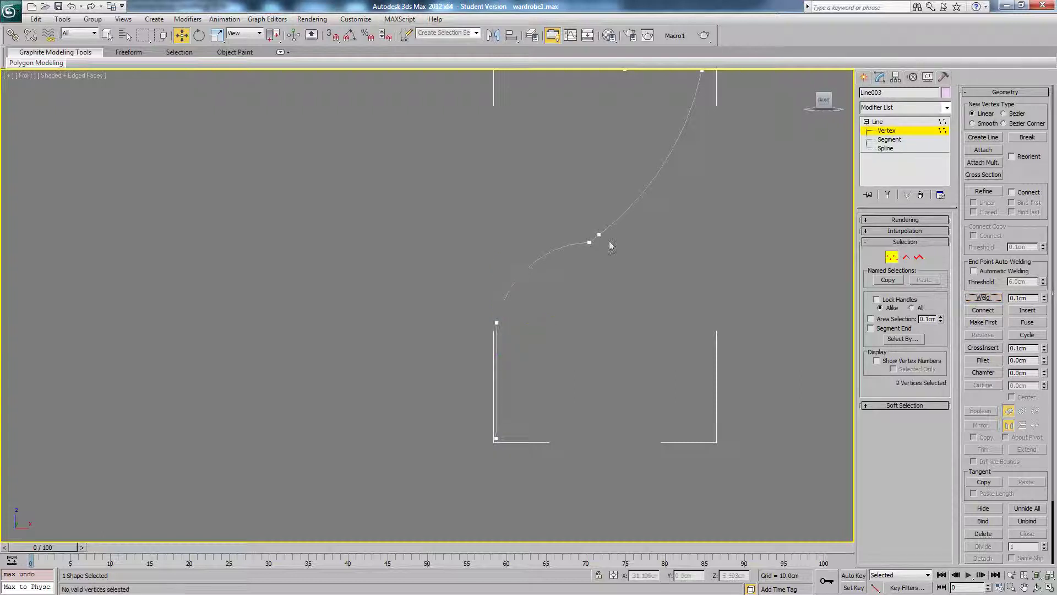
- Weld the two close vertices between the upper and lower curves into a single vertex
{"action": "left_click_drag", "start_coordinate": [581, 238], "coordinate": [593, 249]}
{"action": "left_click", "coordinate": [986, 300]}
{"action": "scroll", "coordinate": [641, 242], "scroll_direction": "up", "scroll_amount": 2}
{"action": "middle_click_drag", "start_coordinate": [641, 243], "coordinate": [585, 271]}
{"action": "scroll", "coordinate": [639, 241], "scroll_direction": "down", "scroll_amount": 2}
{"action": "left_click", "coordinate": [522, 277]}
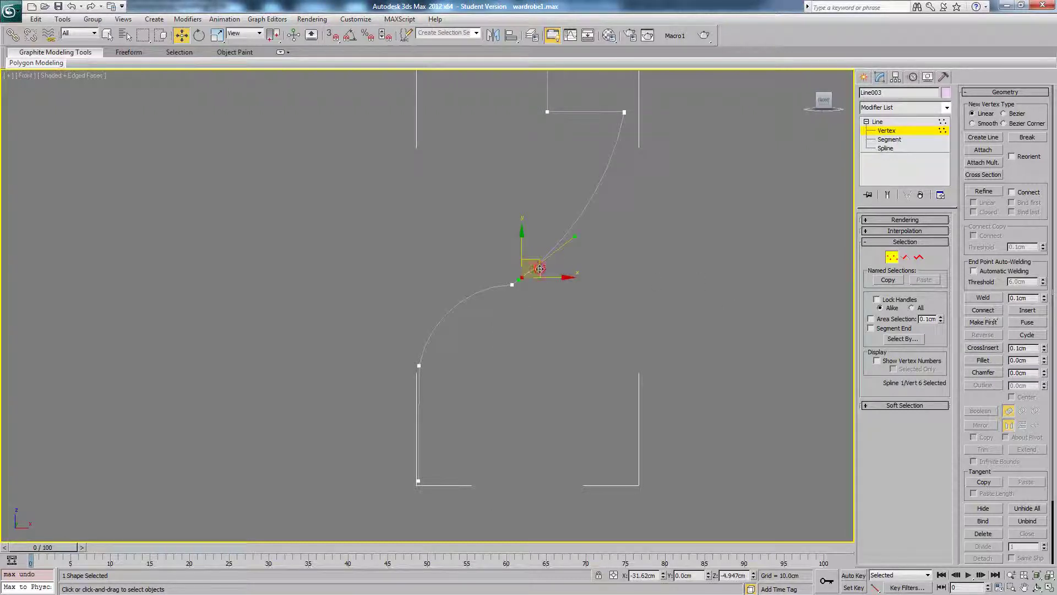
{"action": "left_click_drag", "start_coordinate": [539, 270], "coordinate": [531, 308]}
{"action": "left_click", "coordinate": [984, 300]}
{"action": "left_click", "coordinate": [984, 299]}
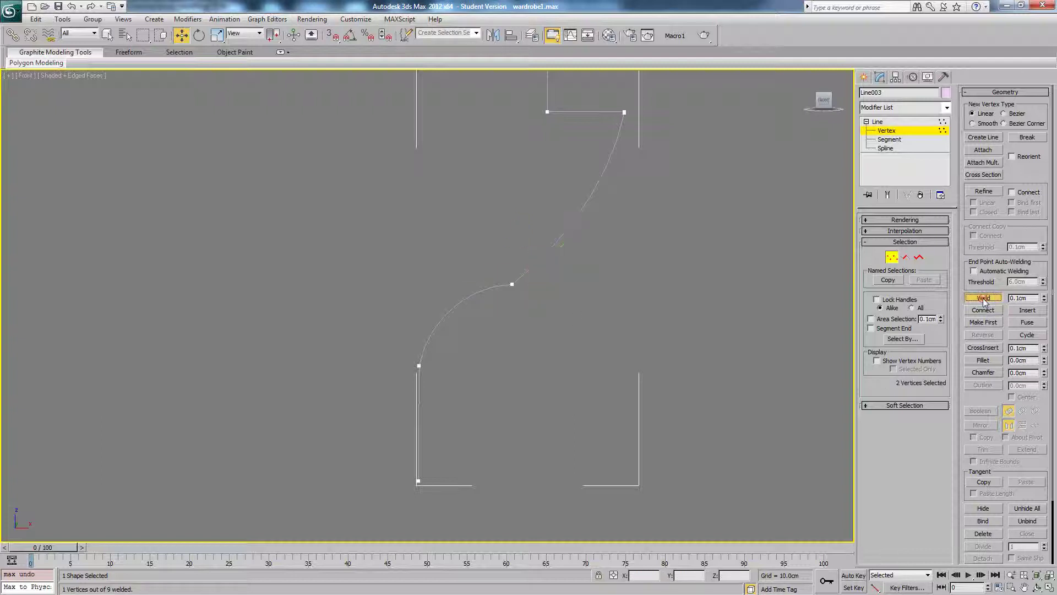
- Adjust the Bezier handle of the middle vertex so the upper curve flows smoothly into the lower one
{"action": "left_click", "coordinate": [533, 243]}
{"action": "scroll", "coordinate": [534, 243], "scroll_direction": "down", "scroll_amount": 2}
{"action": "left_click_drag", "start_coordinate": [493, 276], "coordinate": [470, 302]}
{"action": "middle_click_drag", "start_coordinate": [497, 293], "coordinate": [499, 303]}
{"action": "scroll", "coordinate": [499, 303], "scroll_direction": "up", "scroll_amount": 2}
{"action": "left_click", "coordinate": [645, 286]}
{"action": "middle_click_drag", "start_coordinate": [632, 261], "coordinate": [638, 307]}
{"action": "left_click_drag", "start_coordinate": [487, 378], "coordinate": [573, 310]}
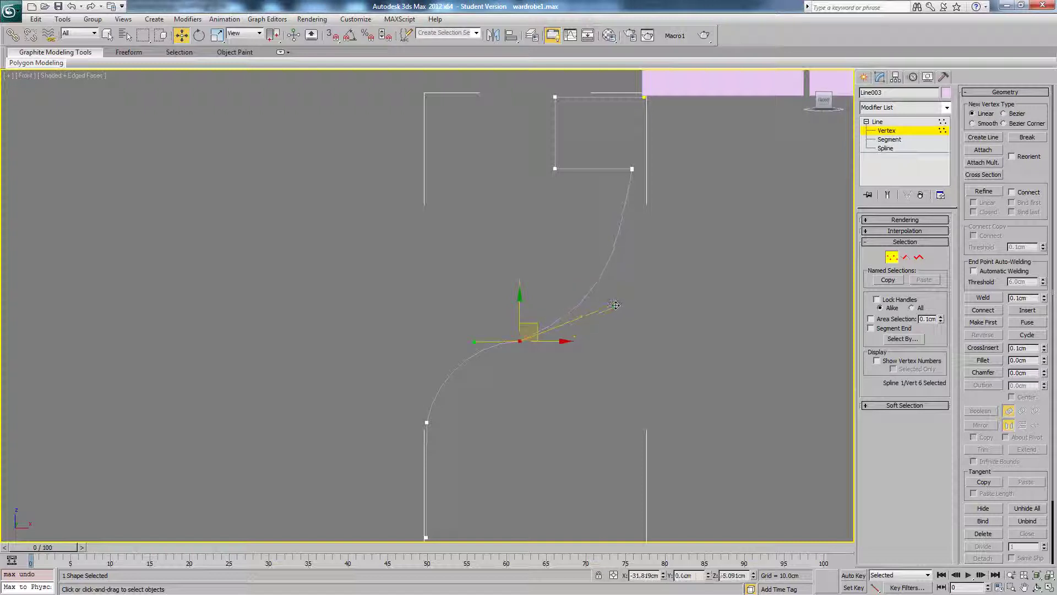
{"action": "left_click", "coordinate": [648, 230]}
- Try rounding both outer corners of the profile's square top step with fillets, and undo them
{"action": "middle_click_drag", "start_coordinate": [639, 198], "coordinate": [655, 294]}
{"action": "left_click_drag", "start_coordinate": [593, 172], "coordinate": [562, 217]}
{"action": "left_click_drag", "start_coordinate": [1044, 360], "coordinate": [1041, 354]}
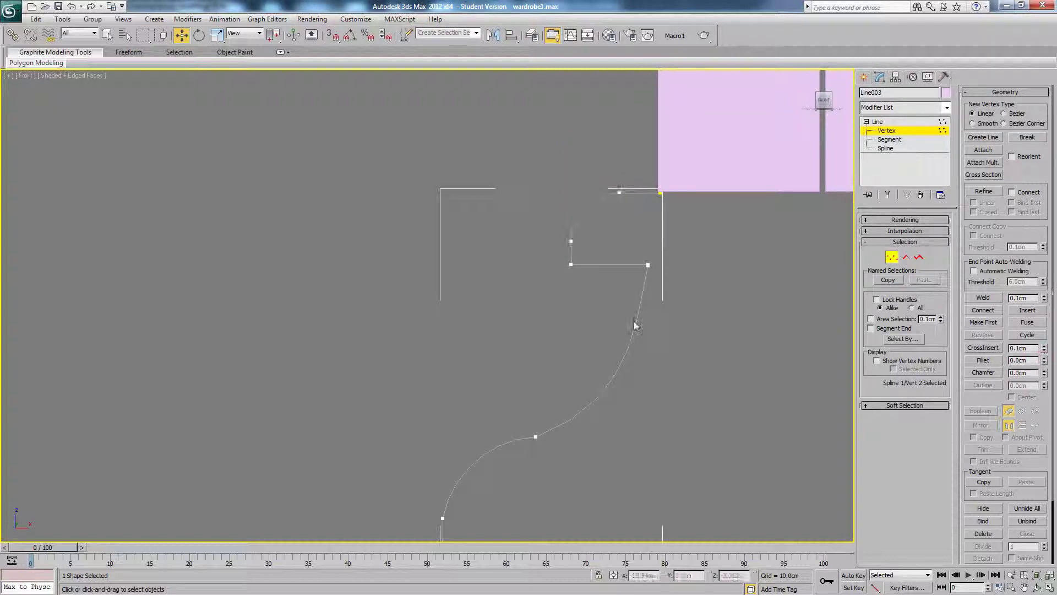
{"action": "left_click", "coordinate": [572, 265]}
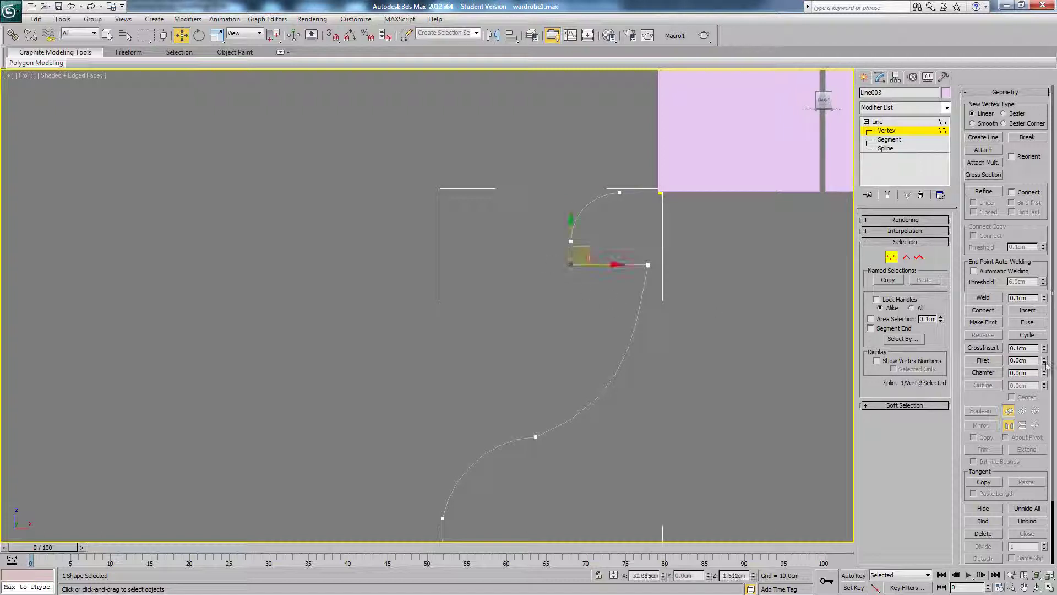
{"action": "left_click_drag", "start_coordinate": [1045, 361], "coordinate": [1045, 362]}
{"action": "left_click", "coordinate": [788, 290]}
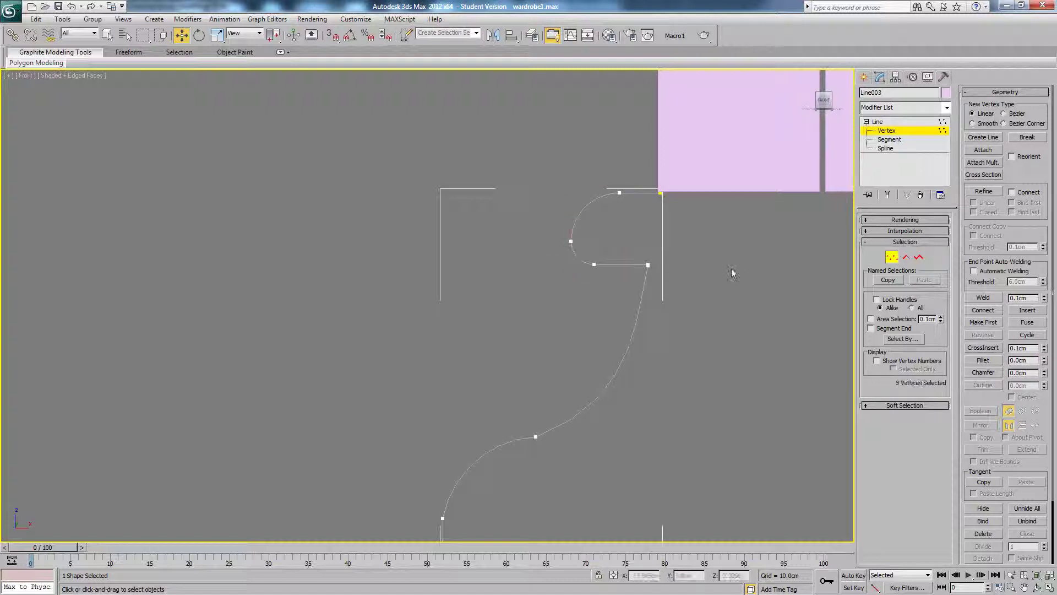
{"action": "scroll", "coordinate": [703, 266], "scroll_direction": "down", "scroll_amount": 5}
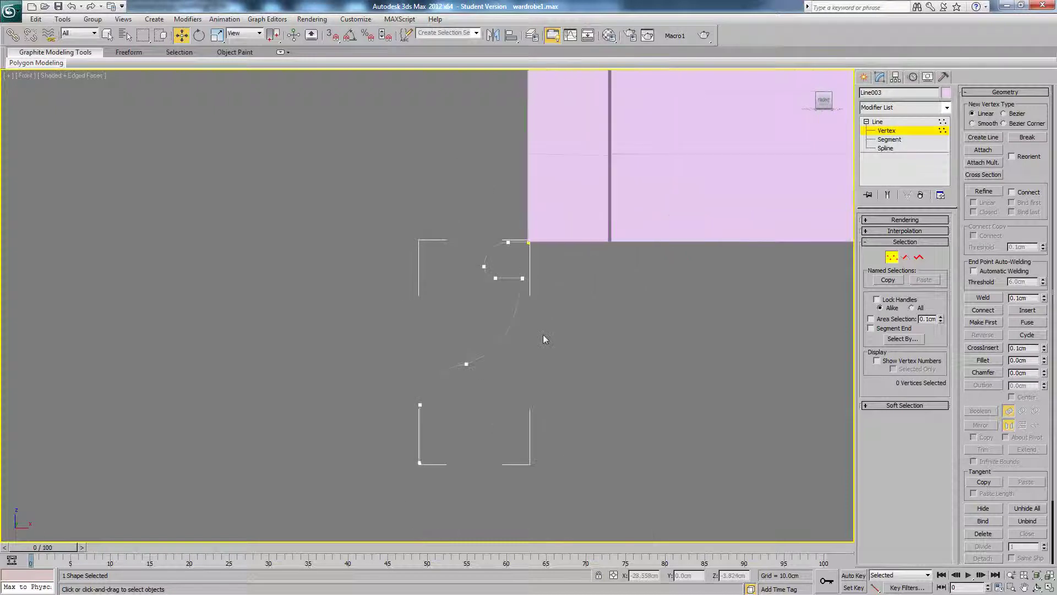
{"action": "middle_click_drag", "start_coordinate": [545, 334], "coordinate": [553, 292]}
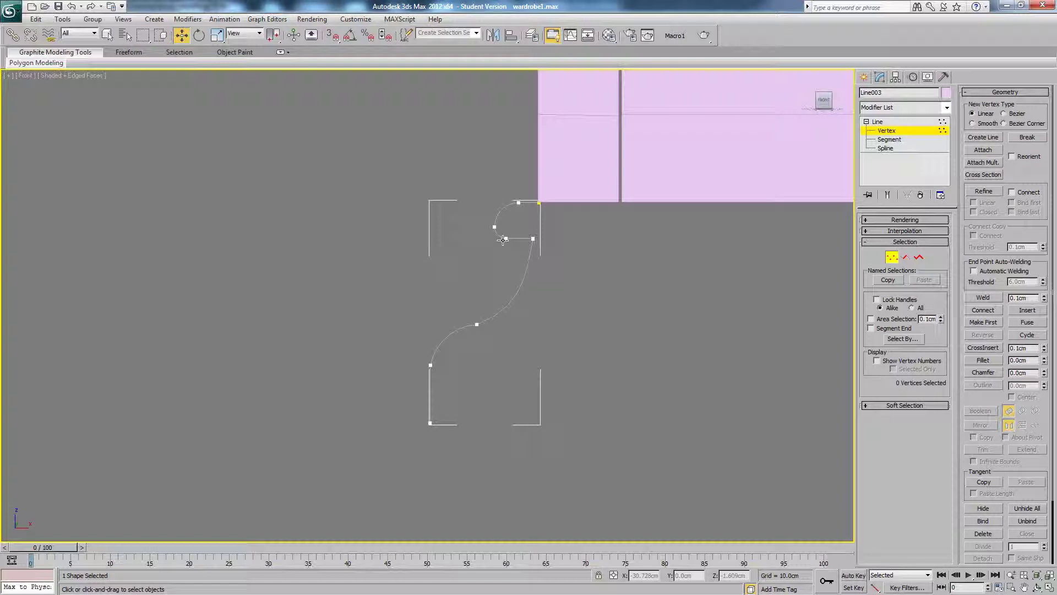
{"action": "key", "text": "ctrl+z"}
- Fillet the upper outer corner of the profile's square top step with a small radius
{"action": "middle_click_drag", "start_coordinate": [517, 243], "coordinate": [533, 307]}
{"action": "left_click", "coordinate": [533, 307]}
{"action": "scroll", "coordinate": [519, 290], "scroll_direction": "up", "scroll_amount": 2}
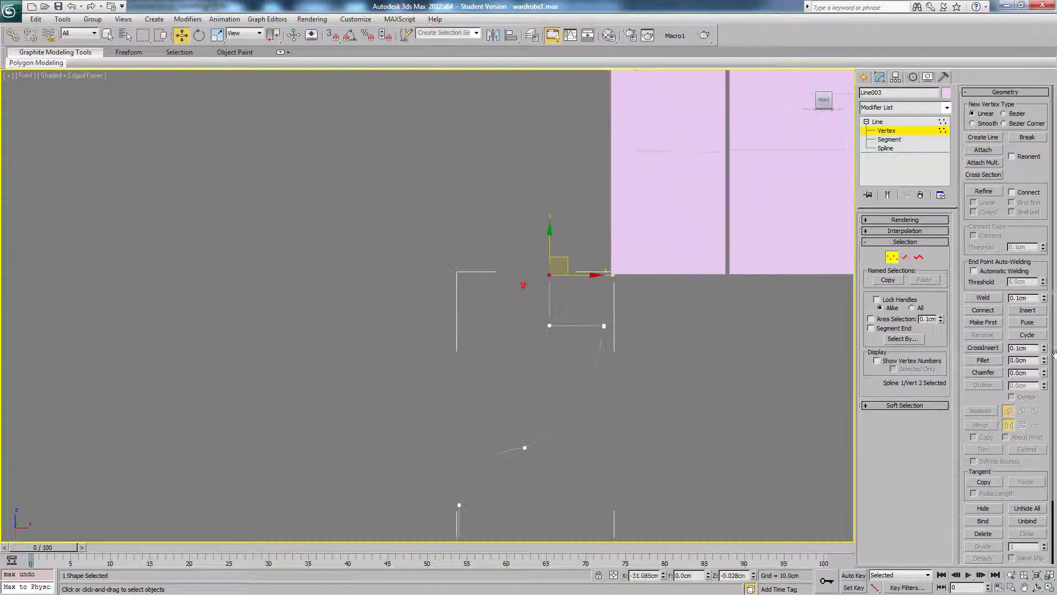
{"action": "left_click_drag", "start_coordinate": [1044, 362], "coordinate": [1045, 355]}
- Try a 0.1 cm fillet on the lower outer corner of the square top step, and undo it
{"action": "key", "text": "ctrl+z"}
{"action": "double_click", "coordinate": [1019, 360]}
{"action": "type", "text": "0.1"}
{"action": "key", "text": "Return"}
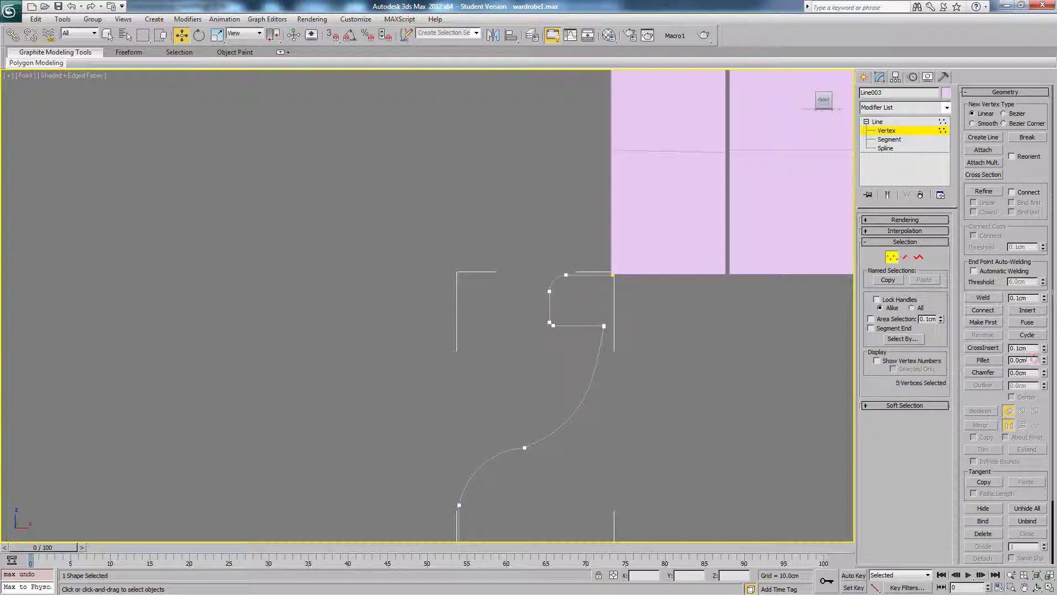
{"action": "middle_click_drag", "start_coordinate": [731, 367], "coordinate": [715, 371]}
{"action": "key", "text": "ctrl+z"}
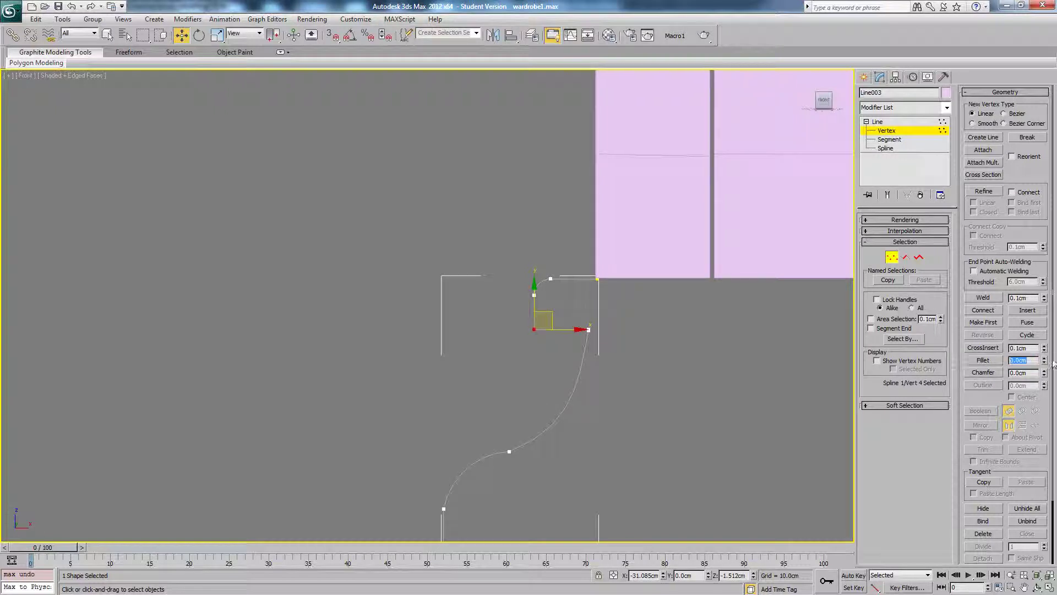
- Round the lower outer corner of the profile's square top step with a small fillet
{"action": "left_click_drag", "start_coordinate": [1044, 361], "coordinate": [1046, 359]}
{"action": "key", "text": "ctrl+z"}
{"action": "left_click", "coordinate": [1036, 361]}
{"action": "type", "text": "0.6c"}
{"action": "key", "text": "Return"}
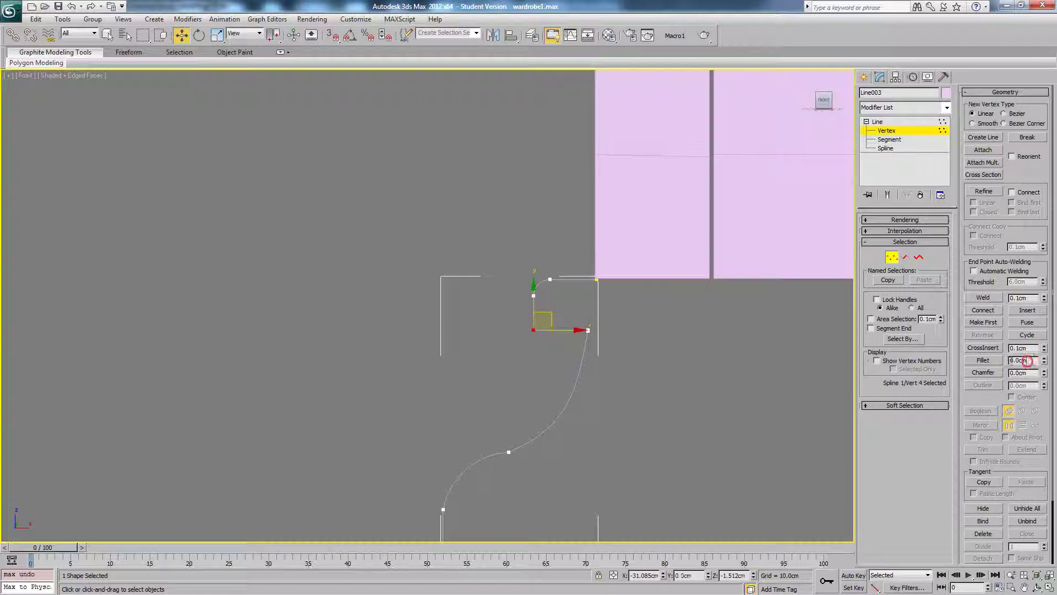
{"action": "key", "text": "Return"}
- Weld the profile's vertex where the square top step meets the curve, using a 0.1 cm threshold
{"action": "scroll", "coordinate": [962, 363], "scroll_direction": "down", "scroll_amount": 1}
{"action": "left_click", "coordinate": [637, 316]}
{"action": "scroll", "coordinate": [637, 319], "scroll_direction": "up", "scroll_amount": 2}
{"action": "middle_click_drag", "start_coordinate": [637, 318], "coordinate": [557, 250]}
{"action": "left_click", "coordinate": [575, 270]}
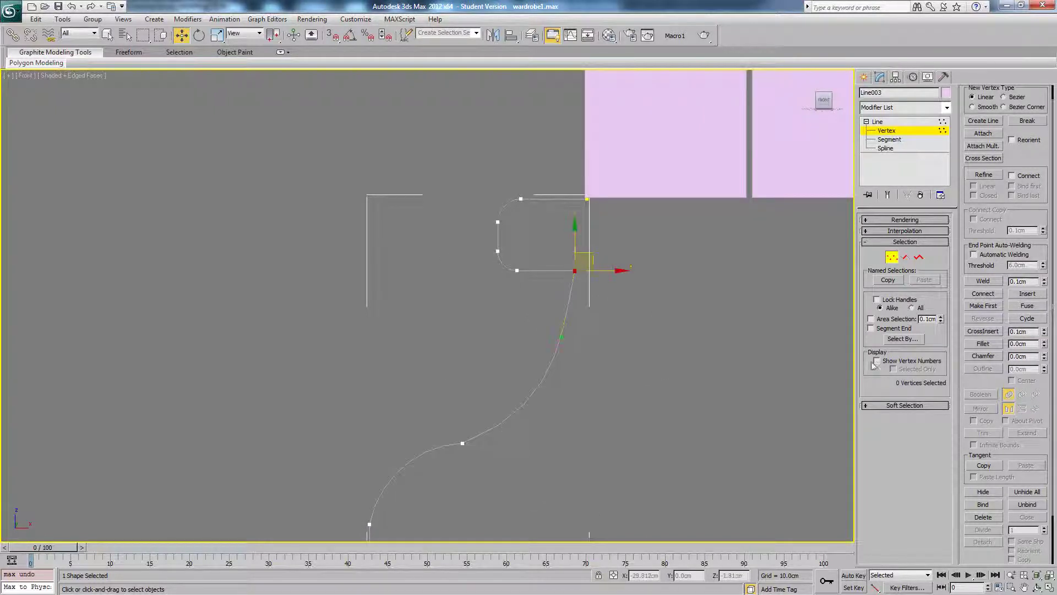
{"action": "left_click", "coordinate": [983, 281]}
{"action": "left_click", "coordinate": [609, 321]}
{"action": "middle_click_drag", "start_coordinate": [606, 342], "coordinate": [604, 292]}
{"action": "scroll", "coordinate": [549, 299], "scroll_direction": "down", "scroll_amount": 2}
{"action": "middle_click_drag", "start_coordinate": [522, 317], "coordinate": [523, 286]}
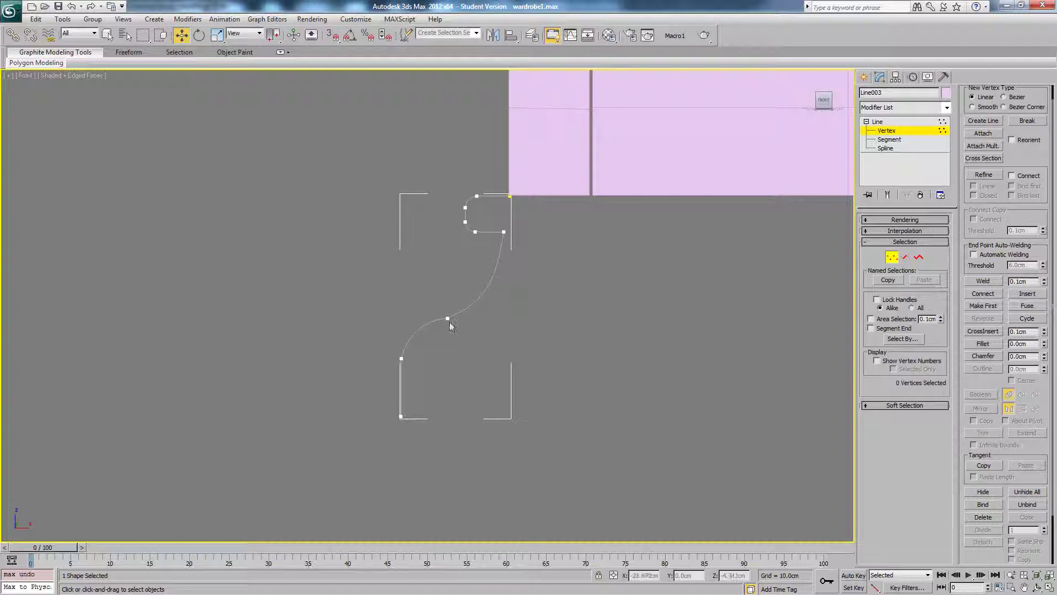
{"action": "scroll", "coordinate": [447, 330], "scroll_direction": "up", "scroll_amount": 2}
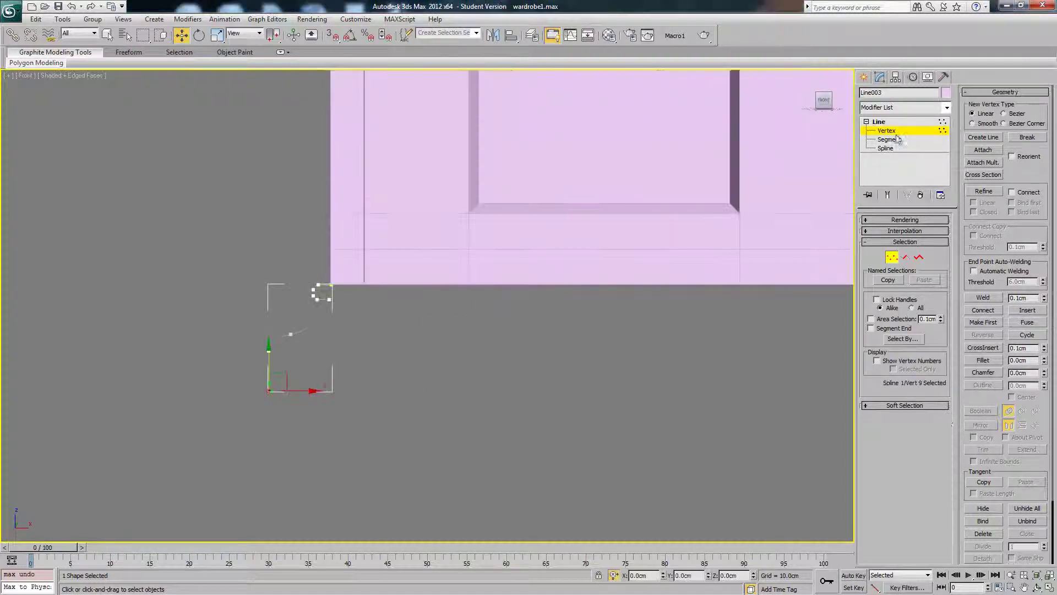
- Finish editing the profile's vertices and select the wardrobe body in a perspective view from below
{"action": "left_click", "coordinate": [899, 121]}
{"action": "middle_click_drag", "start_coordinate": [439, 356], "coordinate": [529, 346], "text": "alt"}
{"action": "key", "text": "p"}
{"action": "middle_click_drag", "start_coordinate": [435, 307], "coordinate": [347, 490]}
{"action": "middle_click_drag", "start_coordinate": [413, 344], "coordinate": [447, 241], "text": "alt"}
{"action": "left_click", "coordinate": [430, 267]}
- Draw an open three-segment line snapped to the four bottom corner vertices of the wardrobe body
{"action": "left_click", "coordinate": [863, 76]}
{"action": "left_click", "coordinate": [881, 95]}
{"action": "left_click", "coordinate": [884, 157]}
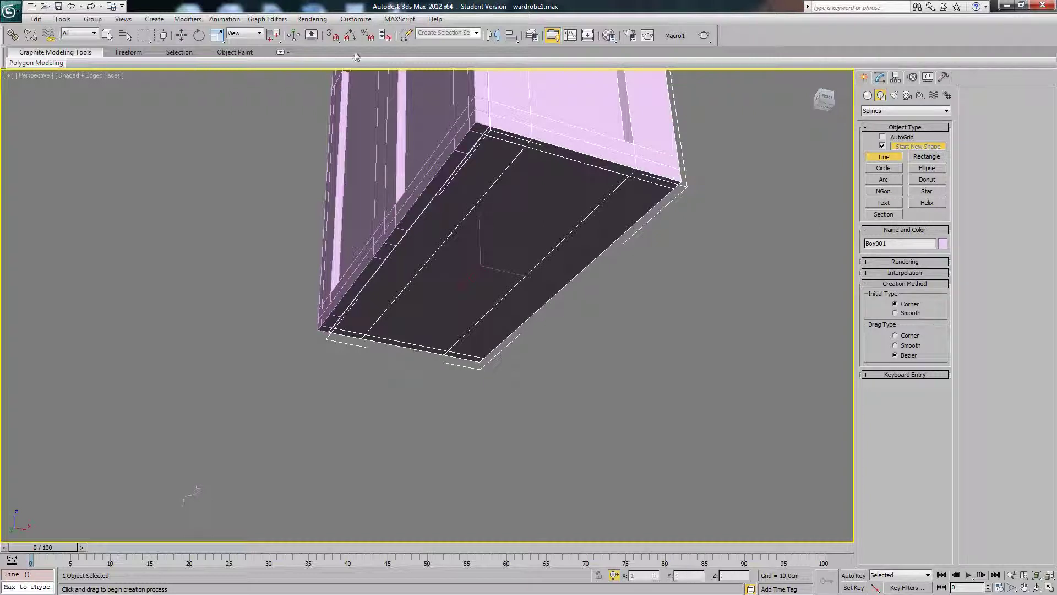
{"action": "key", "text": "s"}
{"action": "left_click", "coordinate": [681, 180]}
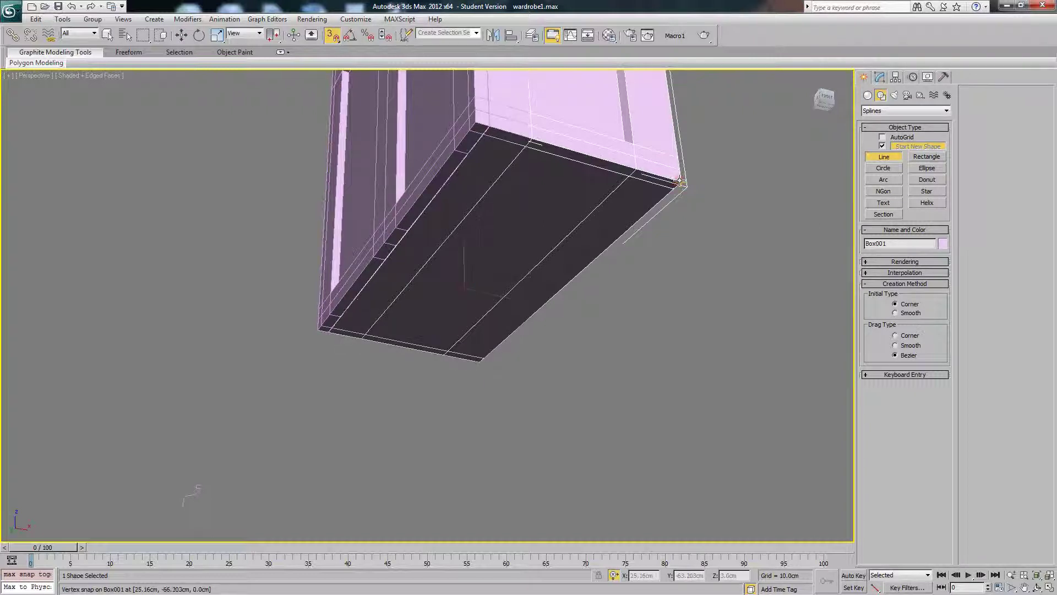
{"action": "left_click", "coordinate": [474, 122]}
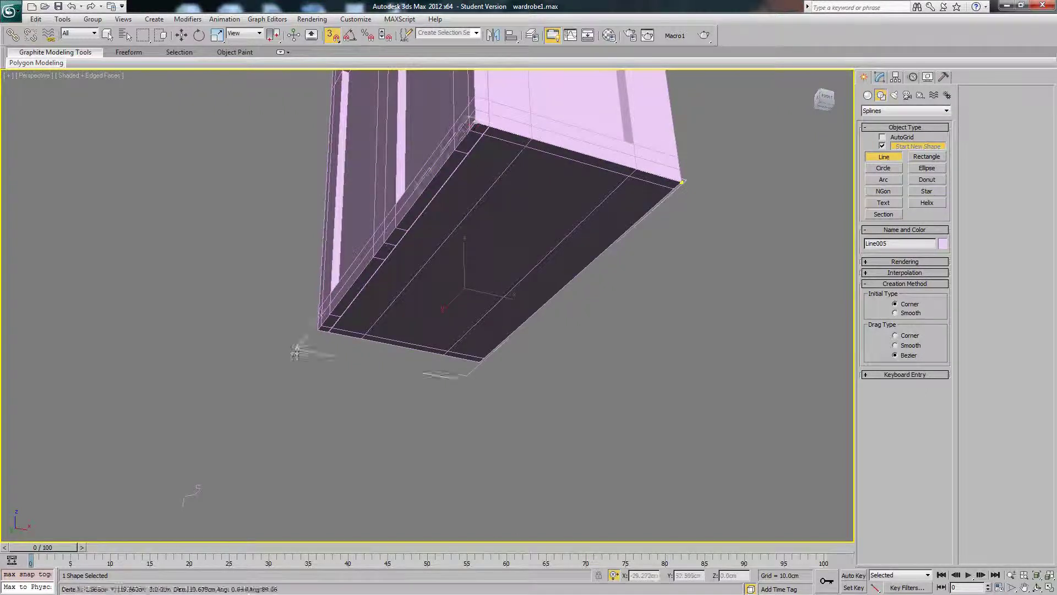
{"action": "left_click", "coordinate": [318, 331]}
{"action": "left_click", "coordinate": [478, 364]}
{"action": "right_click", "coordinate": [479, 363]}
{"action": "right_click", "coordinate": [551, 359]}
- Try moving the new line beneath the wardrobe with snapping turned off, and undo the move
{"action": "key", "text": "ctrl+z"}
{"action": "key", "text": "s"}
{"action": "left_click_drag", "start_coordinate": [484, 257], "coordinate": [489, 298]}
{"action": "key", "text": "ctrl+z"}
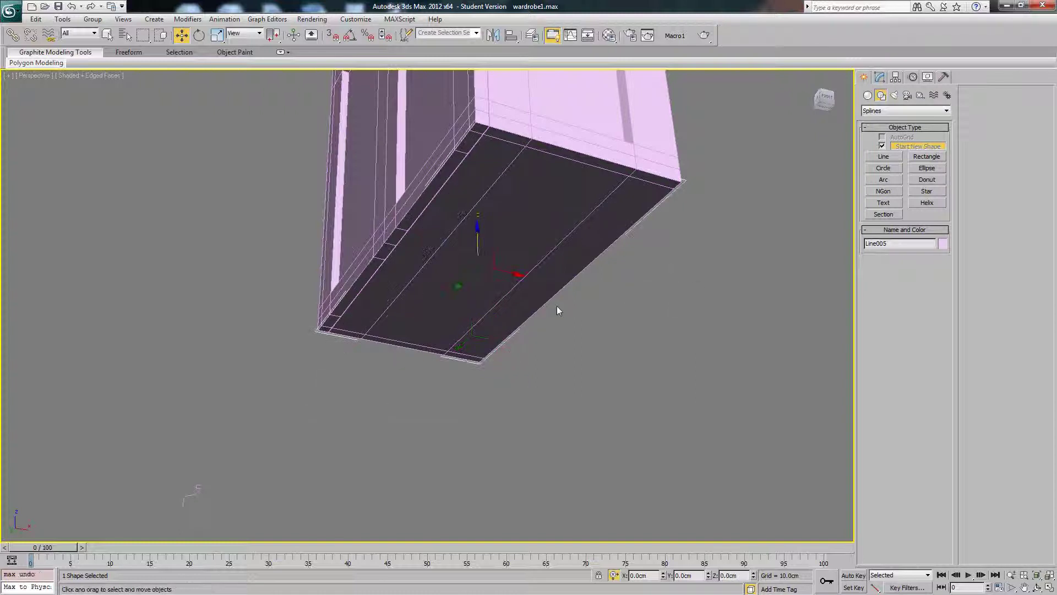
- Add a Sweep modifier to the line and pick the moulding profile spline as its custom section
{"action": "left_click", "coordinate": [880, 77]}
{"action": "left_click", "coordinate": [936, 107]}
{"action": "left_click_drag", "start_coordinate": [946, 138], "coordinate": [948, 162]}
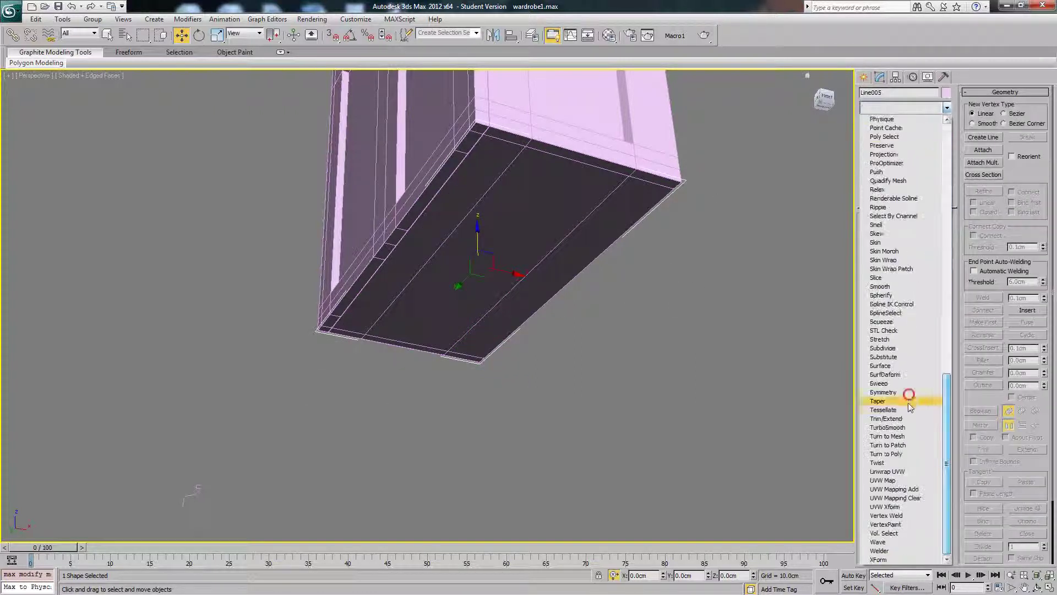
{"action": "left_click", "coordinate": [906, 384]}
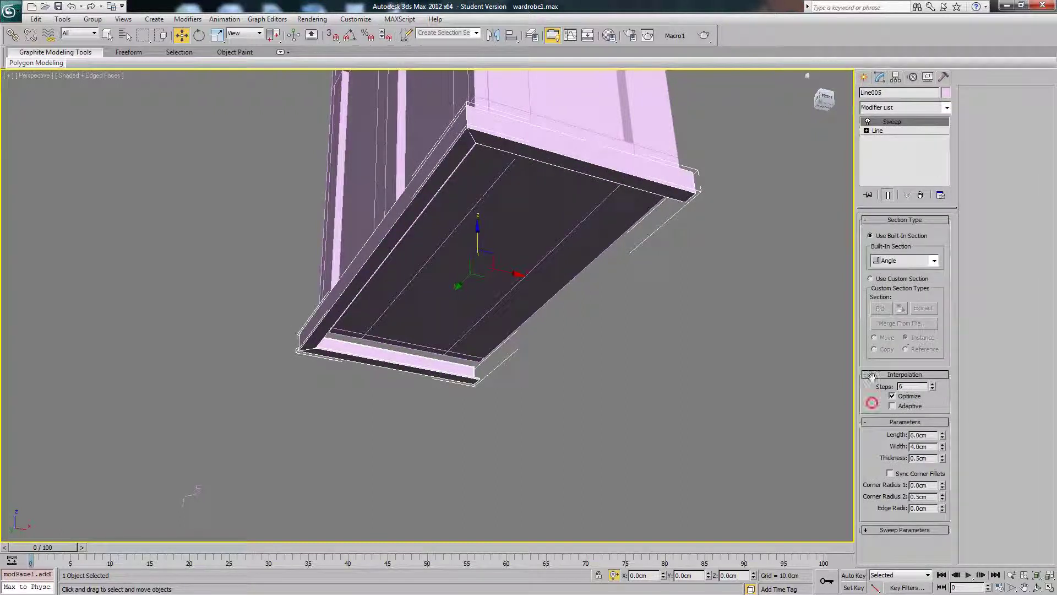
{"action": "left_click", "coordinate": [870, 308]}
{"action": "left_click", "coordinate": [881, 279]}
{"action": "left_click", "coordinate": [881, 308]}
{"action": "left_click", "coordinate": [197, 492]}
{"action": "middle_click_drag", "start_coordinate": [358, 378], "coordinate": [417, 380], "text": "alt"}
- Change the swept base trim's object color to light green
{"action": "left_click", "coordinate": [946, 93]}
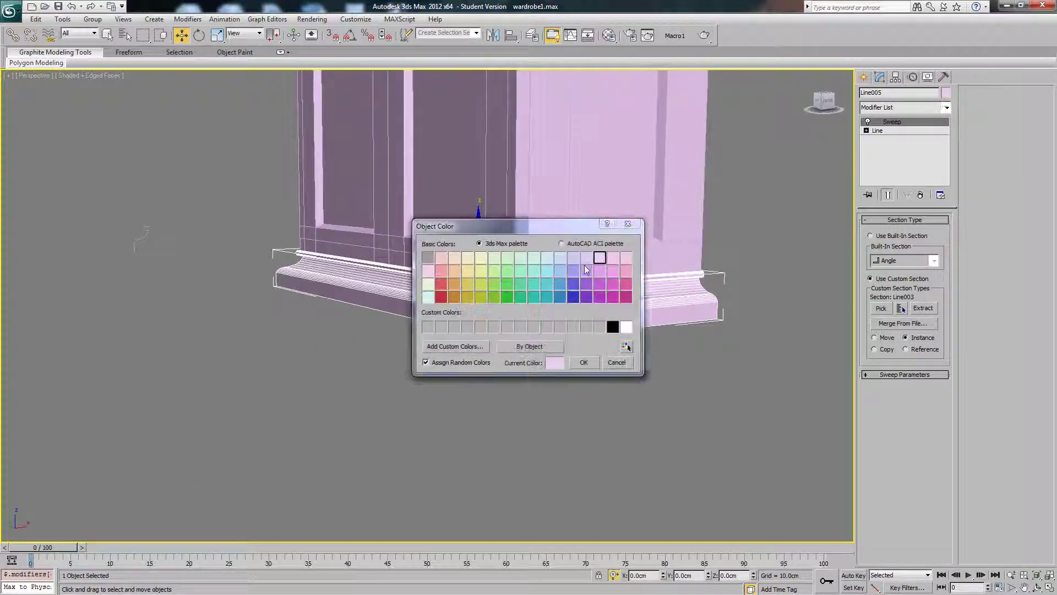
{"action": "left_click", "coordinate": [581, 363]}
{"action": "scroll", "coordinate": [567, 329], "scroll_direction": "up", "scroll_amount": 2}
{"action": "mouse_move", "coordinate": [567, 328]}
{"action": "middle_mouse_down", "text": "alt"}
{"action": "mouse_move", "coordinate": [572, 308]}
{"action": "mouse_move", "coordinate": [564, 341]}
{"action": "mouse_move", "coordinate": [566, 326]}
{"action": "middle_mouse_up", "text": "alt"}
- Move the bottom vertex of the moulding profile slightly down to make the swept trim taller
{"action": "left_click", "coordinate": [867, 130]}
{"action": "left_click", "coordinate": [880, 140]}
{"action": "left_click", "coordinate": [887, 131]}
{"action": "left_click", "coordinate": [893, 122]}
{"action": "mouse_move", "coordinate": [247, 270]}
{"action": "middle_mouse_down", "text": "alt"}
{"action": "mouse_move", "coordinate": [215, 265]}
{"action": "mouse_move", "coordinate": [240, 266]}
{"action": "middle_mouse_up", "text": "alt"}
{"action": "left_click", "coordinate": [146, 300]}
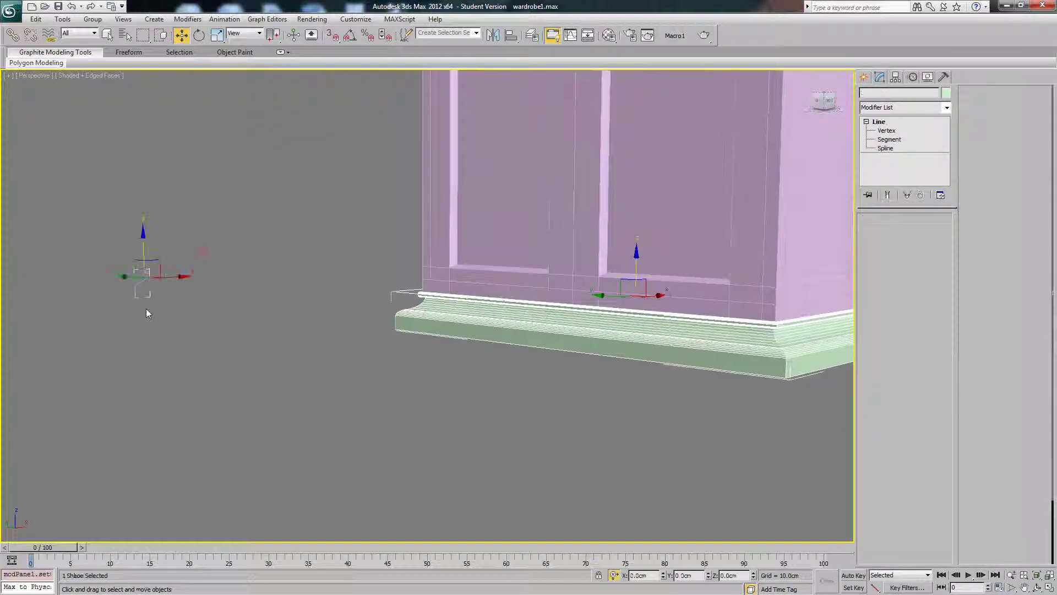
{"action": "left_click", "coordinate": [894, 131]}
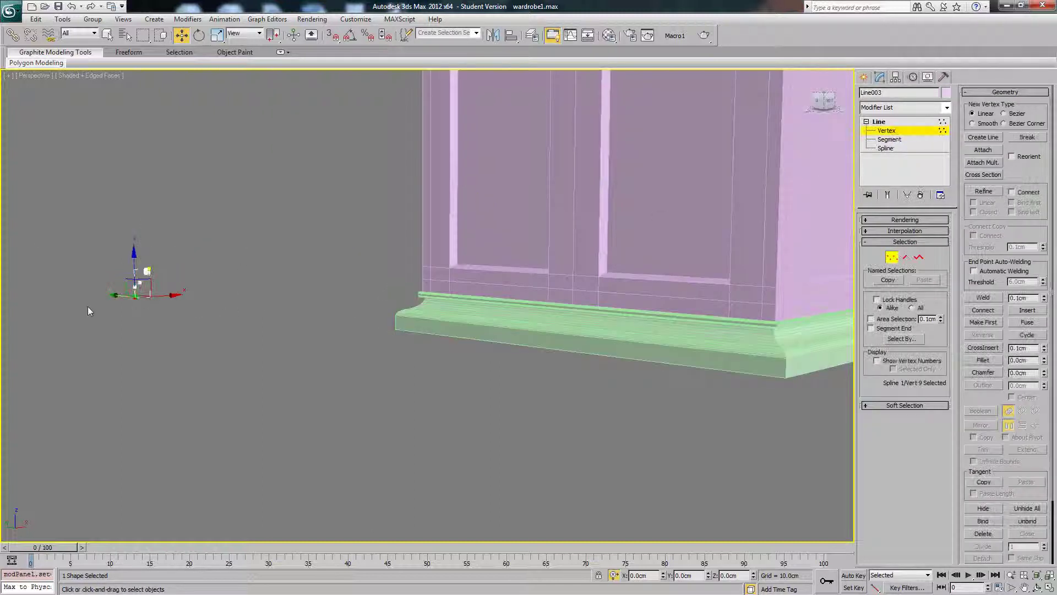
{"action": "left_click_drag", "start_coordinate": [136, 268], "coordinate": [136, 272]}
{"action": "left_click", "coordinate": [893, 123]}
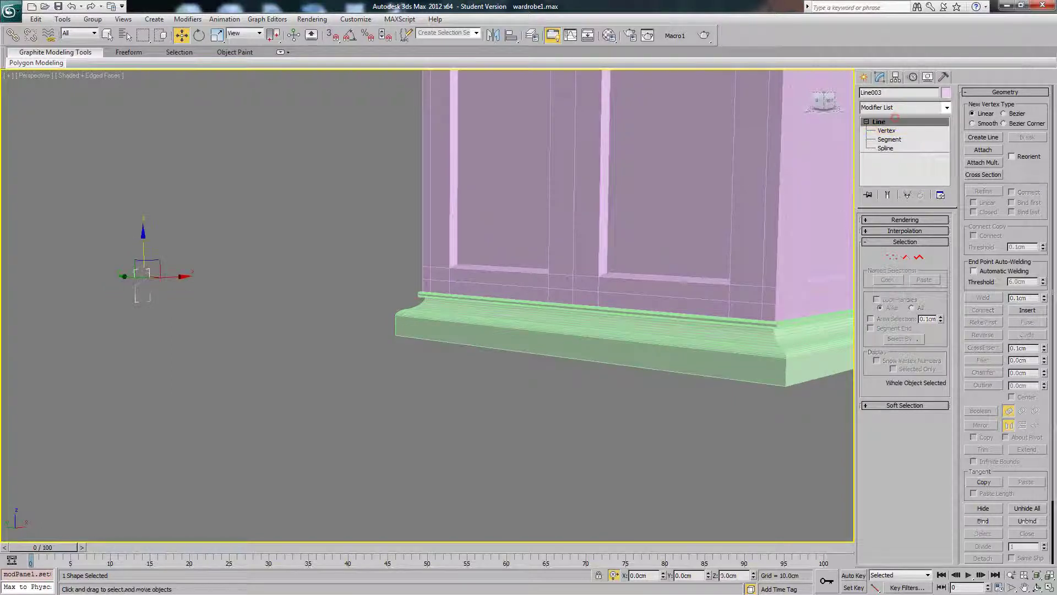
- Set the trim's sweep X offset to -3.042 cm and compare pivot alignments, keeping the top-centre one
{"action": "middle_click_drag", "start_coordinate": [686, 245], "coordinate": [567, 264]}
{"action": "key", "text": "F4"}
{"action": "left_click", "coordinate": [654, 372]}
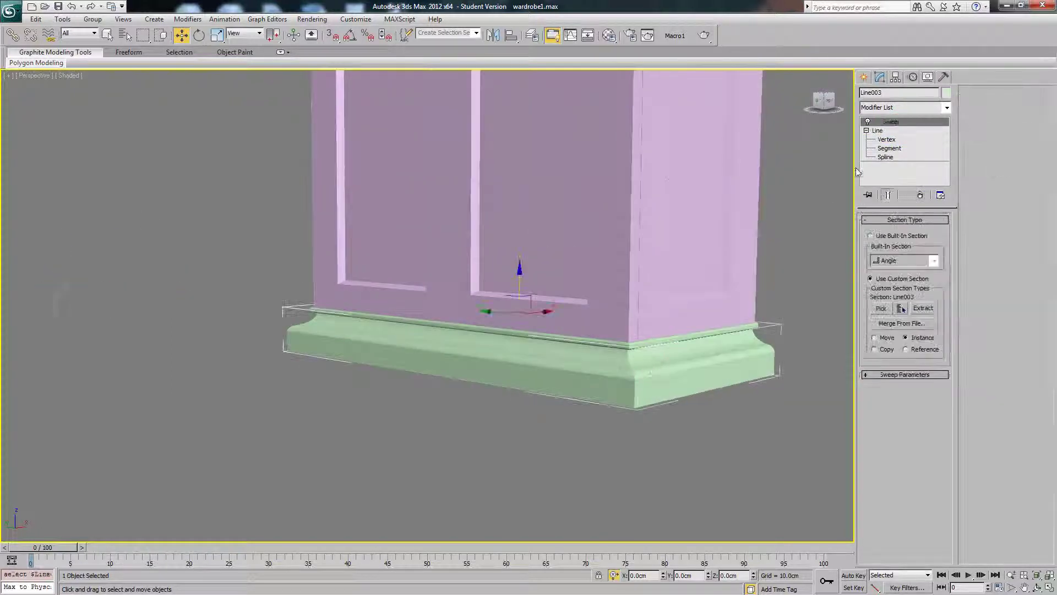
{"action": "left_click", "coordinate": [883, 375]}
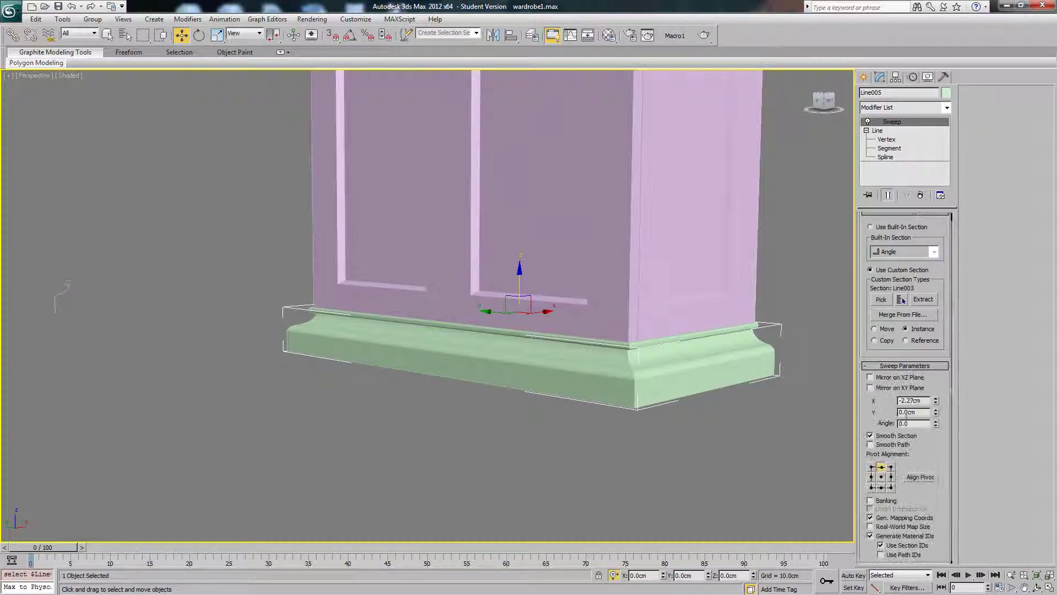
{"action": "left_click", "coordinate": [881, 486]}
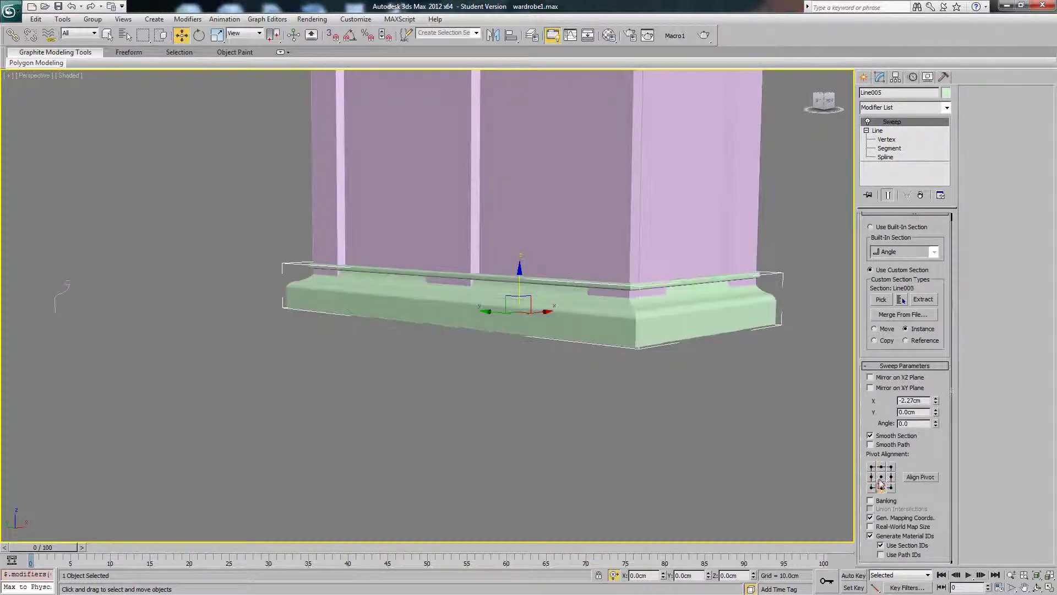
{"action": "left_click", "coordinate": [881, 467]}
{"action": "left_click_drag", "start_coordinate": [939, 405], "coordinate": [945, 418]}
{"action": "left_click", "coordinate": [891, 476]}
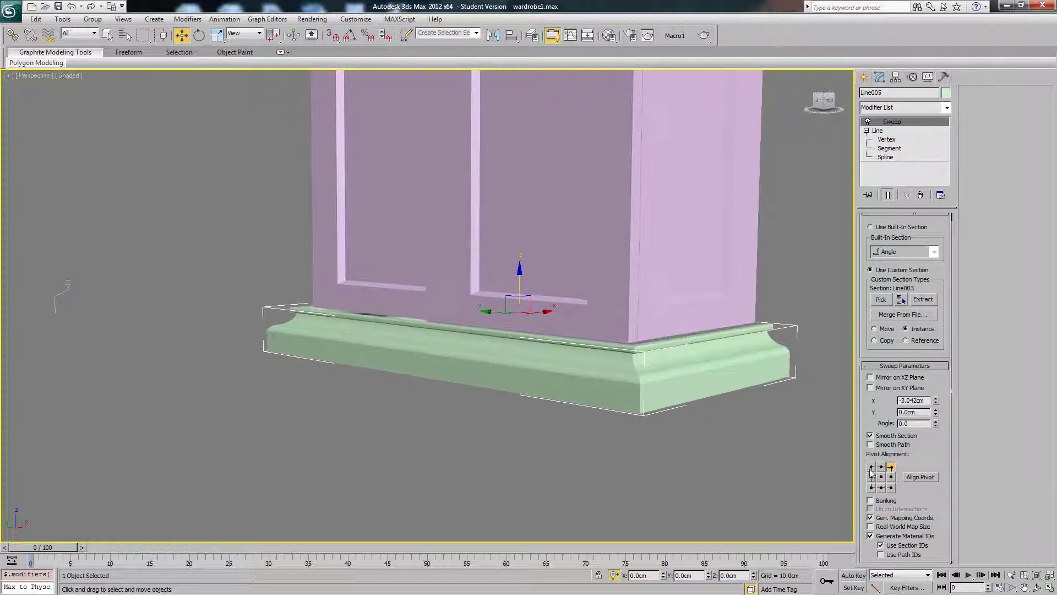
{"action": "left_click", "coordinate": [871, 467]}
{"action": "left_click", "coordinate": [881, 468]}
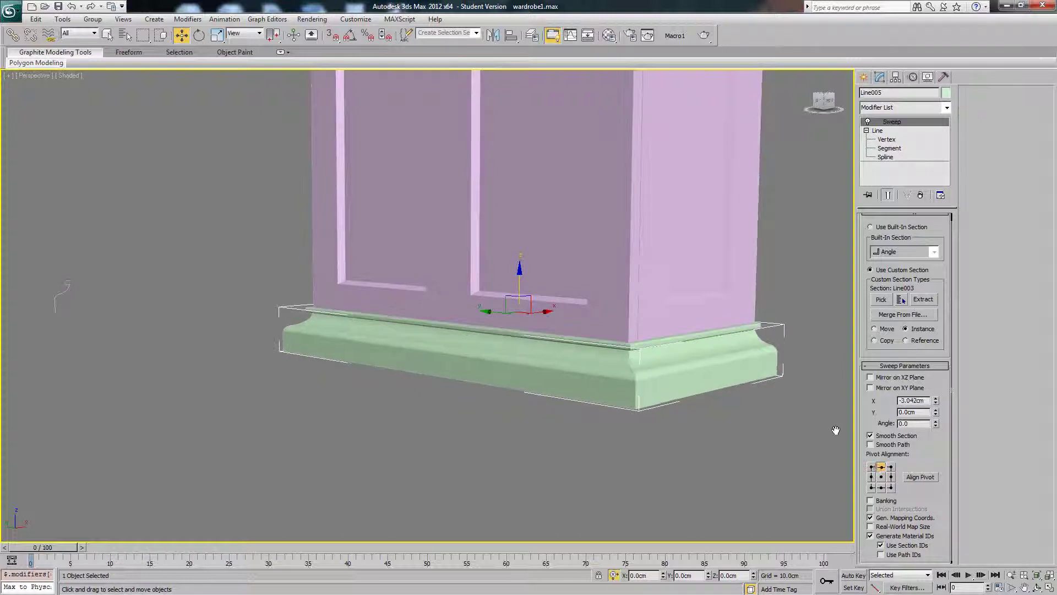
- Examine how the swept base trim sits around the bottom of the wardrobe from near and far
{"action": "middle_click_drag", "start_coordinate": [788, 405], "coordinate": [728, 424], "text": "alt"}
{"action": "left_click", "coordinate": [727, 424]}
{"action": "scroll", "coordinate": [642, 352], "scroll_direction": "down", "scroll_amount": 2}
{"action": "scroll", "coordinate": [642, 351], "scroll_direction": "down", "scroll_amount": 5}
{"action": "middle_click_drag", "start_coordinate": [536, 252], "coordinate": [515, 277], "text": "alt"}
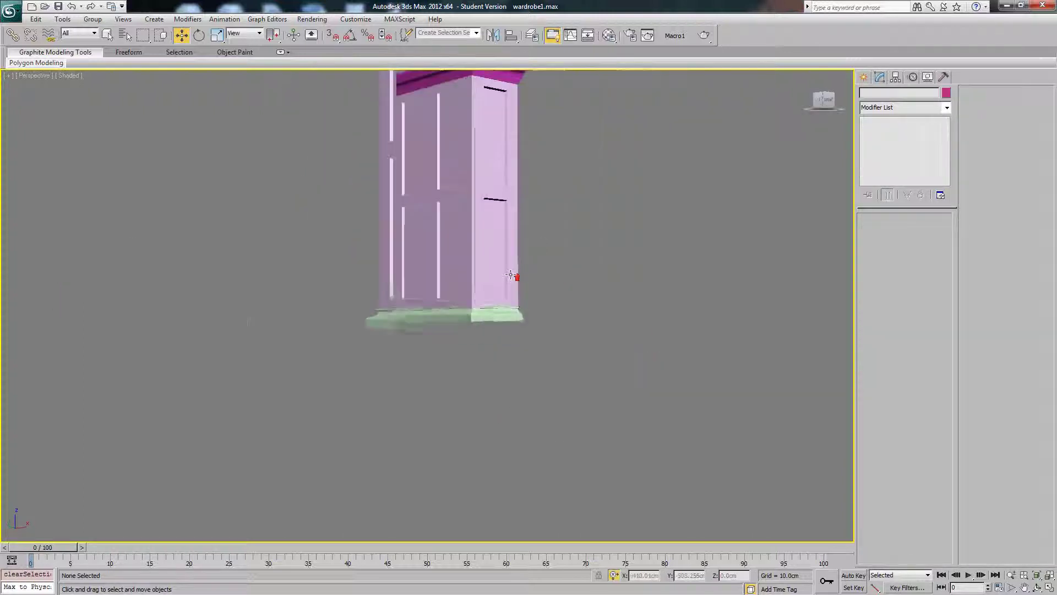
{"action": "scroll", "coordinate": [513, 271], "scroll_direction": "up", "scroll_amount": 5}
{"action": "middle_click_drag", "start_coordinate": [629, 290], "coordinate": [596, 297]}
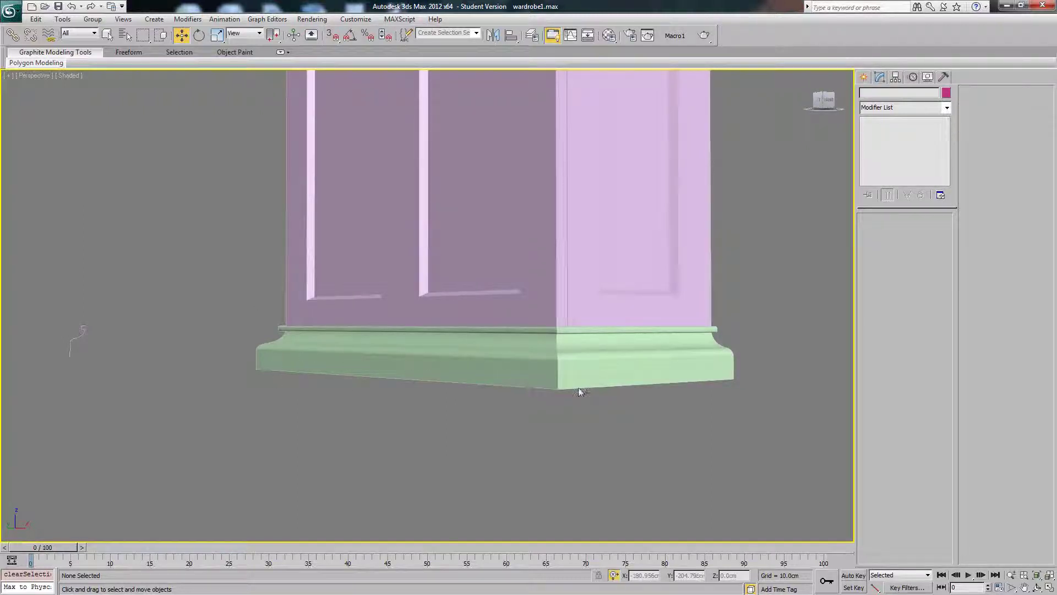
{"action": "key", "text": "alt+Tab"}
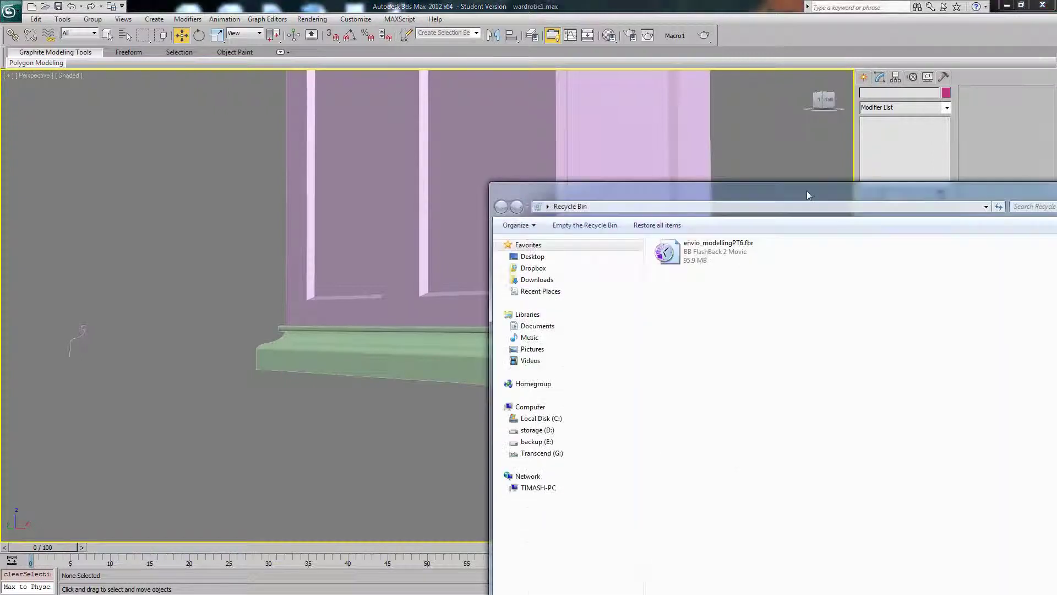
{"action": "key", "text": "alt+Tab"}
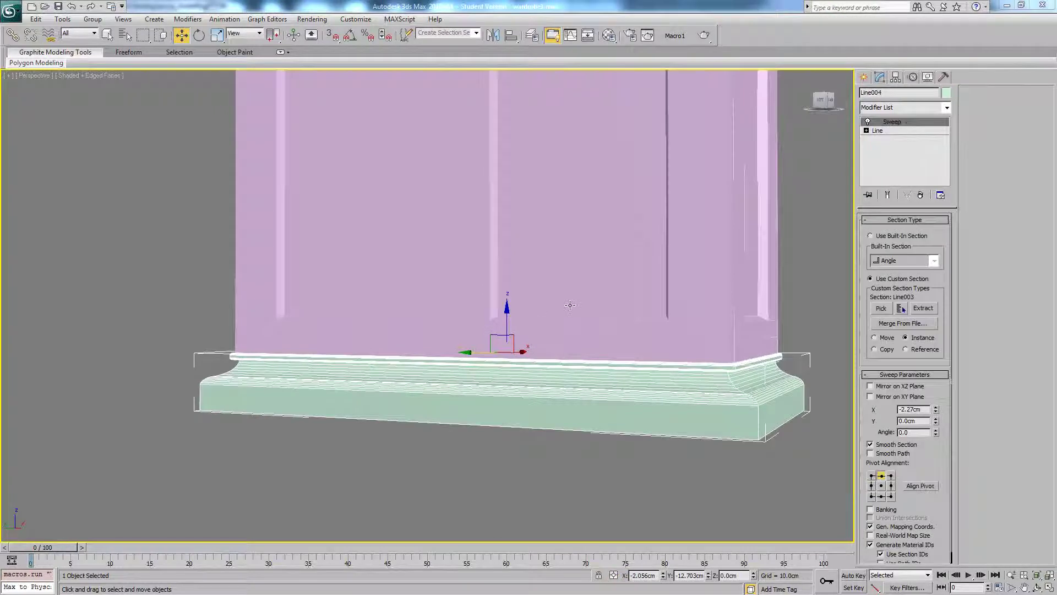
- Add an Edit Poly modifier above the Sweep on the base trim and show its edged faces
{"action": "middle_click_drag", "start_coordinate": [575, 306], "coordinate": [573, 296], "text": "alt"}
{"action": "key", "text": "F4"}
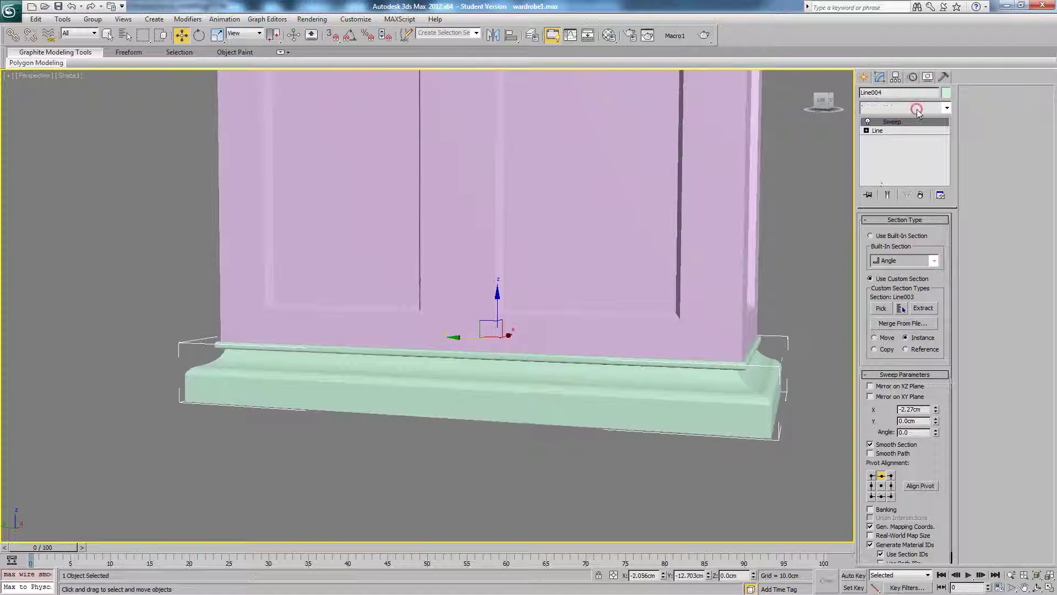
{"action": "left_click", "coordinate": [918, 108]}
{"action": "left_click", "coordinate": [898, 409]}
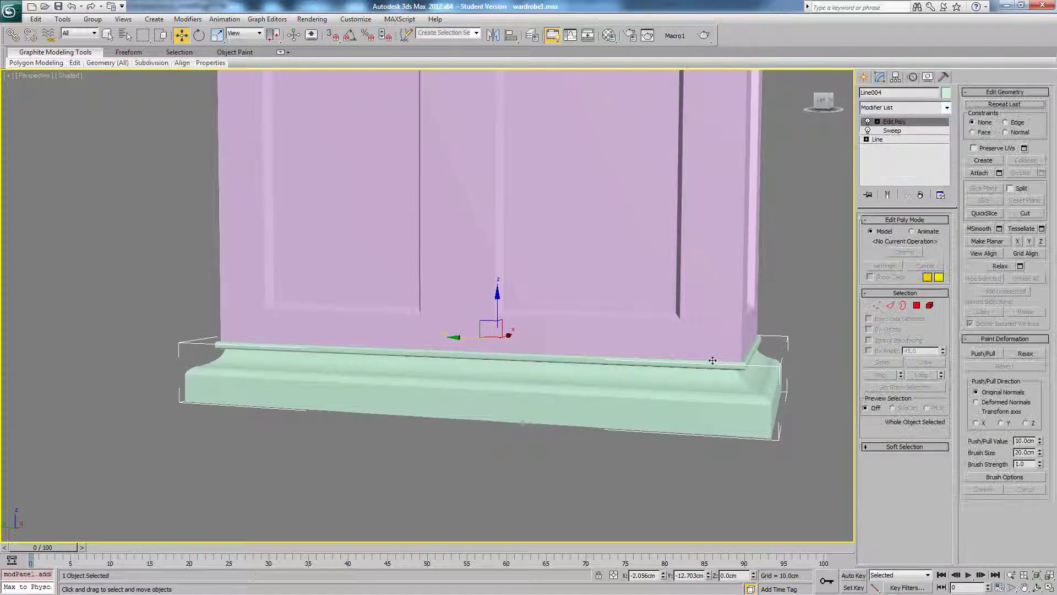
{"action": "mouse_move", "coordinate": [690, 351]}
{"action": "middle_mouse_down", "text": "alt"}
{"action": "mouse_move", "coordinate": [715, 323]}
{"action": "mouse_move", "coordinate": [687, 337]}
{"action": "middle_mouse_up", "text": "alt"}
{"action": "key", "text": "F4"}
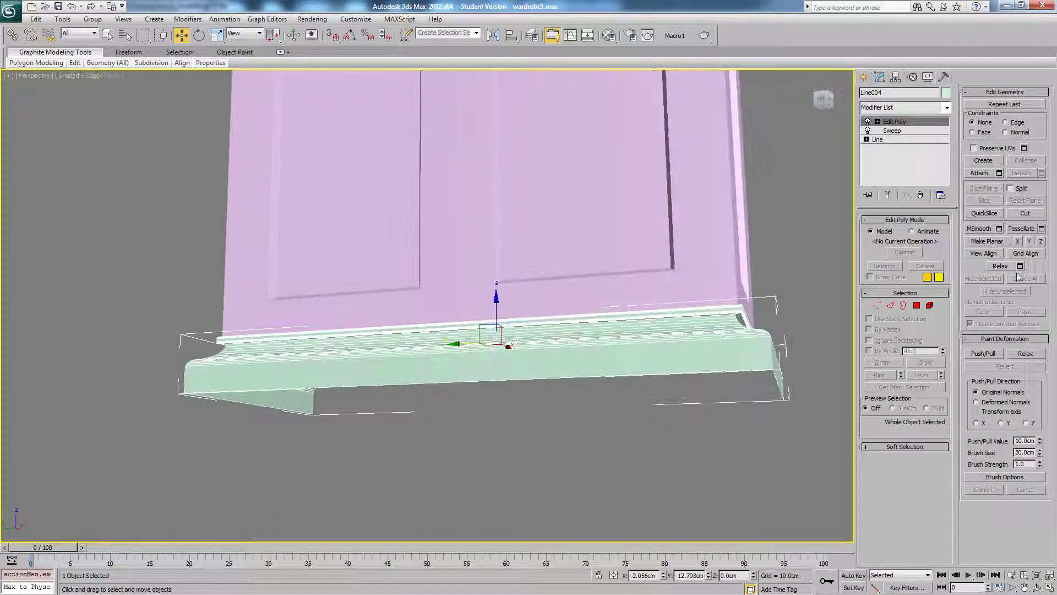
- Select an edge in the lower rounding of the trim's top lip, close to the mitred corner
{"action": "left_click", "coordinate": [891, 306]}
{"action": "middle_click_drag", "start_coordinate": [620, 324], "coordinate": [574, 269], "text": "alt"}
{"action": "scroll", "coordinate": [620, 357], "scroll_direction": "up", "scroll_amount": 3}
{"action": "left_click", "coordinate": [629, 344]}
{"action": "key", "text": "z"}
{"action": "scroll", "coordinate": [712, 258], "scroll_direction": "up", "scroll_amount": 4}
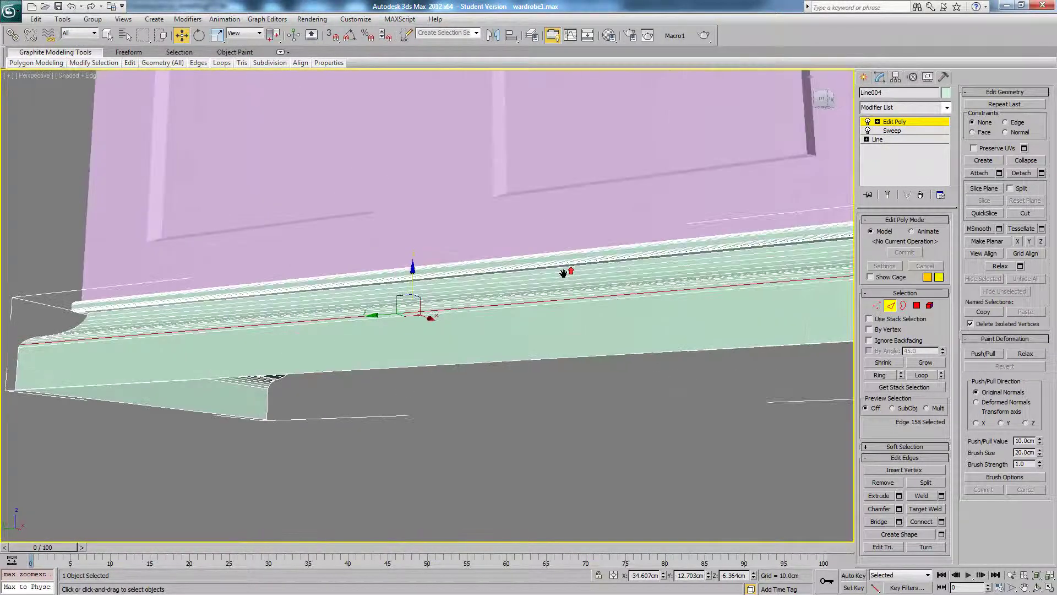
{"action": "middle_click_drag", "start_coordinate": [712, 258], "coordinate": [287, 286]}
{"action": "scroll", "coordinate": [403, 281], "scroll_direction": "up", "scroll_amount": 2}
{"action": "left_click", "coordinate": [395, 259]}
{"action": "key", "text": "z"}
{"action": "scroll", "coordinate": [458, 288], "scroll_direction": "up", "scroll_amount": 3}
{"action": "middle_click_drag", "start_coordinate": [649, 288], "coordinate": [478, 297]}
{"action": "scroll", "coordinate": [478, 297], "scroll_direction": "up", "scroll_amount": 3}
{"action": "middle_click_drag", "start_coordinate": [228, 225], "coordinate": [493, 289]}
{"action": "scroll", "coordinate": [493, 289], "scroll_direction": "up", "scroll_amount": 2}
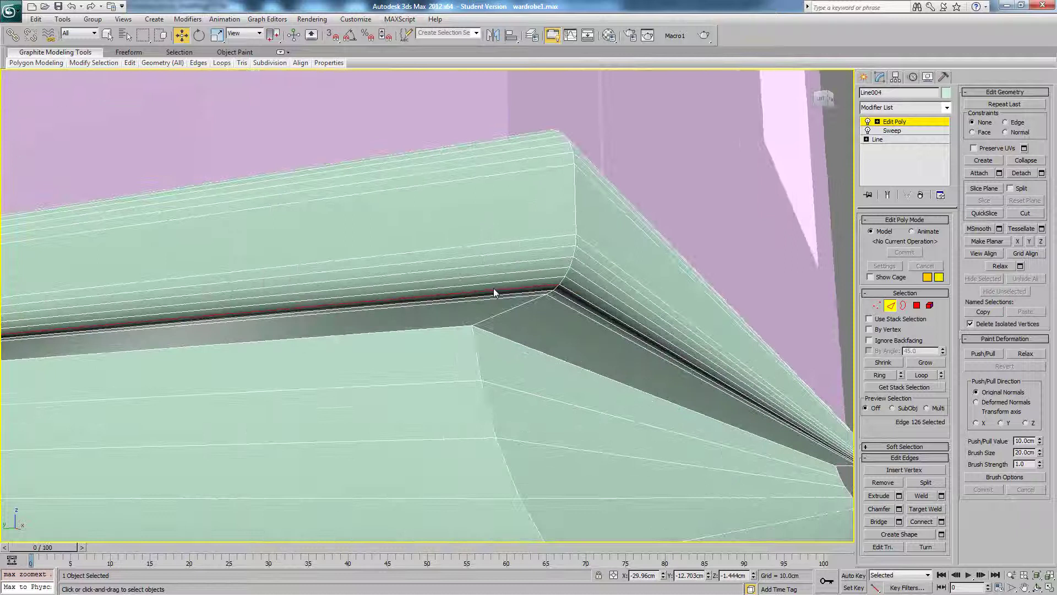
- Add alternate edges of the top lip's lower and upper roundings to the edge selection
{"action": "left_click", "coordinate": [537, 269], "text": "ctrl"}
{"action": "left_click", "coordinate": [550, 249], "text": "ctrl"}
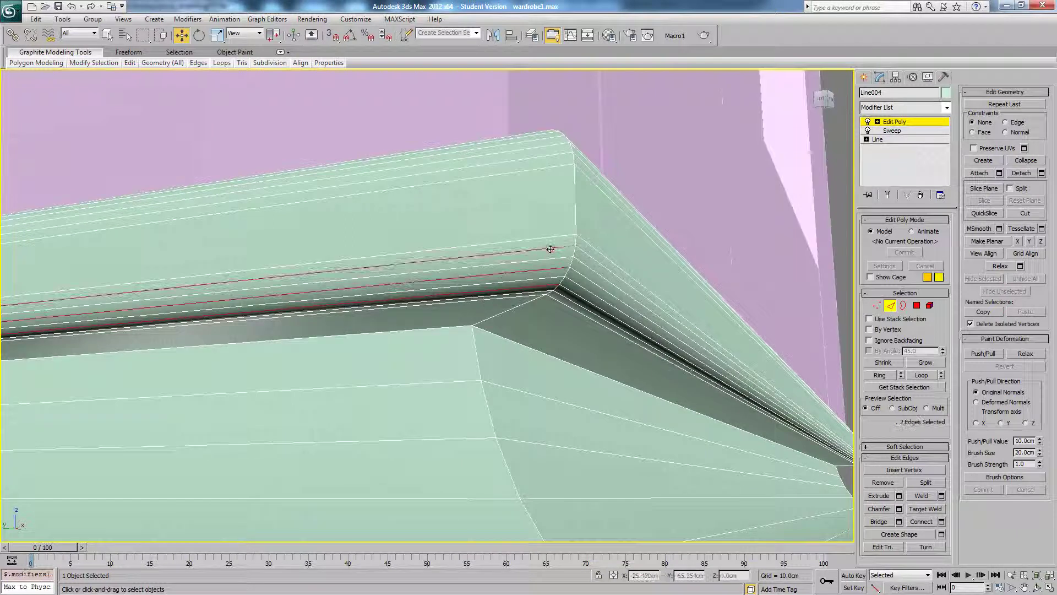
{"action": "left_click", "coordinate": [531, 292], "text": "ctrl"}
{"action": "middle_click_drag", "start_coordinate": [532, 293], "coordinate": [566, 451], "text": "alt"}
{"action": "left_click", "coordinate": [564, 426], "text": "ctrl"}
- Hide all unselected objects and add two more alternate edges of the lip's upper rounding to the selection
{"action": "right_click", "coordinate": [621, 410]}
{"action": "left_click", "coordinate": [637, 365]}
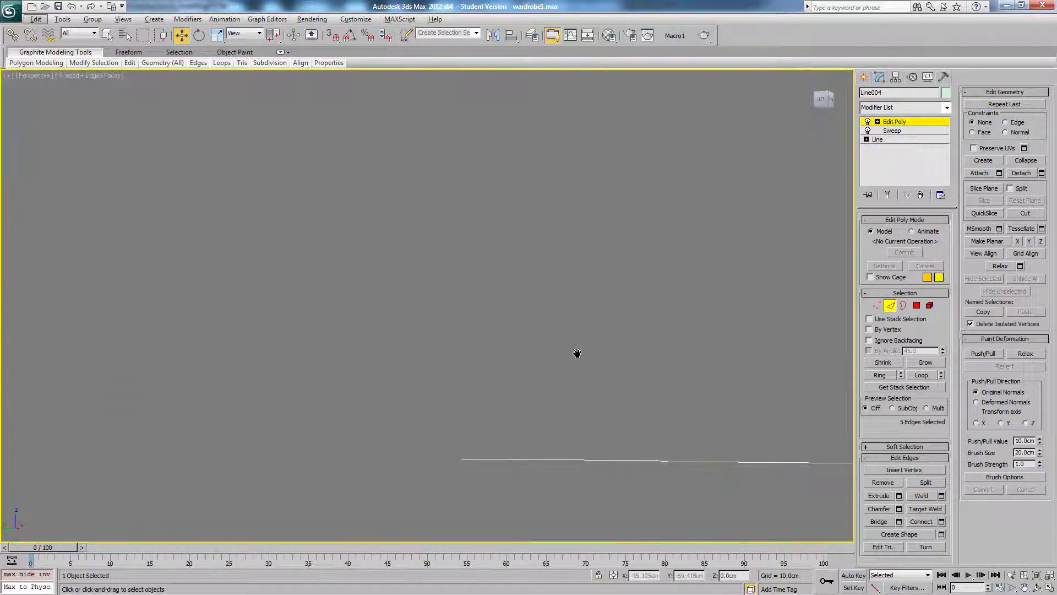
{"action": "middle_click_drag", "start_coordinate": [576, 354], "coordinate": [558, 436], "text": "alt"}
{"action": "left_click", "coordinate": [541, 459], "text": "ctrl"}
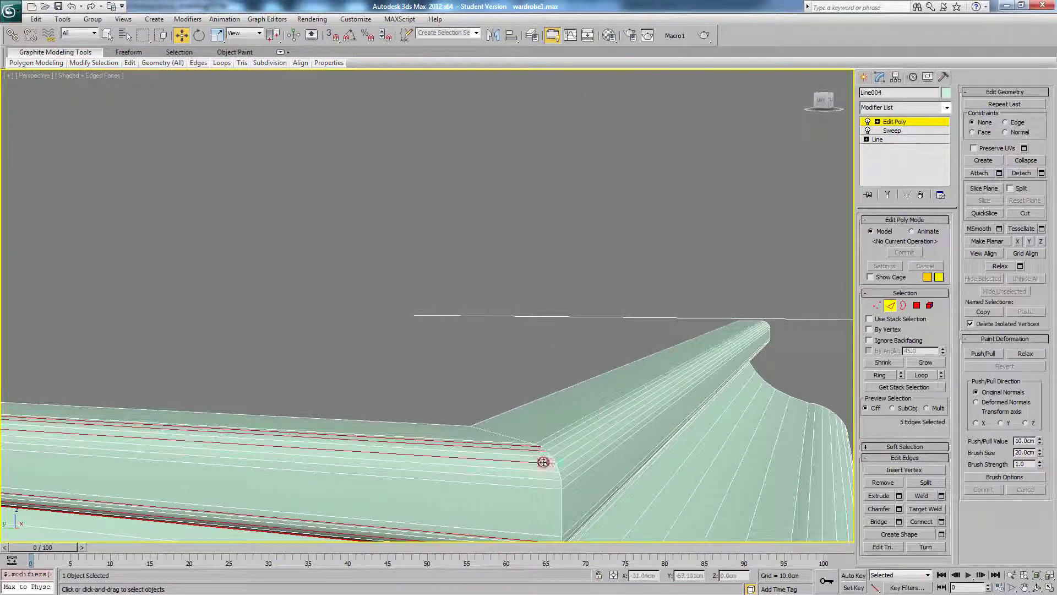
{"action": "left_click", "coordinate": [546, 478], "text": "ctrl"}
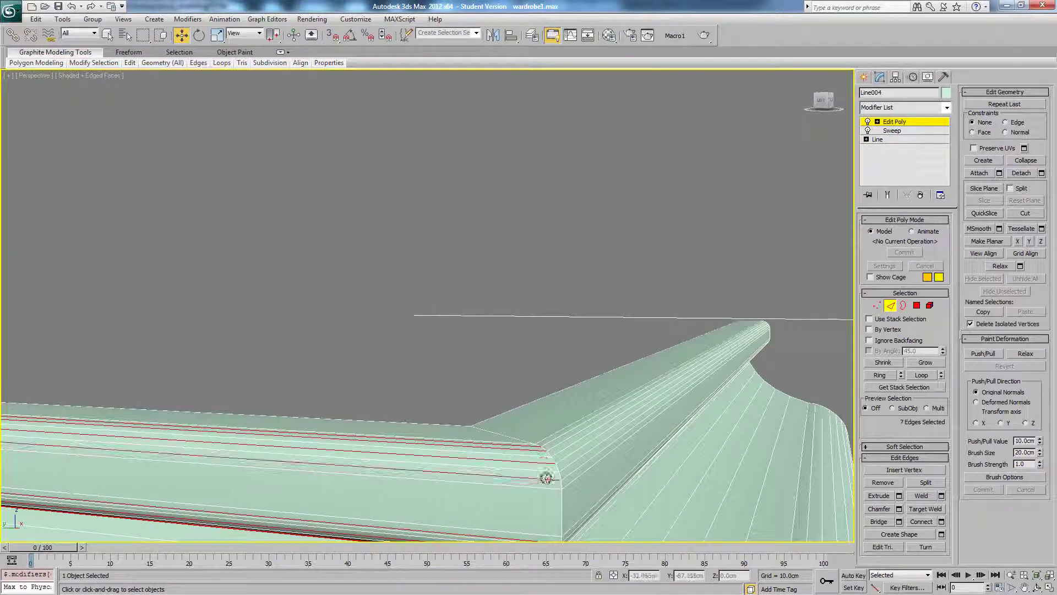
- Extend the selected lip edges to full loops around the trim and remove them
{"action": "left_click", "coordinate": [923, 375]}
{"action": "left_click", "coordinate": [879, 483]}
{"action": "middle_click_drag", "start_coordinate": [642, 394], "coordinate": [536, 412], "text": "alt"}
{"action": "scroll", "coordinate": [618, 353], "scroll_direction": "up", "scroll_amount": 3}
{"action": "scroll", "coordinate": [618, 353], "scroll_direction": "down", "scroll_amount": 3}
- Remove one edge loop running around the trim on the curved face below the top lip
{"action": "left_click", "coordinate": [549, 426]}
{"action": "left_click", "coordinate": [923, 375]}
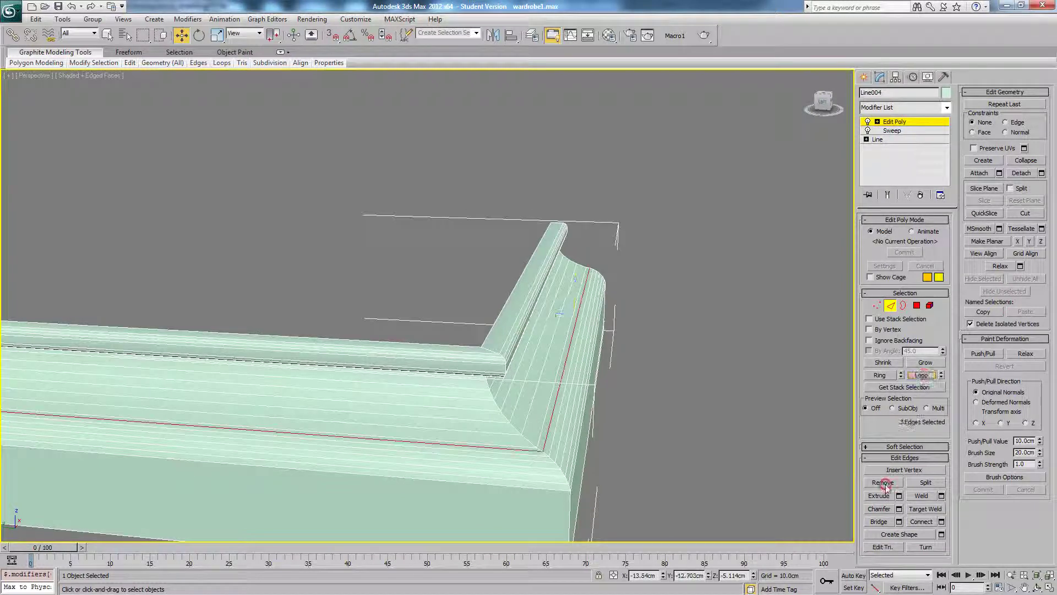
{"action": "left_click", "coordinate": [883, 482]}
- Select the lengthwise edges of the trim's front run and connect them with one segment to form a centre edge loop
{"action": "scroll", "coordinate": [635, 375], "scroll_direction": "down", "scroll_amount": 3}
{"action": "middle_click_drag", "start_coordinate": [614, 343], "coordinate": [553, 304], "text": "alt"}
{"action": "scroll", "coordinate": [499, 323], "scroll_direction": "down", "scroll_amount": 3}
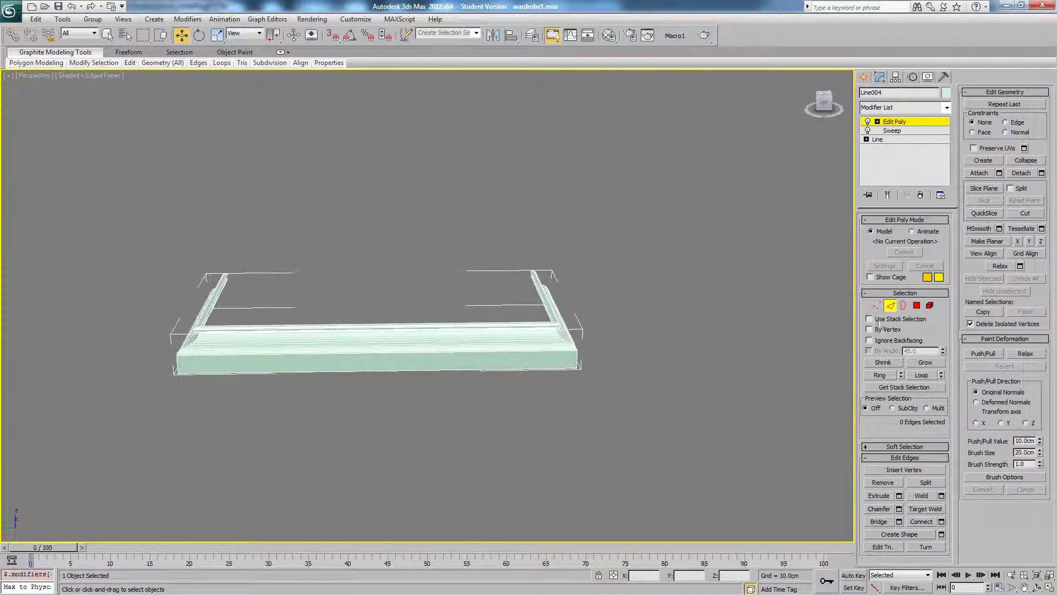
{"action": "left_click_drag", "start_coordinate": [400, 427], "coordinate": [418, 396]}
{"action": "middle_click_drag", "start_coordinate": [418, 396], "coordinate": [393, 407], "text": "alt"}
{"action": "left_click", "coordinate": [941, 522]}
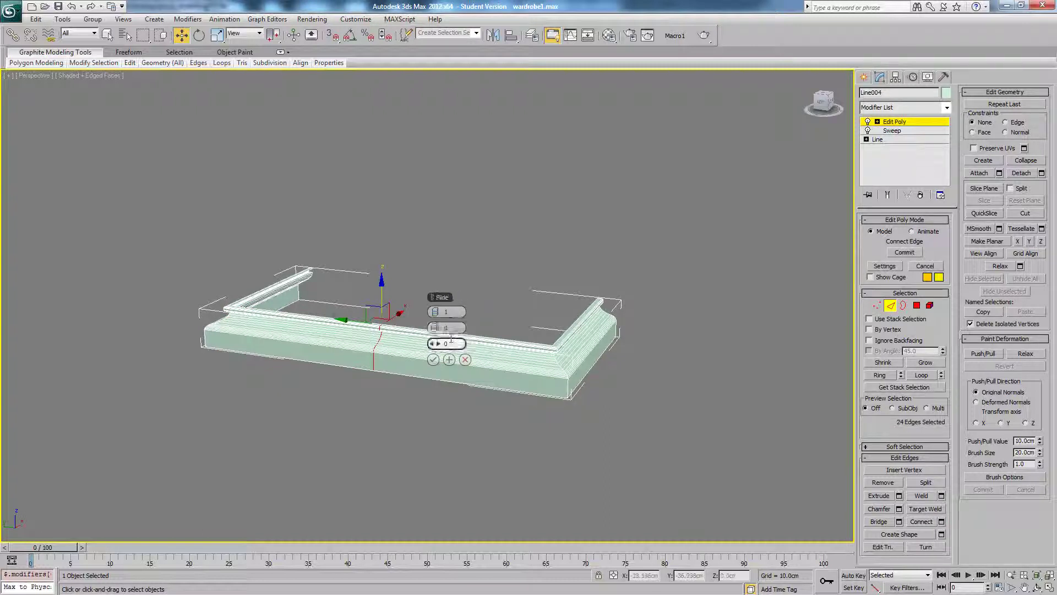
{"action": "left_click", "coordinate": [434, 359]}
- Check the base in the wardrobe reference photo and delete all polygons on the trim's left half up to the centre loop
{"action": "middle_click_drag", "start_coordinate": [474, 316], "coordinate": [479, 330], "text": "alt"}
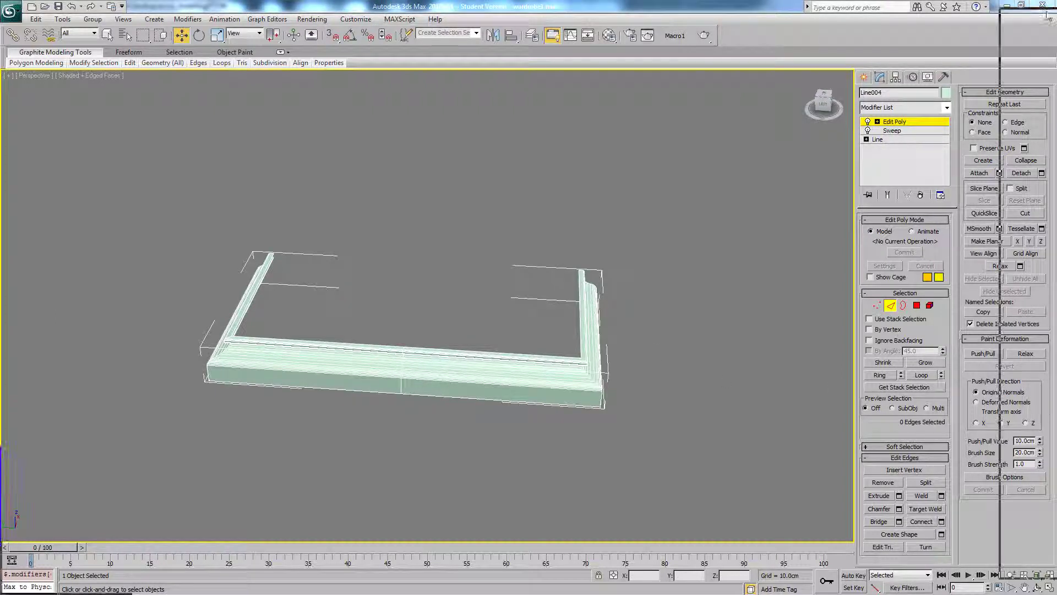
{"action": "left_click_drag", "start_coordinate": [1056, 8], "coordinate": [957, 6]}
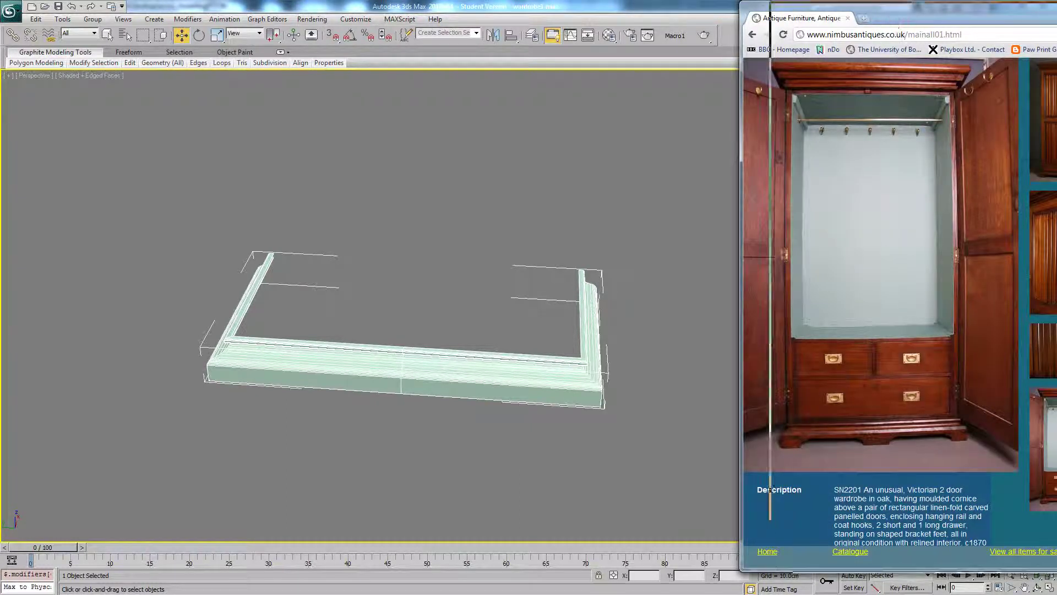
{"action": "middle_click_drag", "start_coordinate": [437, 282], "coordinate": [441, 253], "text": "alt"}
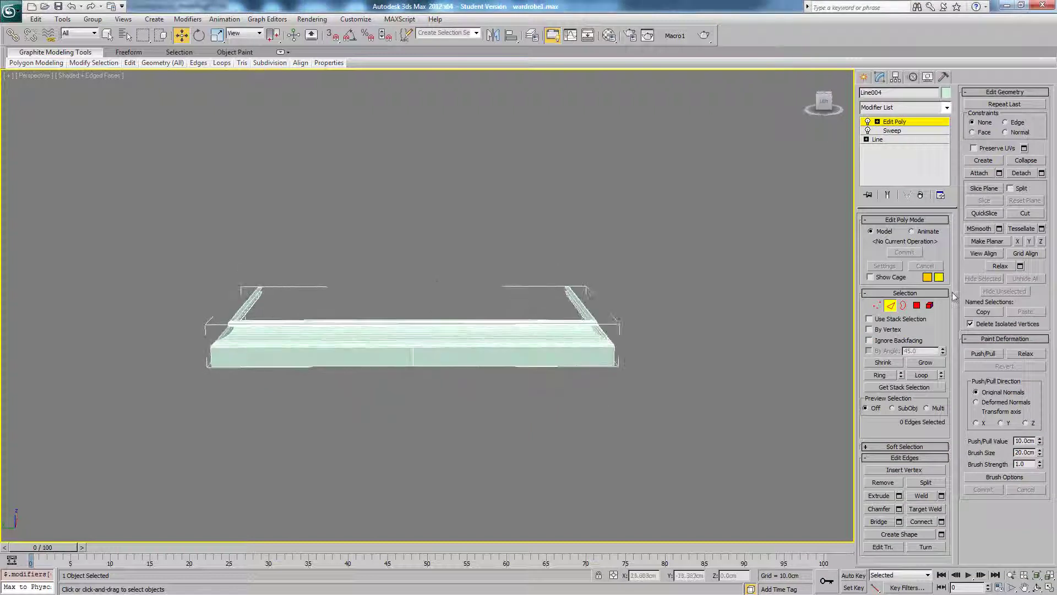
{"action": "left_click", "coordinate": [917, 306]}
{"action": "middle_click_drag", "start_coordinate": [389, 309], "coordinate": [389, 292], "text": "alt"}
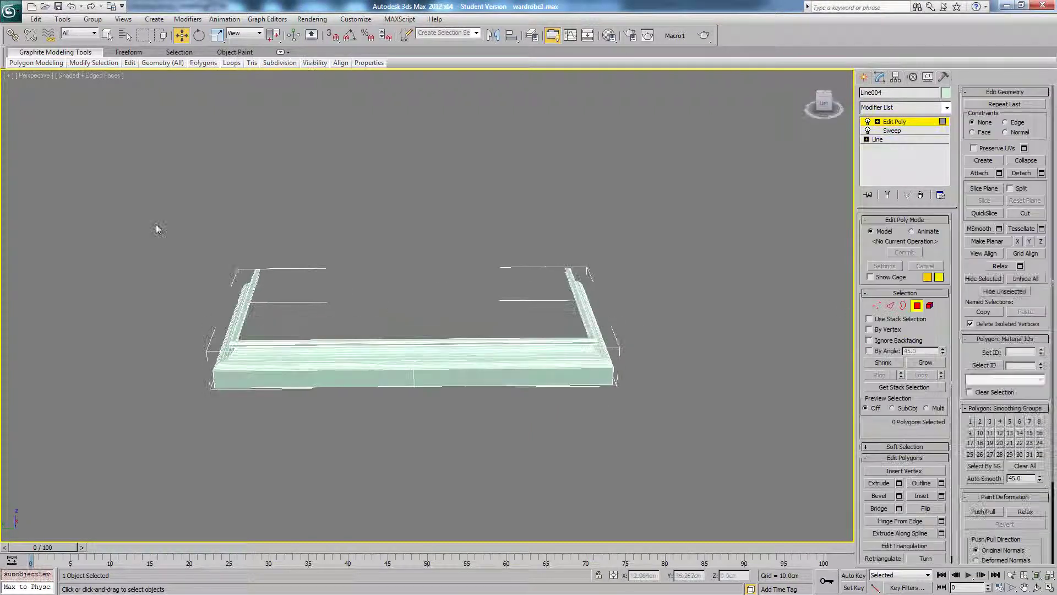
{"action": "left_click_drag", "start_coordinate": [156, 229], "coordinate": [340, 417]}
{"action": "key", "text": "Delete"}
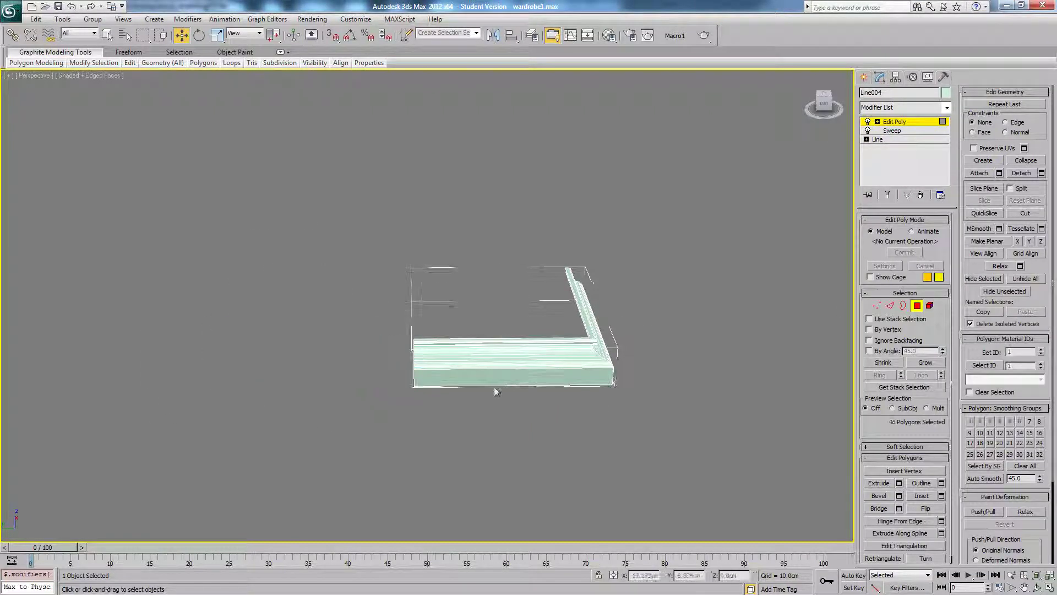
- Add a Symmetry modifier to the half trim, mirroring along Y with Flip enabled
{"action": "left_click", "coordinate": [895, 121]}
{"action": "left_click", "coordinate": [903, 108]}
{"action": "scroll", "coordinate": [895, 330], "scroll_direction": "down", "scroll_amount": 10}
{"action": "left_click", "coordinate": [893, 402]}
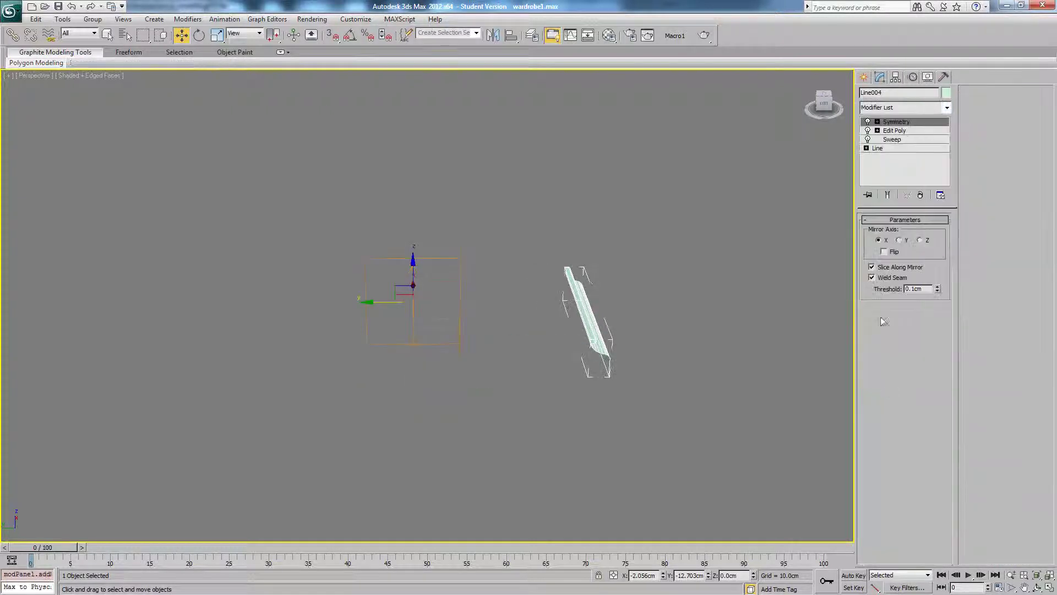
{"action": "left_click", "coordinate": [901, 240]}
{"action": "left_click", "coordinate": [885, 251]}
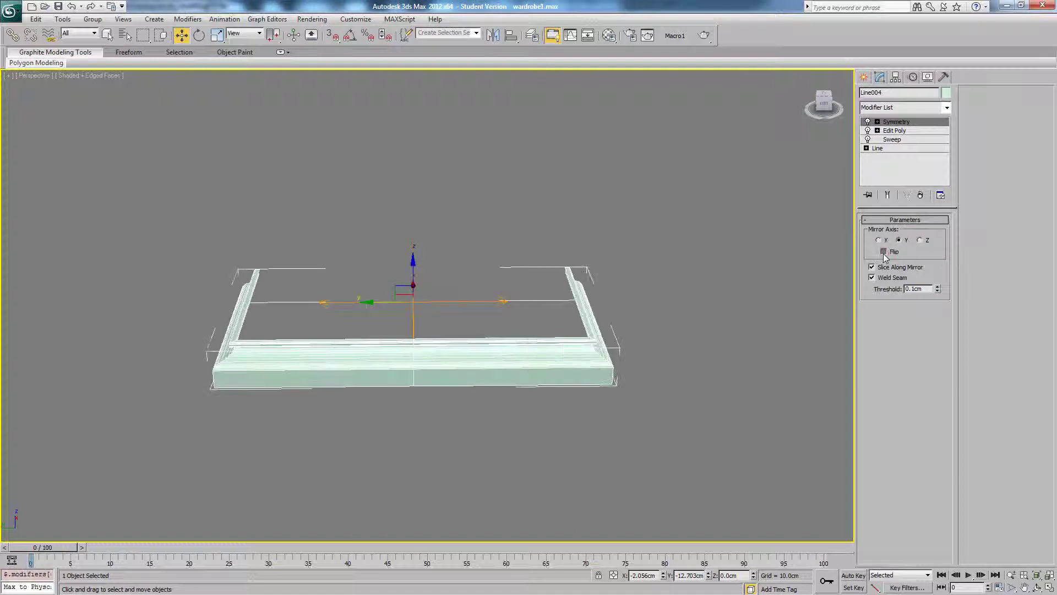
{"action": "middle_click_drag", "start_coordinate": [702, 294], "coordinate": [605, 315], "text": "alt"}
{"action": "scroll", "coordinate": [582, 284], "scroll_direction": "up", "scroll_amount": 4}
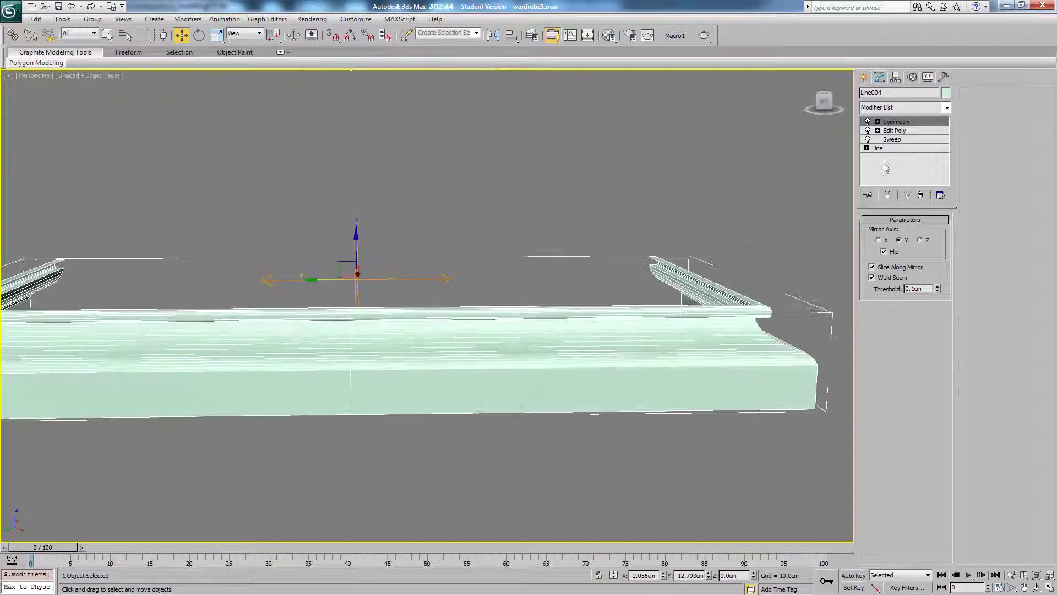
- Return to the Edit Poly edge level with the mirrored end result displayed
{"action": "left_click", "coordinate": [878, 131]}
{"action": "left_click", "coordinate": [896, 148]}
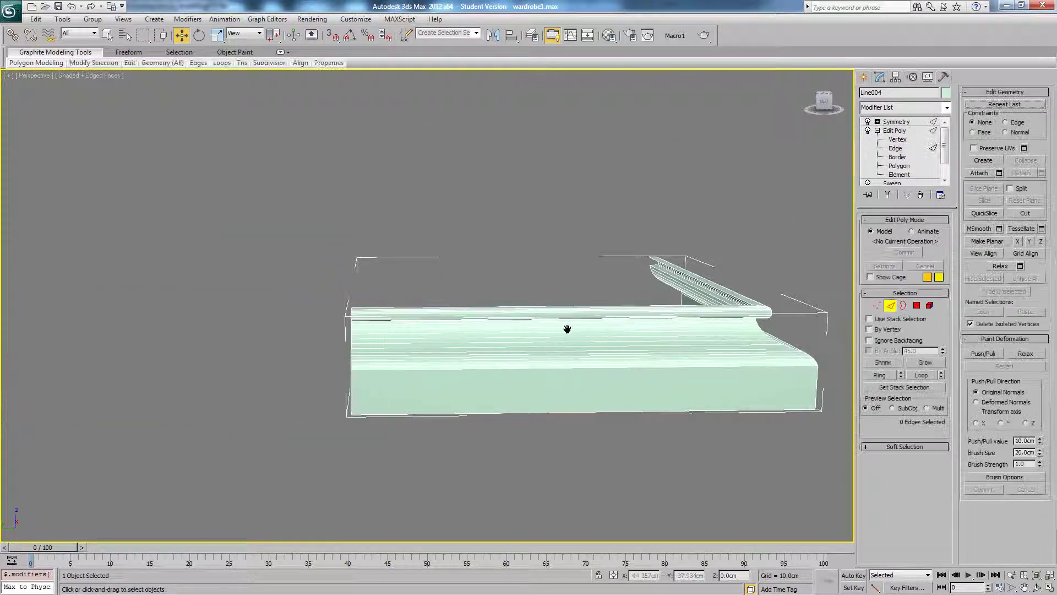
{"action": "left_click", "coordinate": [888, 196]}
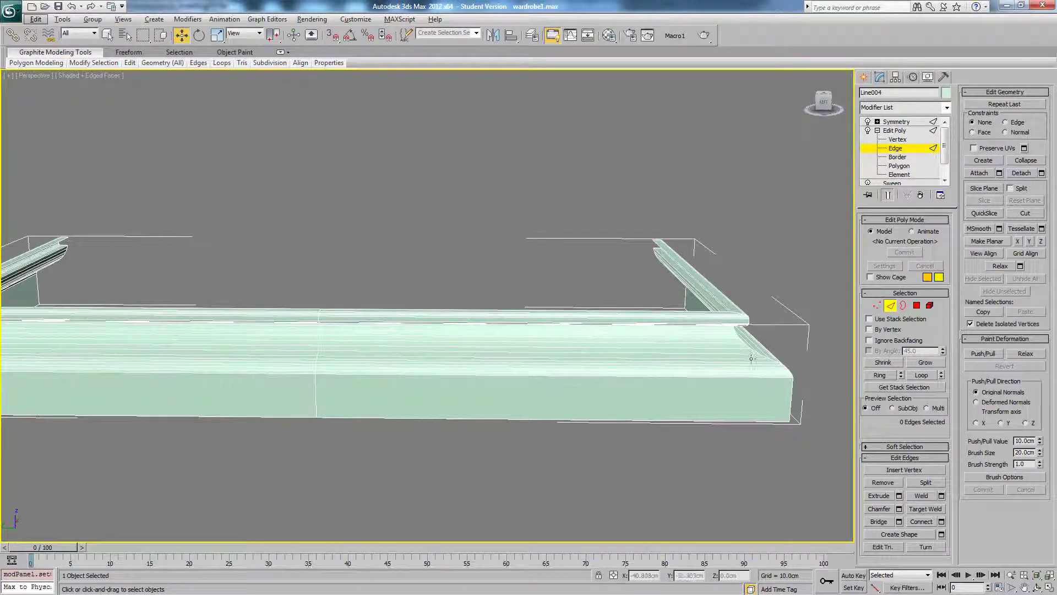
{"action": "middle_click_drag", "start_coordinate": [594, 373], "coordinate": [573, 351]}
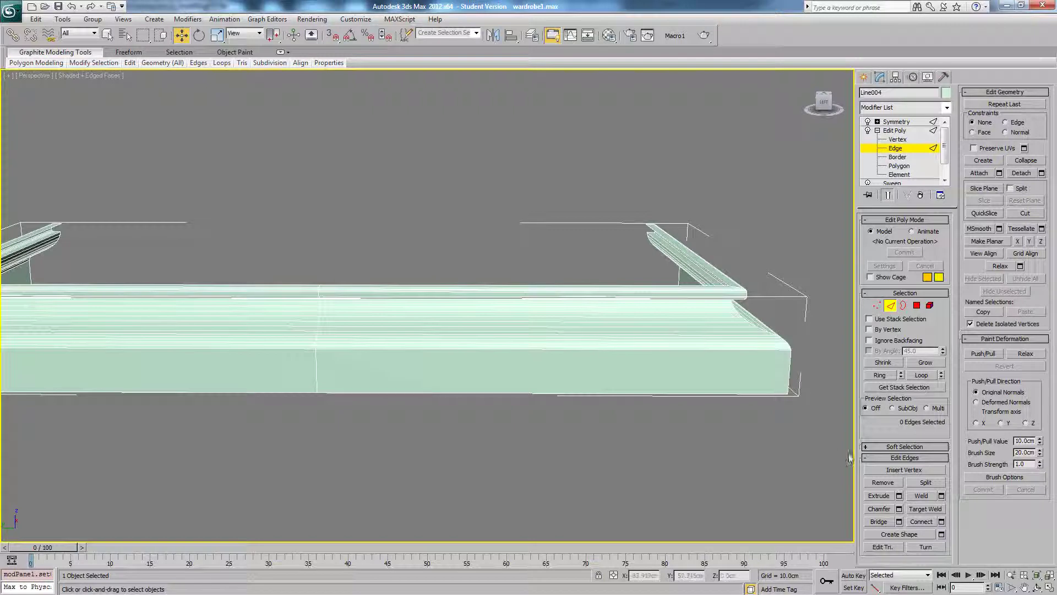
- Select the lengthwise edges of the front run's right half and connect them with 2 segments and a pinch of 53
{"action": "left_click", "coordinate": [317, 375]}
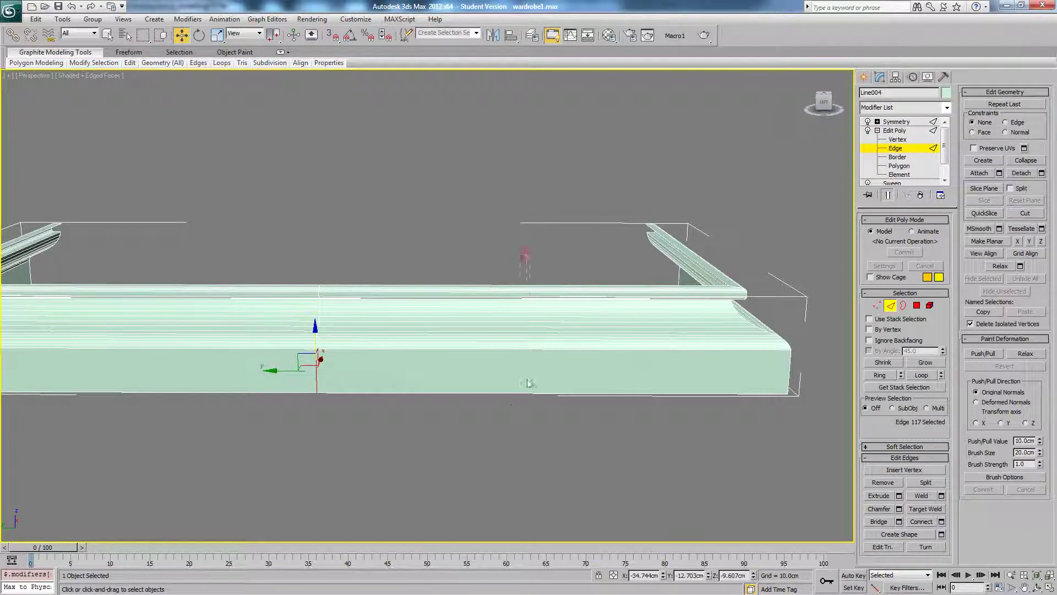
{"action": "left_click_drag", "start_coordinate": [516, 442], "coordinate": [516, 447]}
{"action": "middle_click_drag", "start_coordinate": [576, 399], "coordinate": [515, 314], "text": "alt"}
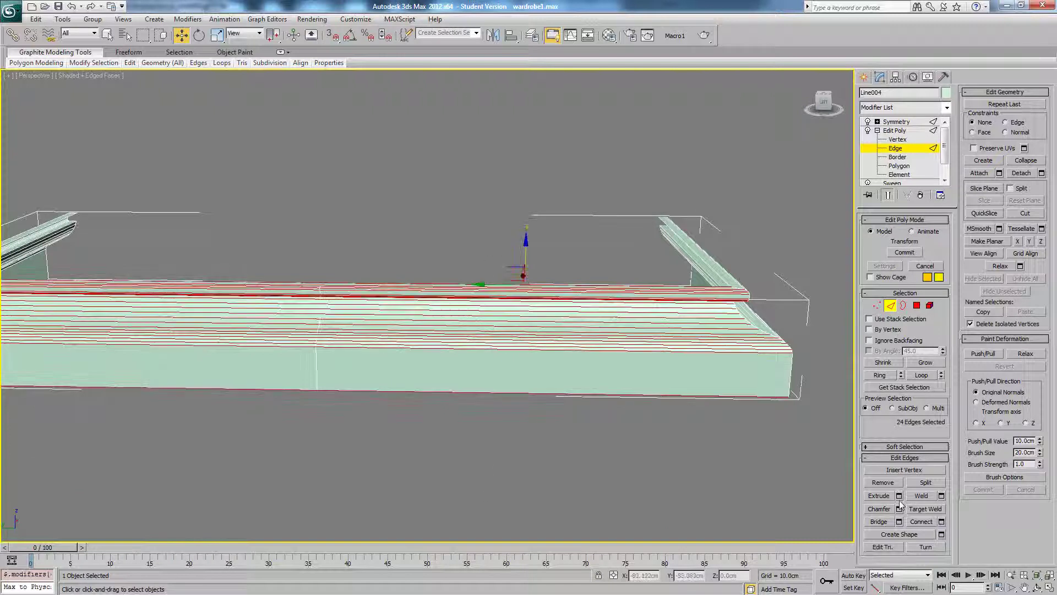
{"action": "left_click", "coordinate": [942, 521]}
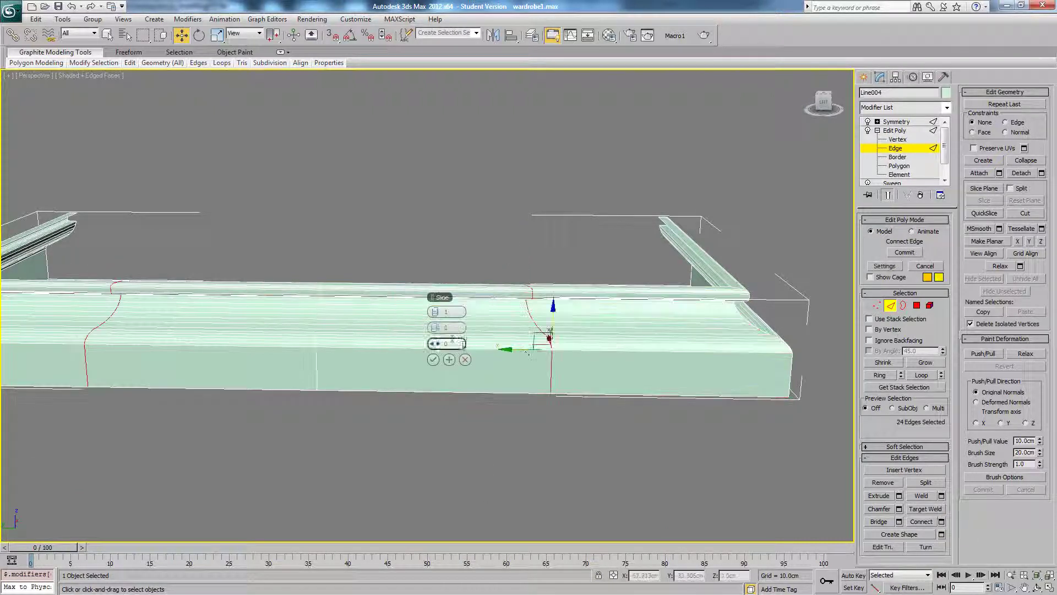
{"action": "left_click", "coordinate": [438, 312]}
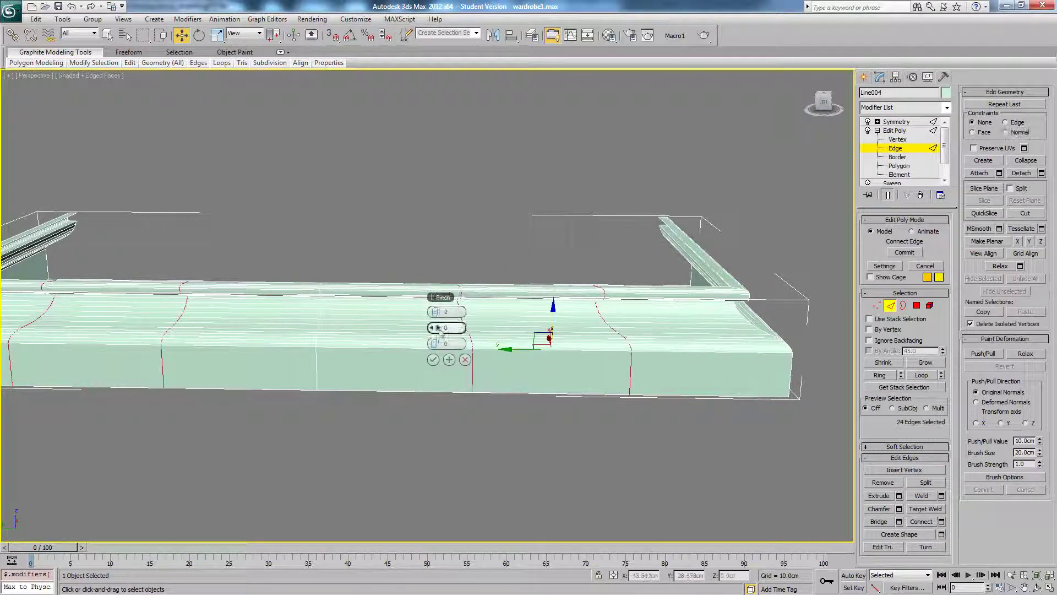
{"action": "left_click_drag", "start_coordinate": [434, 327], "coordinate": [555, 334]}
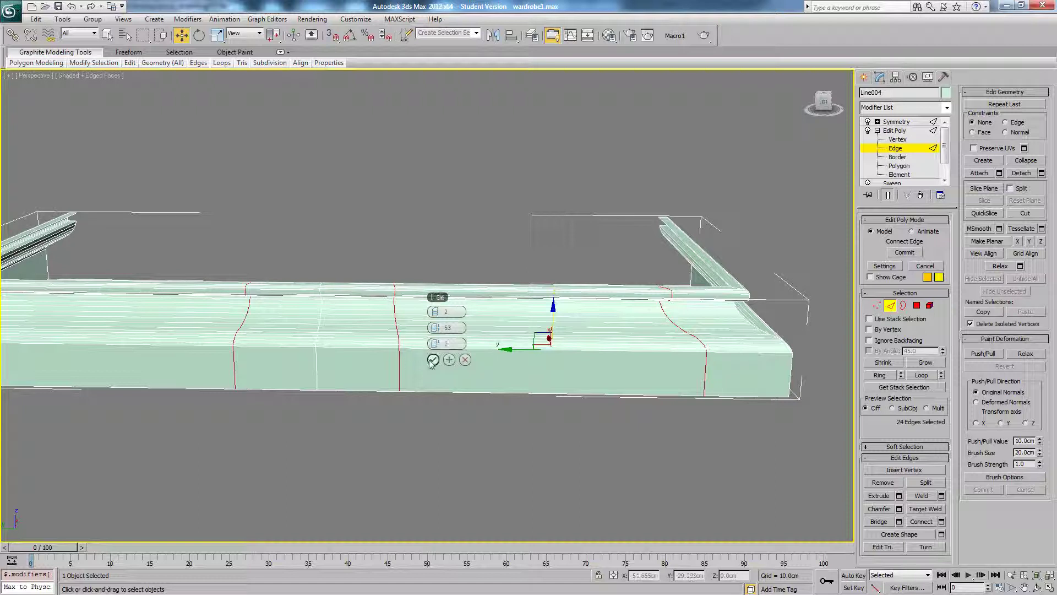
{"action": "left_click", "coordinate": [432, 361]}
{"action": "middle_click_drag", "start_coordinate": [431, 371], "coordinate": [536, 419], "text": "alt"}
{"action": "left_click", "coordinate": [537, 417]}
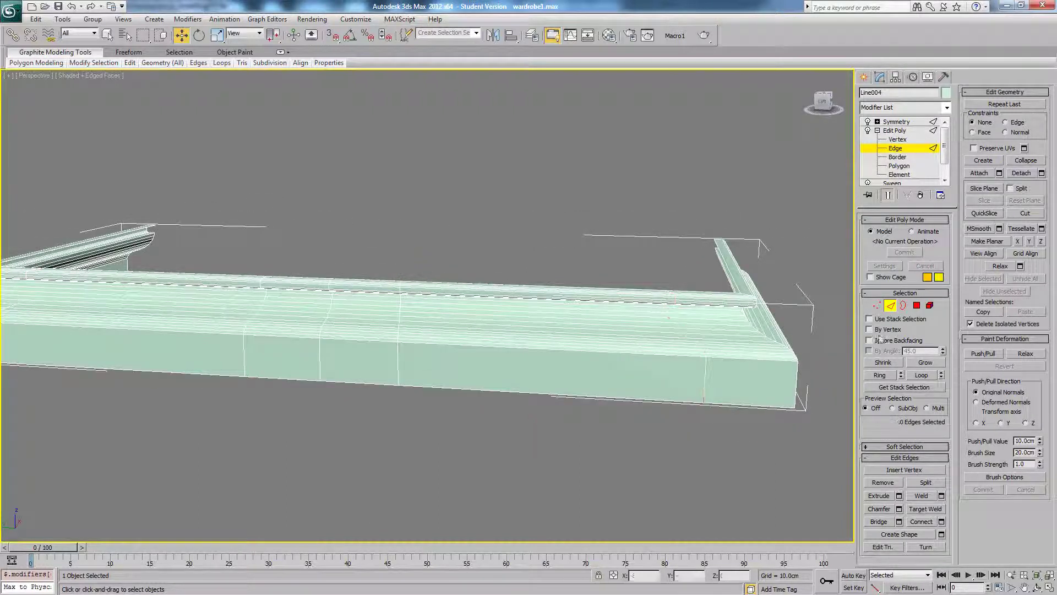
{"action": "left_click", "coordinate": [916, 305]}
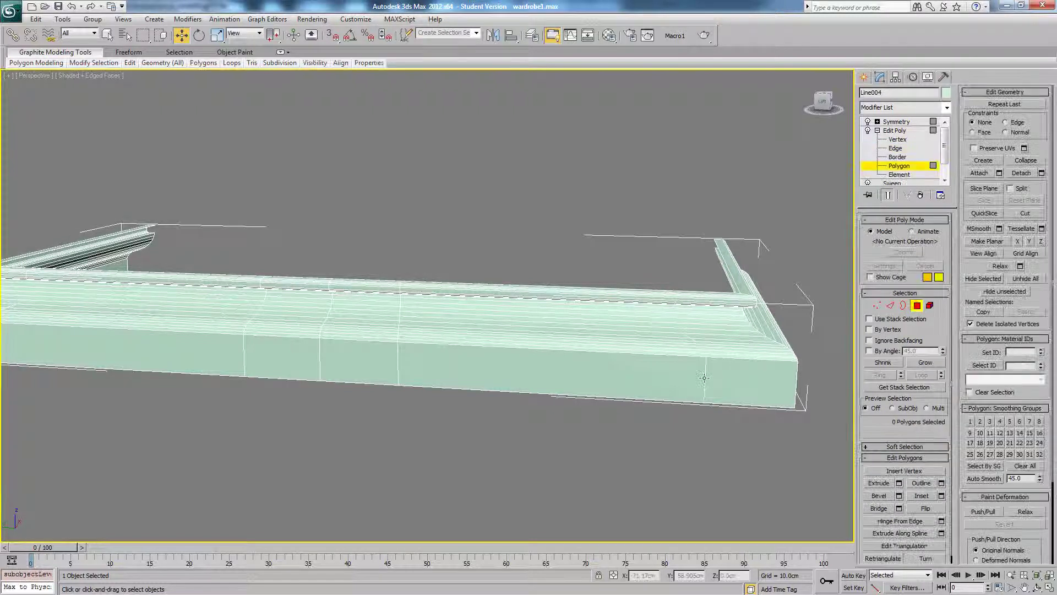
{"action": "middle_click_drag", "start_coordinate": [704, 378], "coordinate": [645, 367], "text": "alt"}
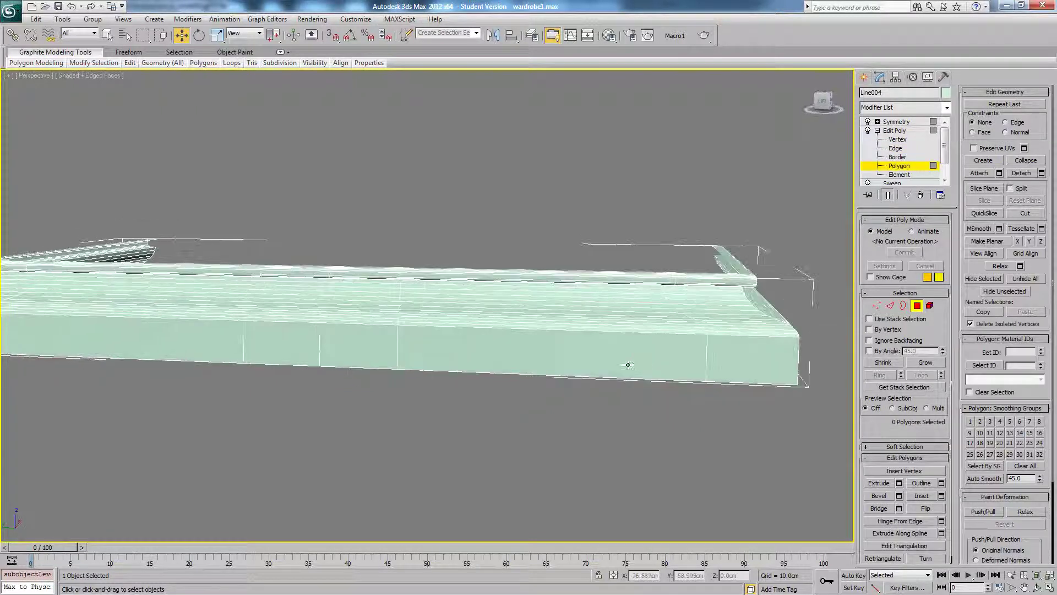
{"action": "left_click", "coordinate": [627, 364]}
{"action": "left_click", "coordinate": [243, 114]}
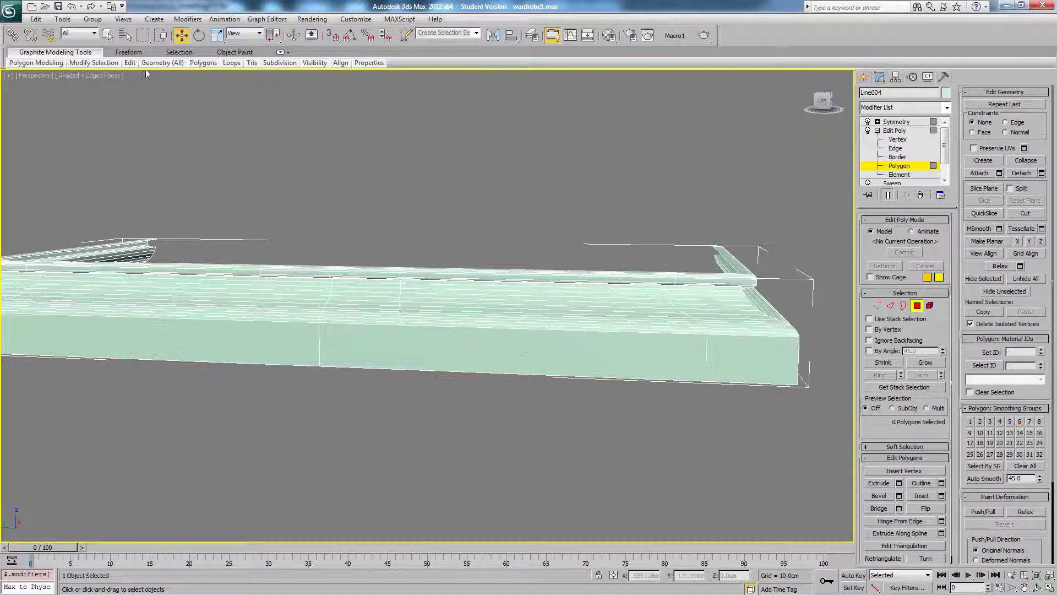
- Insert three horizontal edge loops along the flat lower face of the trim with Swift Loop
{"action": "left_click", "coordinate": [135, 64]}
{"action": "left_click", "coordinate": [219, 91]}
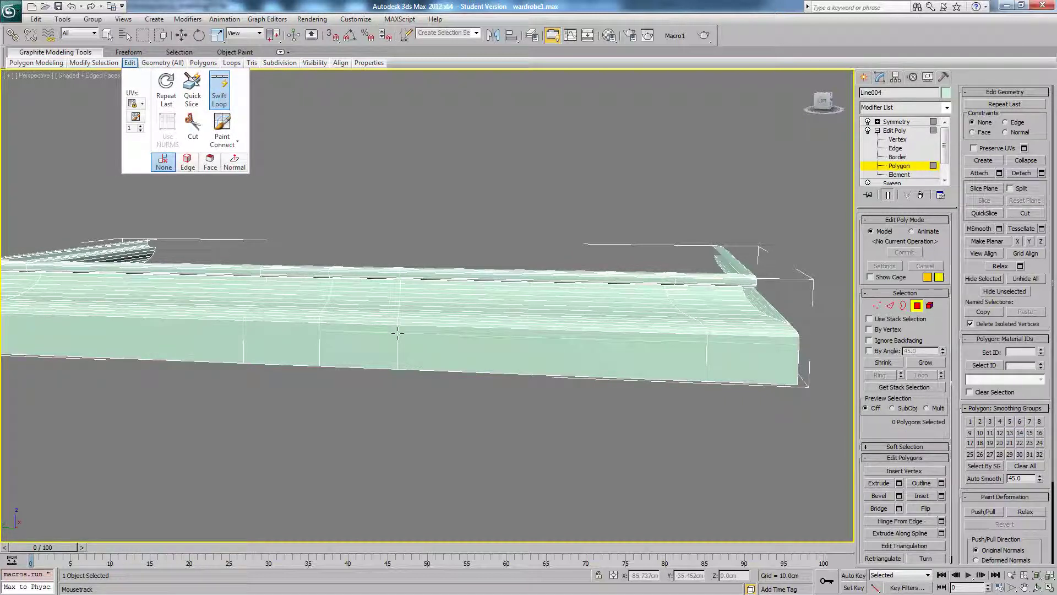
{"action": "left_click", "coordinate": [398, 335]}
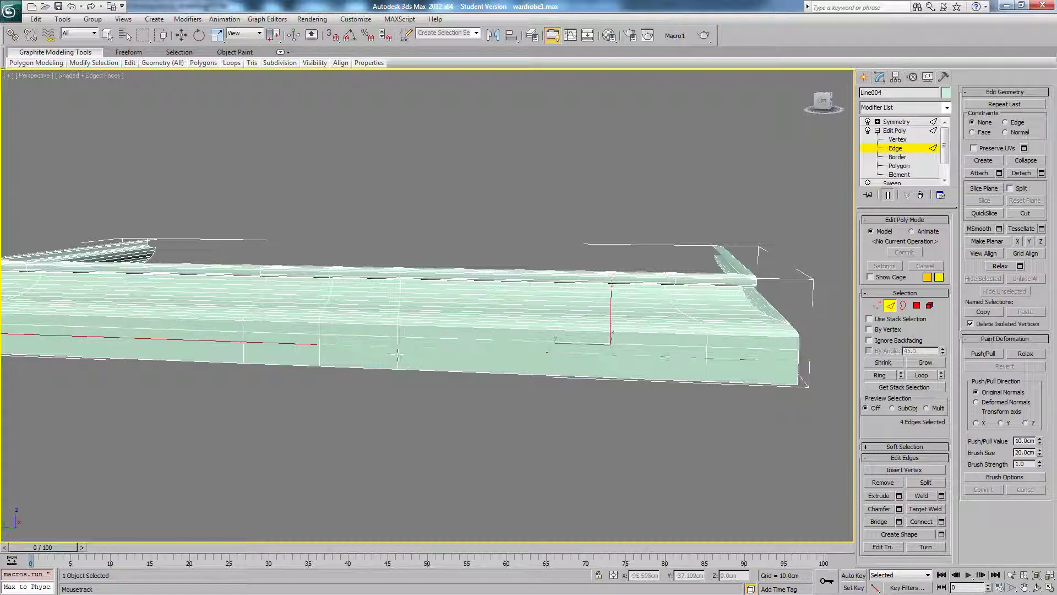
{"action": "left_click", "coordinate": [396, 357]}
{"action": "key", "text": "w"}
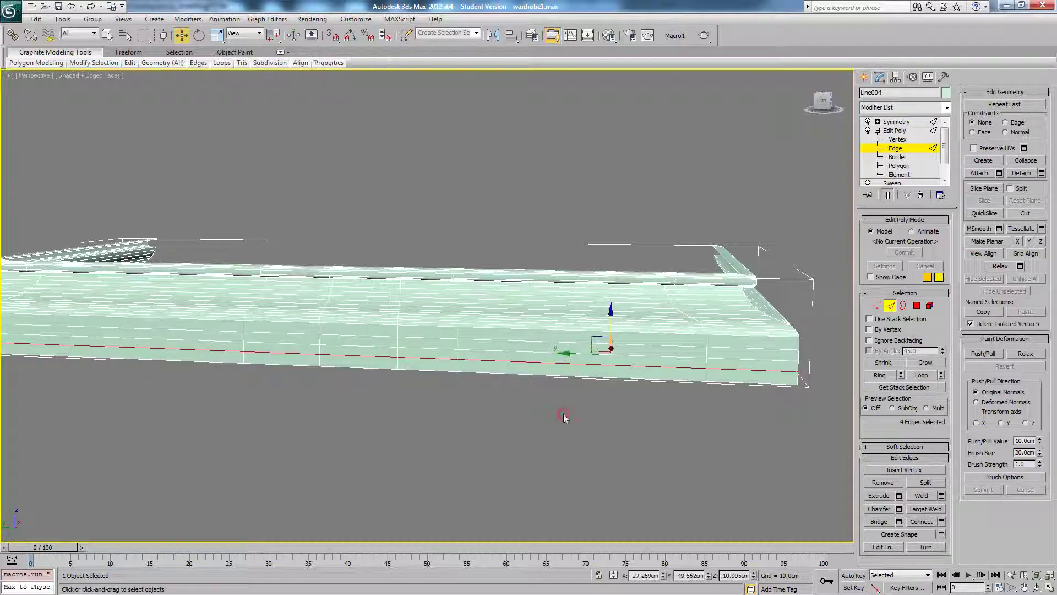
- Delete the polygons in the three lower rows between the centre and corner feet to open the gap under the trim
{"action": "left_click", "coordinate": [565, 417]}
{"action": "left_click", "coordinate": [918, 307]}
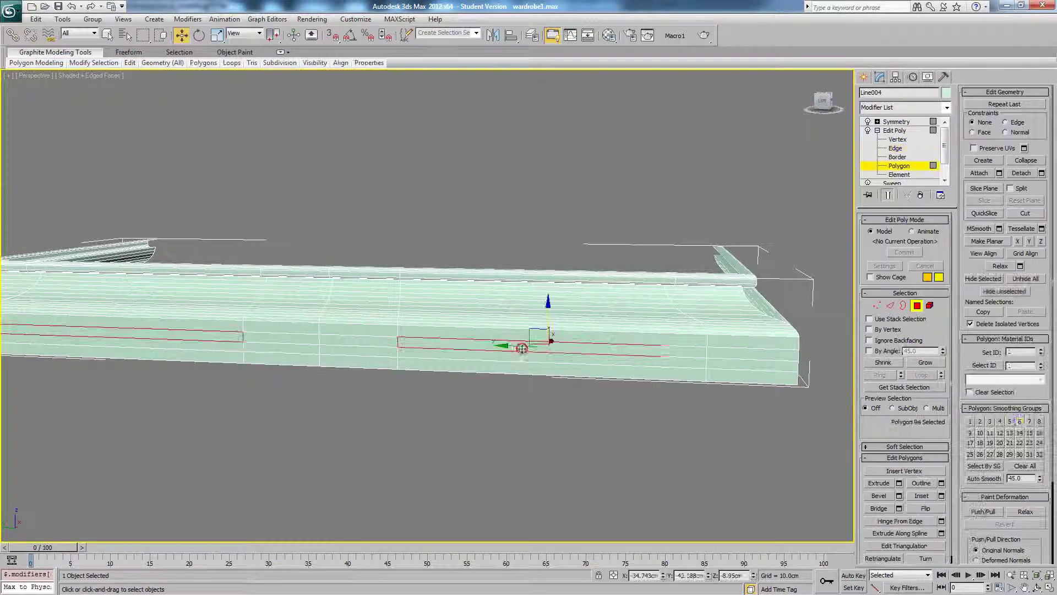
{"action": "left_click", "coordinate": [538, 379]}
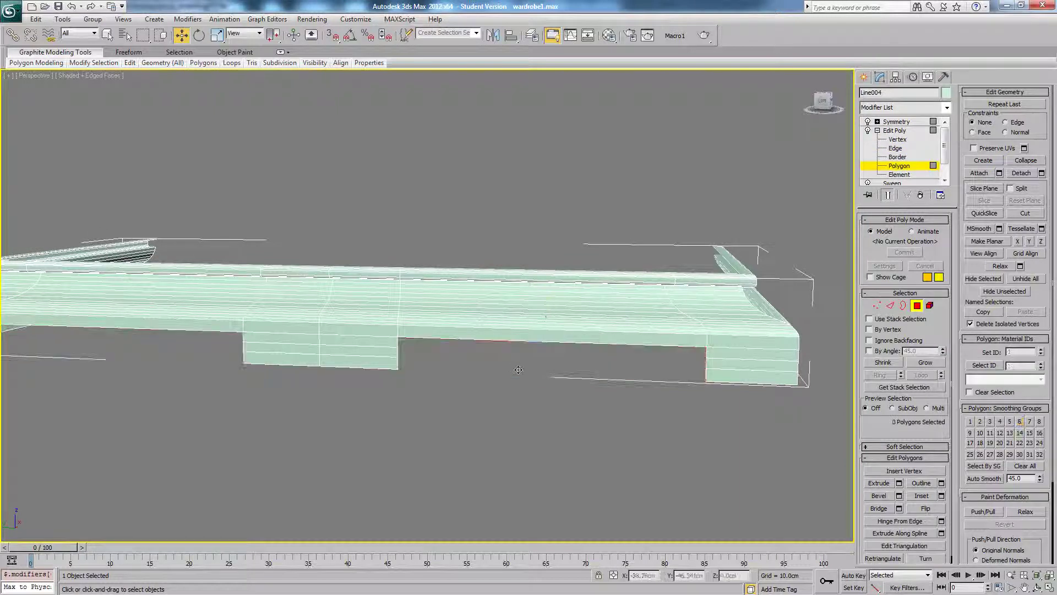
- In the Left view, select the two vertices just below the foot gap's upper corners and scale them slightly apart horizontally
{"action": "middle_click_drag", "start_coordinate": [537, 379], "coordinate": [406, 355], "text": "alt"}
{"action": "key", "text": "l"}
{"action": "key", "text": "z"}
{"action": "scroll", "coordinate": [406, 356], "scroll_direction": "up", "scroll_amount": 2}
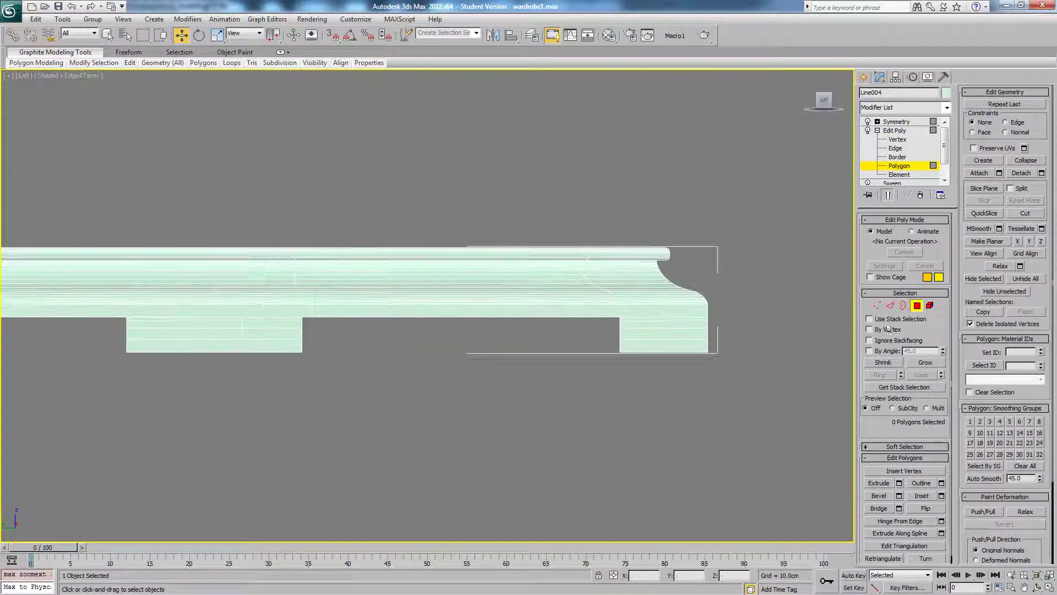
{"action": "left_click", "coordinate": [876, 305]}
{"action": "scroll", "coordinate": [420, 358], "scroll_direction": "up", "scroll_amount": 2}
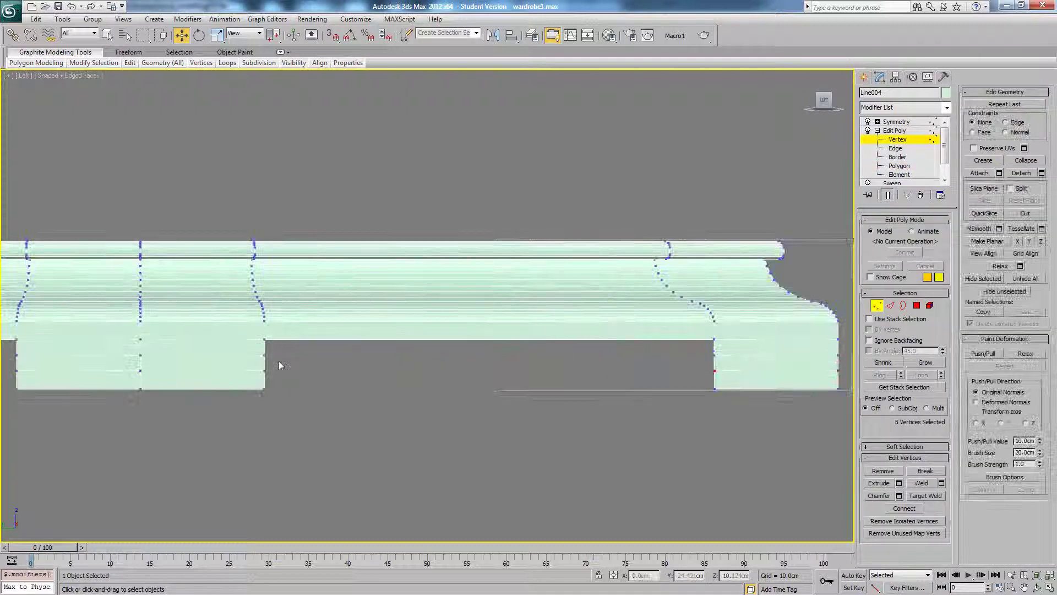
{"action": "mouse_move", "coordinate": [279, 361]}
{"action": "left_mouse_down"}
{"action": "mouse_move", "coordinate": [252, 350]}
{"action": "mouse_move", "coordinate": [287, 359]}
{"action": "left_mouse_up"}
{"action": "key", "text": "ctrl+z"}
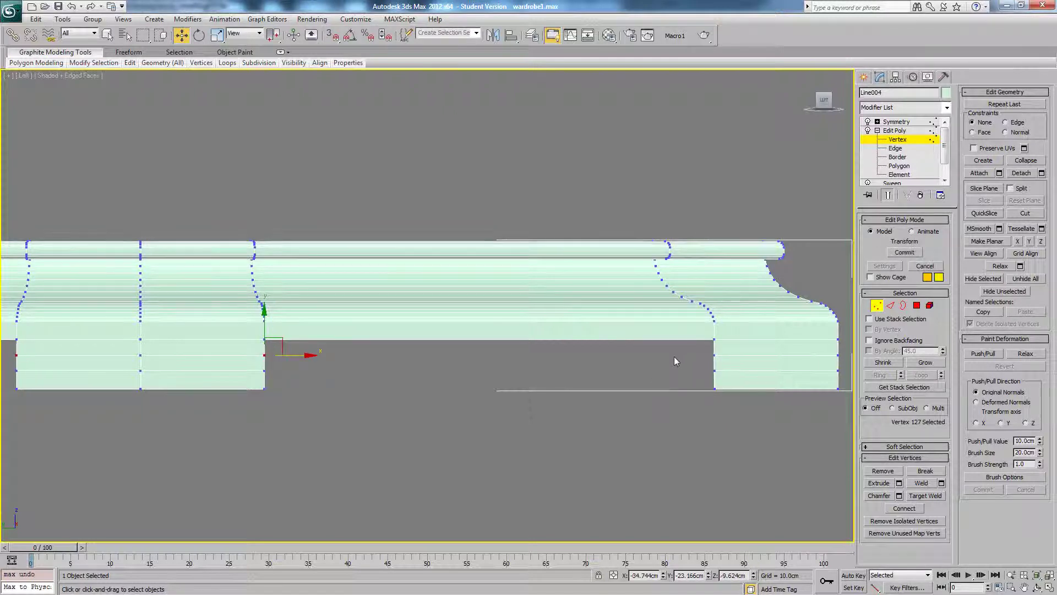
{"action": "left_click_drag", "start_coordinate": [723, 367], "coordinate": [719, 365], "text": "ctrl"}
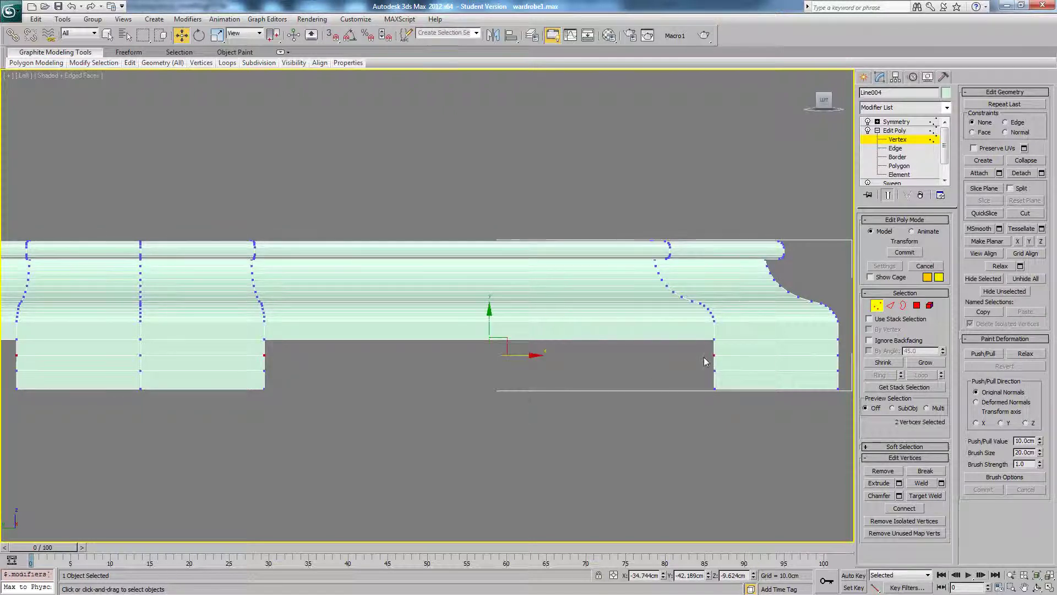
{"action": "scroll", "coordinate": [425, 359], "scroll_direction": "up", "scroll_amount": 2}
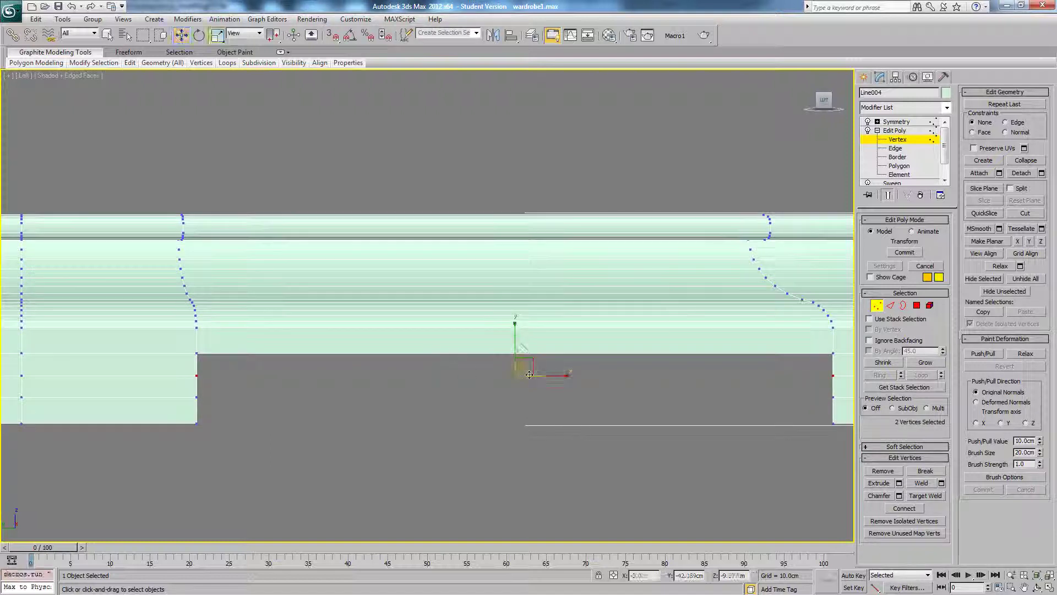
{"action": "middle_click_drag", "start_coordinate": [549, 380], "coordinate": [526, 379]}
{"action": "scroll", "coordinate": [526, 377], "scroll_direction": "down", "scroll_amount": 2}
{"action": "left_click_drag", "start_coordinate": [517, 357], "coordinate": [521, 357]}
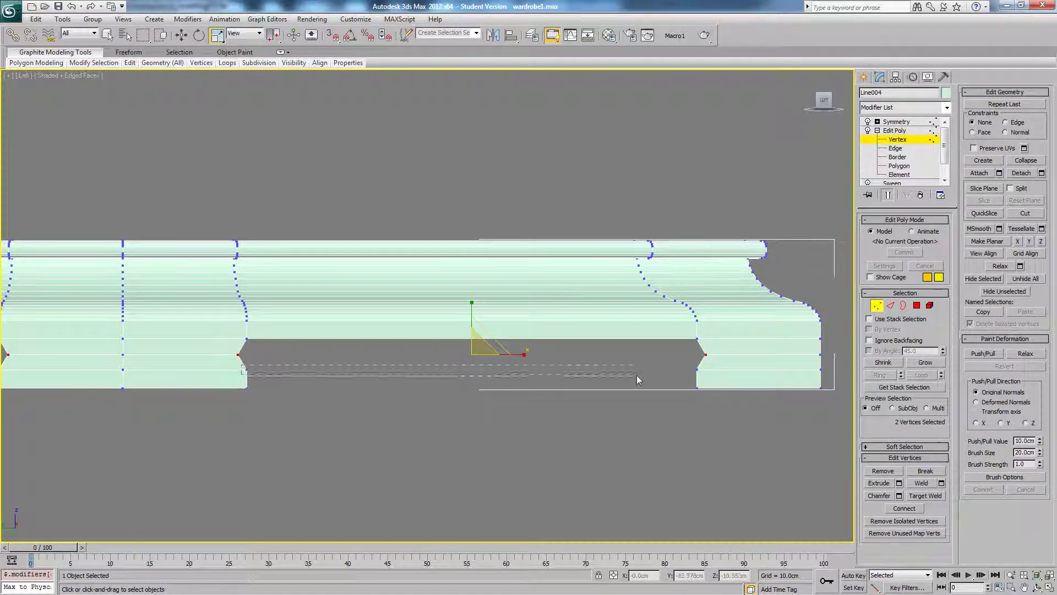
- Select the next pair of vertices down the gap's sides and scale them farther apart along X to undercut both feet
{"action": "left_click_drag", "start_coordinate": [703, 377], "coordinate": [703, 376]}
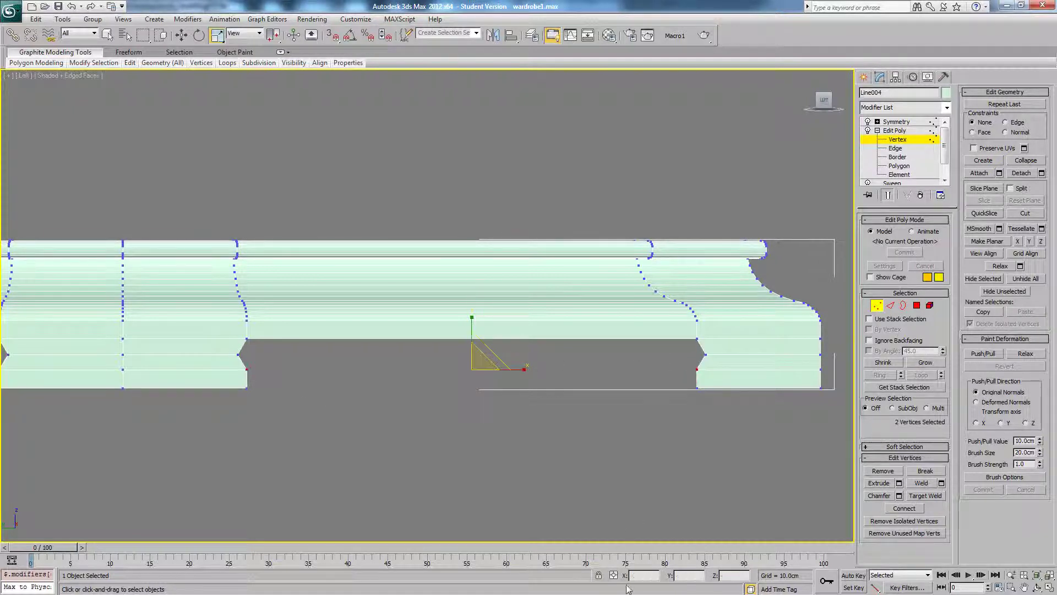
{"action": "left_click", "coordinate": [662, 573]}
{"action": "left_click_drag", "start_coordinate": [662, 572], "coordinate": [665, 514]}
{"action": "left_click", "coordinate": [662, 573]}
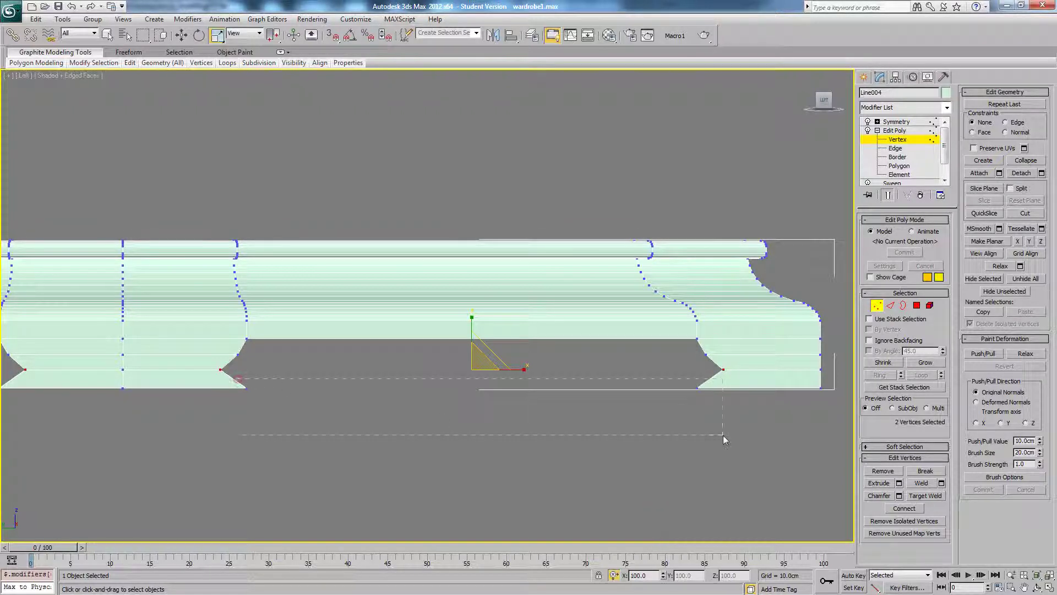
- Select the lowest pair of vertices at the foot gap and scale them apart along X to about 114% to shape the feet
{"action": "left_click_drag", "start_coordinate": [712, 442], "coordinate": [712, 443]}
{"action": "left_click_drag", "start_coordinate": [664, 575], "coordinate": [667, 546]}
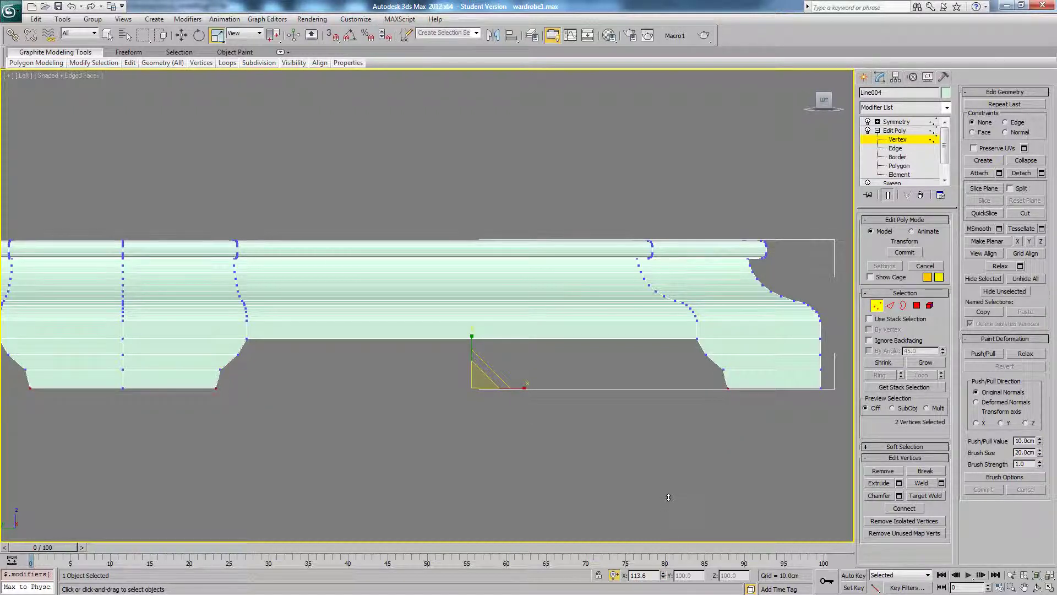
{"action": "left_click", "coordinate": [636, 456]}
{"action": "scroll", "coordinate": [637, 457], "scroll_direction": "down", "scroll_amount": 2}
{"action": "middle_click_drag", "start_coordinate": [474, 413], "coordinate": [586, 415]}
{"action": "scroll", "coordinate": [580, 427], "scroll_direction": "down", "scroll_amount": 2}
{"action": "key", "text": "p"}
{"action": "scroll", "coordinate": [587, 418], "scroll_direction": "up", "scroll_amount": 4}
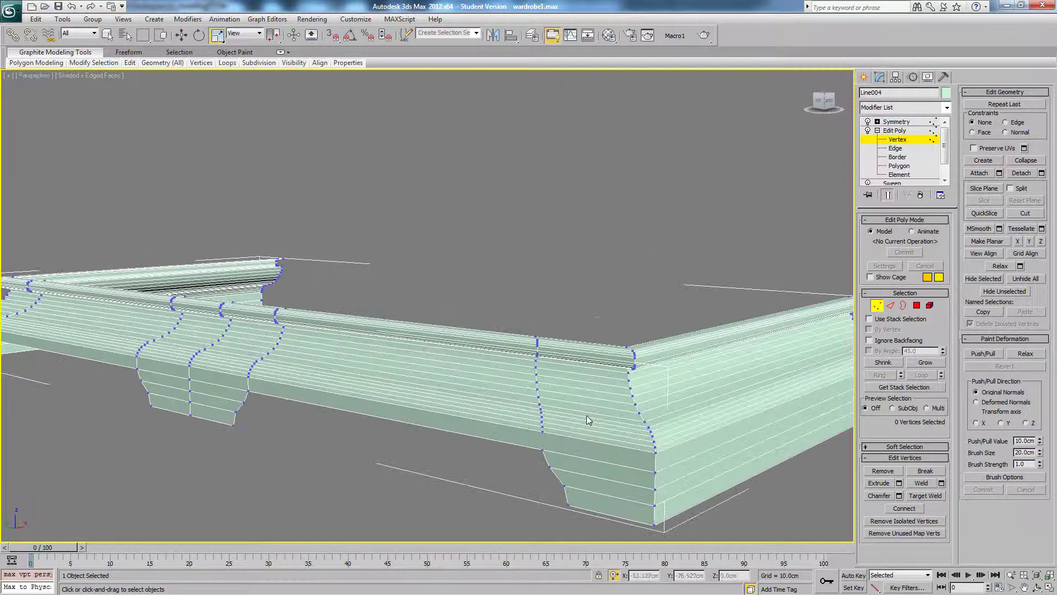
{"action": "scroll", "coordinate": [586, 420], "scroll_direction": "down", "scroll_amount": 6}
{"action": "key", "text": "1"}
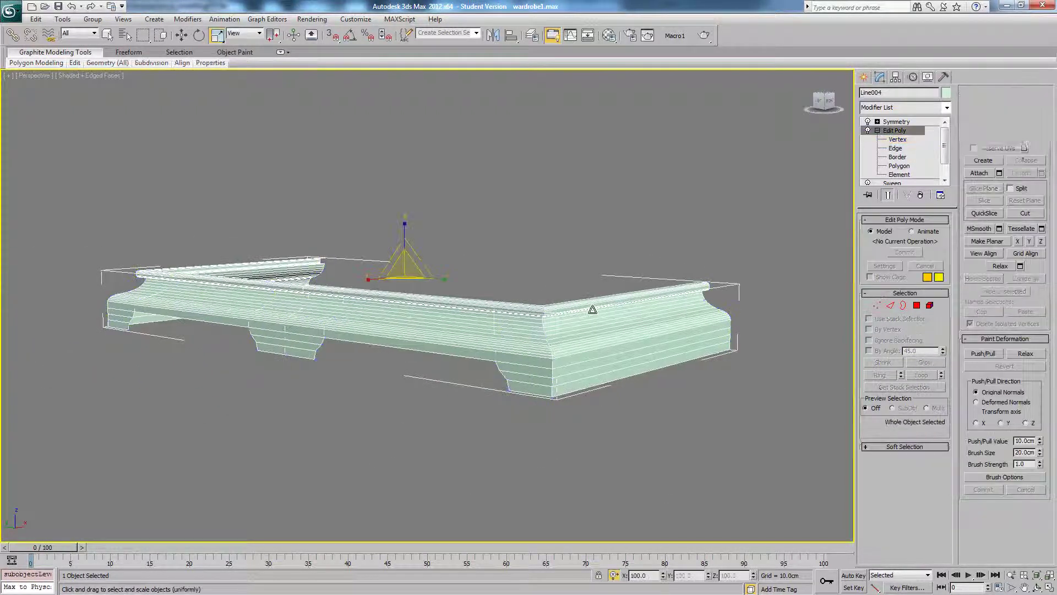
- Unhide all objects and examine how the trim with its bracket feet sits under the wardrobe body
{"action": "mouse_move", "coordinate": [613, 315]}
{"action": "middle_mouse_down", "text": "alt"}
{"action": "mouse_move", "coordinate": [739, 331]}
{"action": "mouse_move", "coordinate": [688, 319]}
{"action": "mouse_move", "coordinate": [773, 290]}
{"action": "mouse_move", "coordinate": [732, 276]}
{"action": "mouse_move", "coordinate": [734, 328]}
{"action": "mouse_move", "coordinate": [698, 331]}
{"action": "mouse_move", "coordinate": [593, 296]}
{"action": "mouse_move", "coordinate": [600, 331]}
{"action": "mouse_move", "coordinate": [628, 333]}
{"action": "mouse_move", "coordinate": [661, 310]}
{"action": "middle_mouse_up", "text": "alt"}
{"action": "key", "text": "F4"}
{"action": "right_click", "coordinate": [661, 310]}
{"action": "left_click", "coordinate": [682, 256]}
{"action": "scroll", "coordinate": [651, 265], "scroll_direction": "down", "scroll_amount": 5}
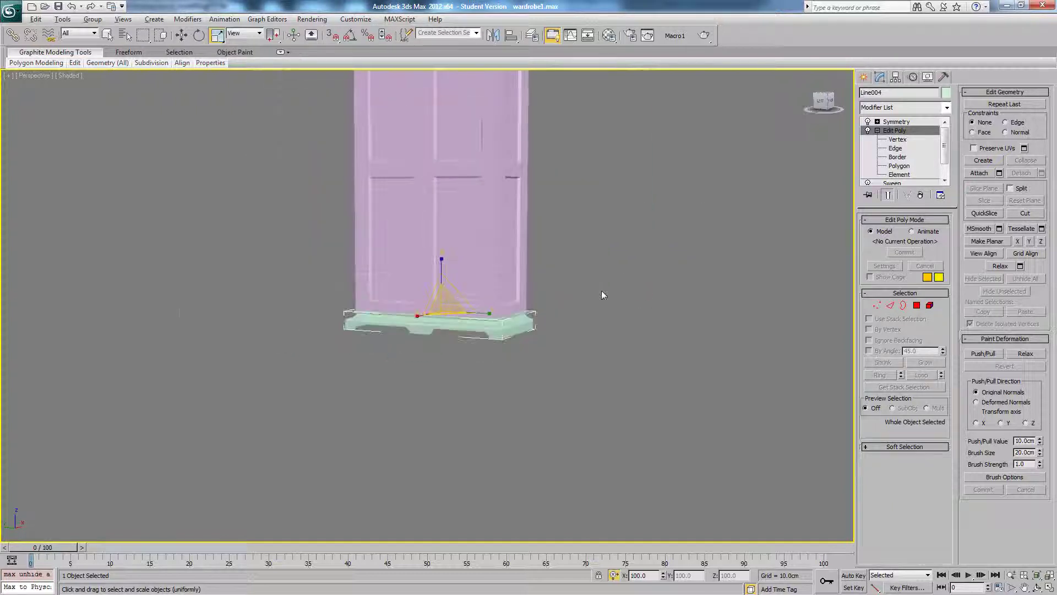
{"action": "mouse_move", "coordinate": [597, 292]}
{"action": "middle_mouse_down", "text": "alt"}
{"action": "mouse_move", "coordinate": [569, 296]}
{"action": "mouse_move", "coordinate": [570, 321]}
{"action": "mouse_move", "coordinate": [648, 325]}
{"action": "mouse_move", "coordinate": [583, 323]}
{"action": "mouse_move", "coordinate": [612, 295]}
{"action": "middle_mouse_up", "text": "alt"}
{"action": "scroll", "coordinate": [529, 321], "scroll_direction": "up", "scroll_amount": 5}
{"action": "middle_click_drag", "start_coordinate": [515, 357], "coordinate": [492, 338], "text": "alt"}
{"action": "left_click", "coordinate": [906, 120]}
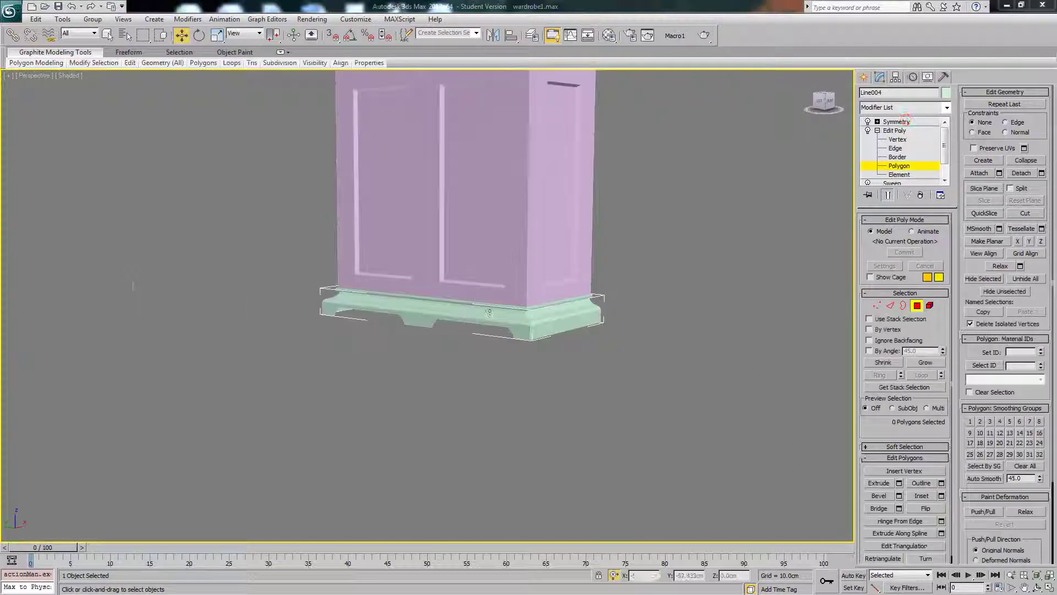
{"action": "middle_click_drag", "start_coordinate": [488, 312], "coordinate": [514, 391]}
{"action": "scroll", "coordinate": [515, 443], "scroll_direction": "down", "scroll_amount": 3}
{"action": "scroll", "coordinate": [511, 459], "scroll_direction": "up", "scroll_amount": 5}
{"action": "scroll", "coordinate": [511, 458], "scroll_direction": "down", "scroll_amount": 2}
{"action": "scroll", "coordinate": [472, 430], "scroll_direction": "up", "scroll_amount": 4}
{"action": "middle_click_drag", "start_coordinate": [472, 430], "coordinate": [400, 314]}
{"action": "mouse_move", "coordinate": [551, 366]}
{"action": "middle_mouse_down", "text": "alt"}
{"action": "mouse_move", "coordinate": [419, 370]}
{"action": "mouse_move", "coordinate": [547, 370]}
{"action": "mouse_move", "coordinate": [542, 348]}
{"action": "middle_mouse_up", "text": "alt"}
{"action": "key", "text": "F4"}
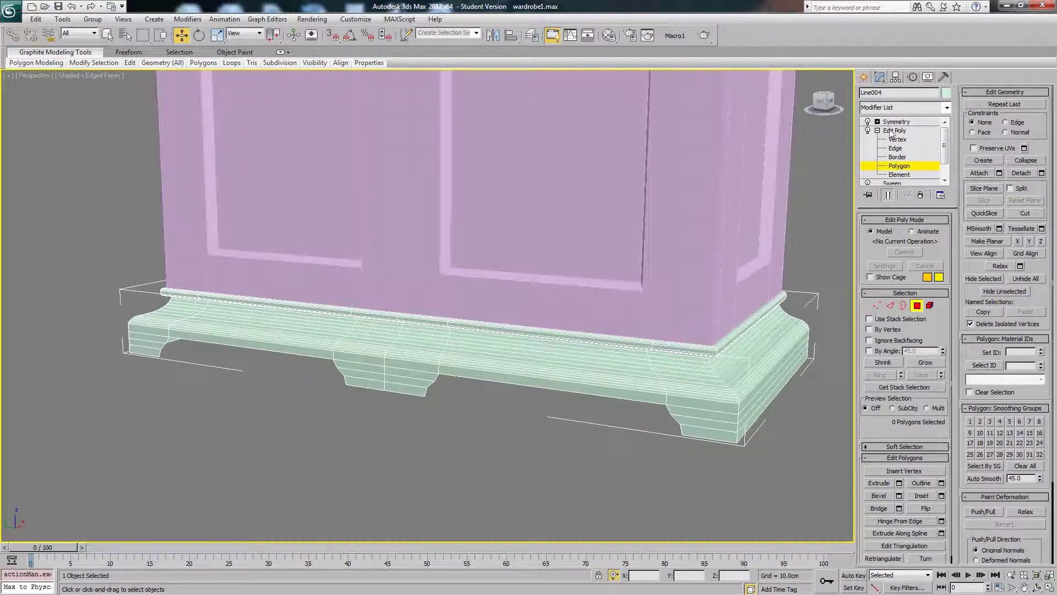
- Select the seven open edges around the front foot gap and extrude them inward to give the cut-out thickness
{"action": "left_click", "coordinate": [895, 150]}
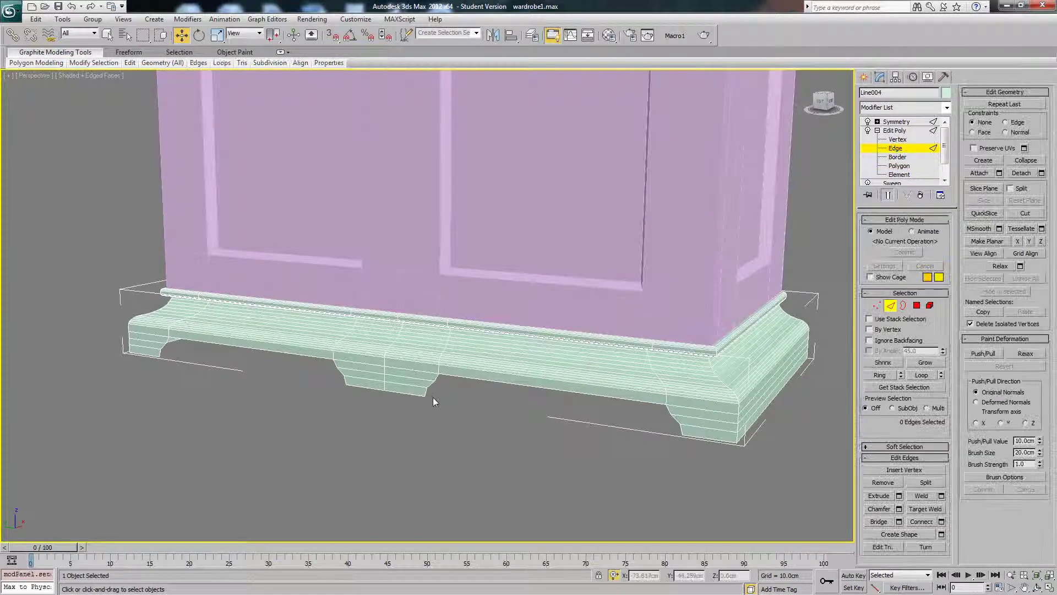
{"action": "left_click", "coordinate": [431, 396]}
{"action": "scroll", "coordinate": [434, 419], "scroll_direction": "up", "scroll_amount": 4}
{"action": "left_click", "coordinate": [434, 417], "text": "ctrl"}
{"action": "left_click", "coordinate": [443, 407], "text": "ctrl"}
{"action": "left_click", "coordinate": [504, 408], "text": "ctrl"}
{"action": "middle_click_drag", "start_coordinate": [771, 474], "coordinate": [479, 420]}
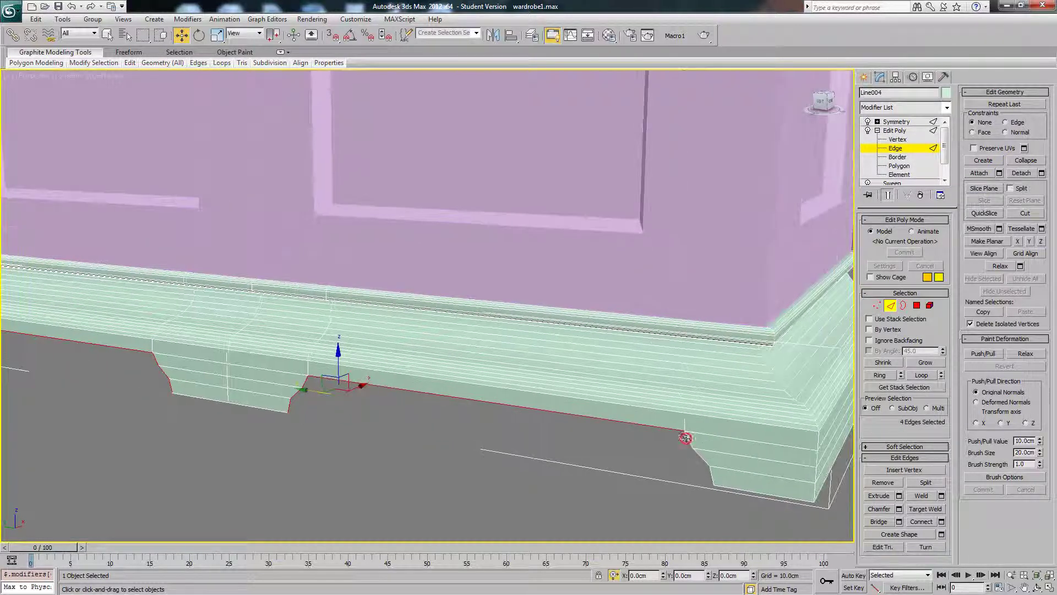
{"action": "left_click", "coordinate": [686, 439], "text": "ctrl"}
{"action": "left_click", "coordinate": [696, 452], "text": "ctrl"}
{"action": "left_click", "coordinate": [713, 483], "text": "ctrl"}
{"action": "middle_click_drag", "start_coordinate": [630, 448], "coordinate": [586, 460], "text": "alt"}
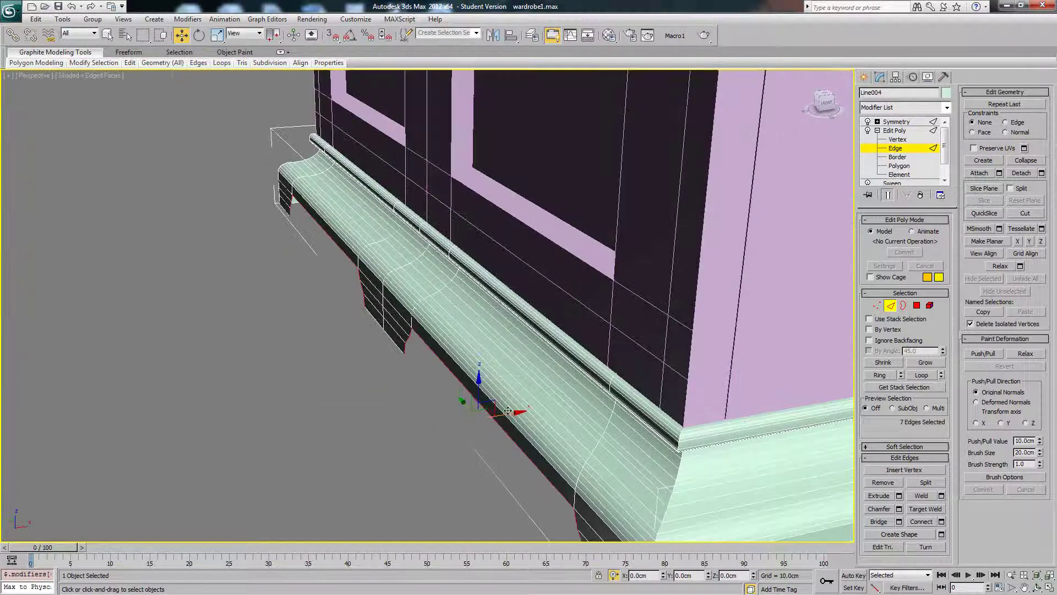
{"action": "left_click_drag", "start_coordinate": [507, 411], "coordinate": [513, 411]}
{"action": "key", "text": "ctrl+z"}
- Hide every object except the base trim
{"action": "middle_click_drag", "start_coordinate": [520, 409], "coordinate": [601, 394], "text": "alt"}
{"action": "right_click", "coordinate": [603, 394]}
{"action": "left_click", "coordinate": [632, 355]}
{"action": "scroll", "coordinate": [586, 380], "scroll_direction": "down", "scroll_amount": 5}
{"action": "middle_click_drag", "start_coordinate": [529, 385], "coordinate": [472, 384]}
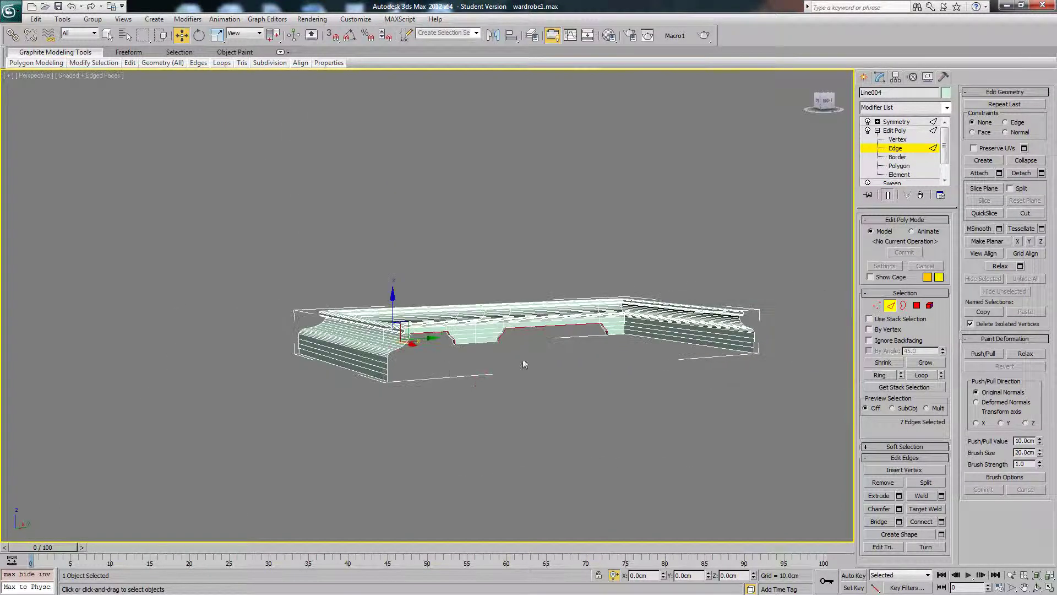
- Bridge the top and bottom edges at the open back end of the trim's upper bead
{"action": "middle_click_drag", "start_coordinate": [653, 350], "coordinate": [631, 366], "text": "alt"}
{"action": "scroll", "coordinate": [550, 368], "scroll_direction": "up", "scroll_amount": 3}
{"action": "middle_click_drag", "start_coordinate": [478, 369], "coordinate": [531, 355]}
{"action": "key", "text": "F4"}
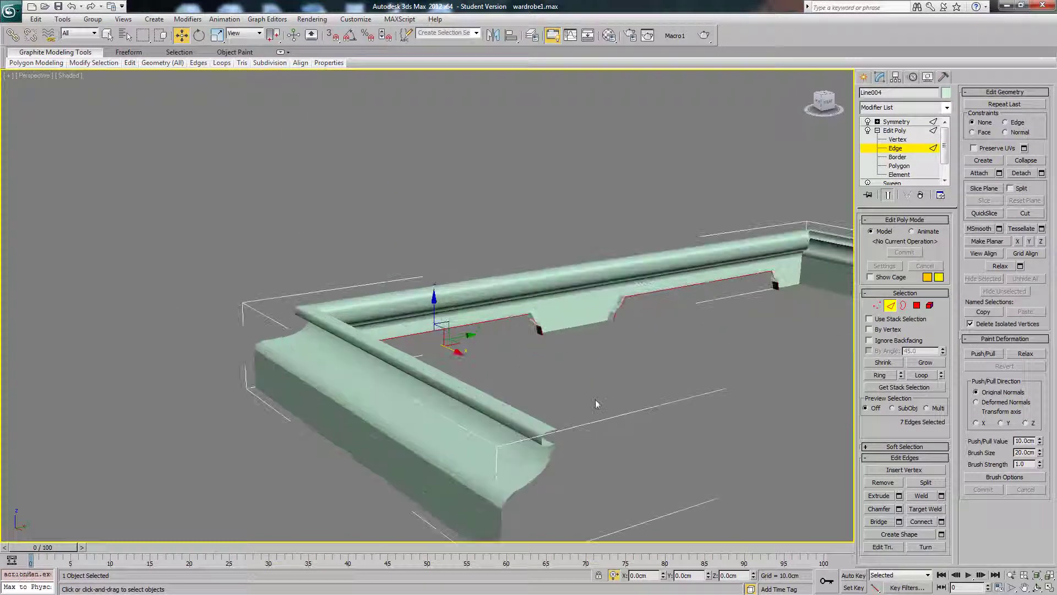
{"action": "scroll", "coordinate": [530, 363], "scroll_direction": "up", "scroll_amount": 5}
{"action": "scroll", "coordinate": [481, 318], "scroll_direction": "down", "scroll_amount": 5}
{"action": "key", "text": "F4"}
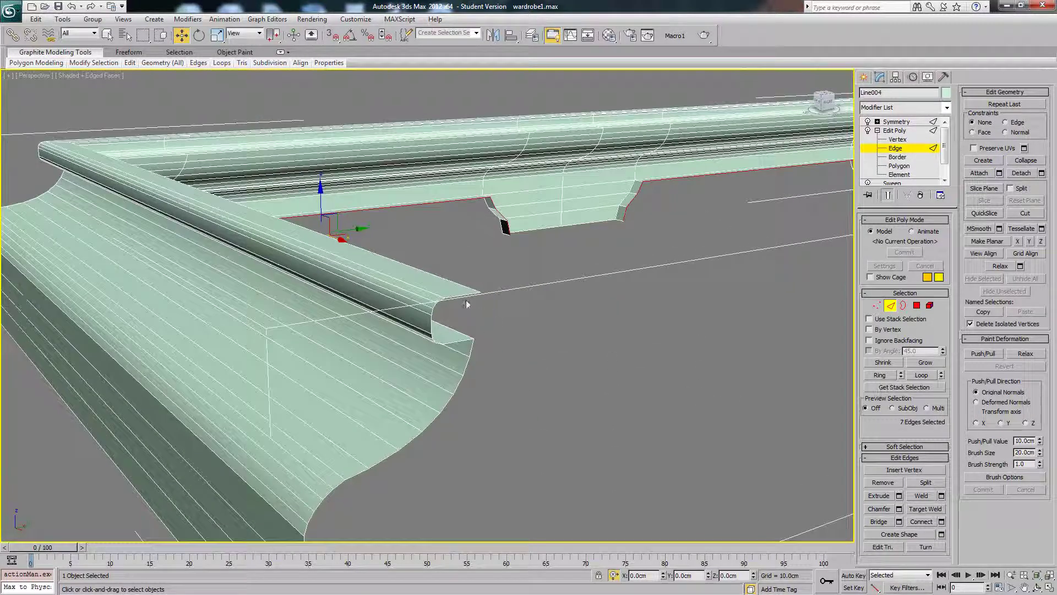
{"action": "left_click", "coordinate": [465, 299]}
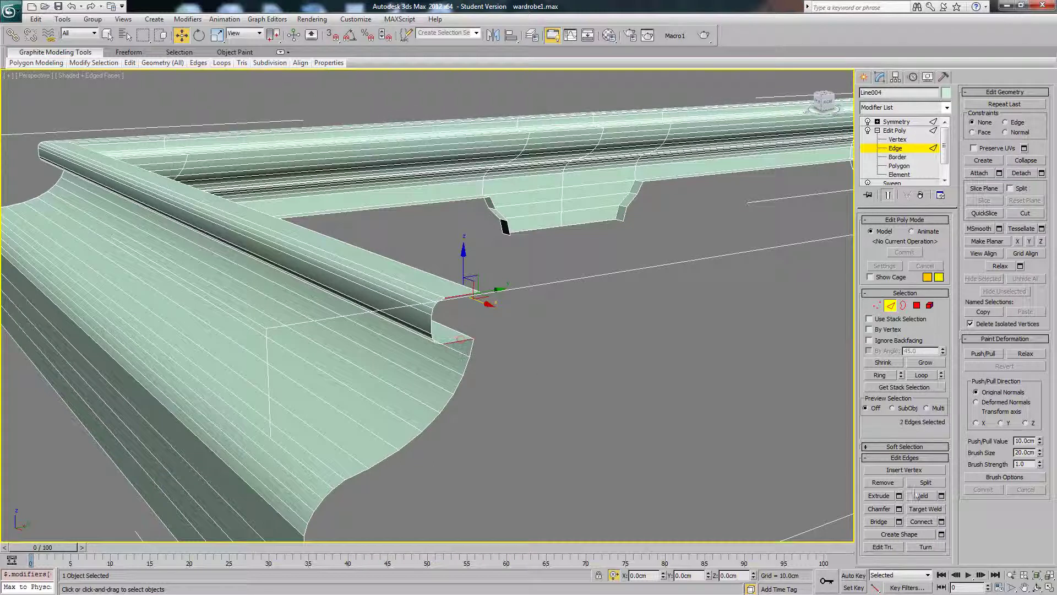
{"action": "middle_click_drag", "start_coordinate": [496, 354], "coordinate": [511, 356]}
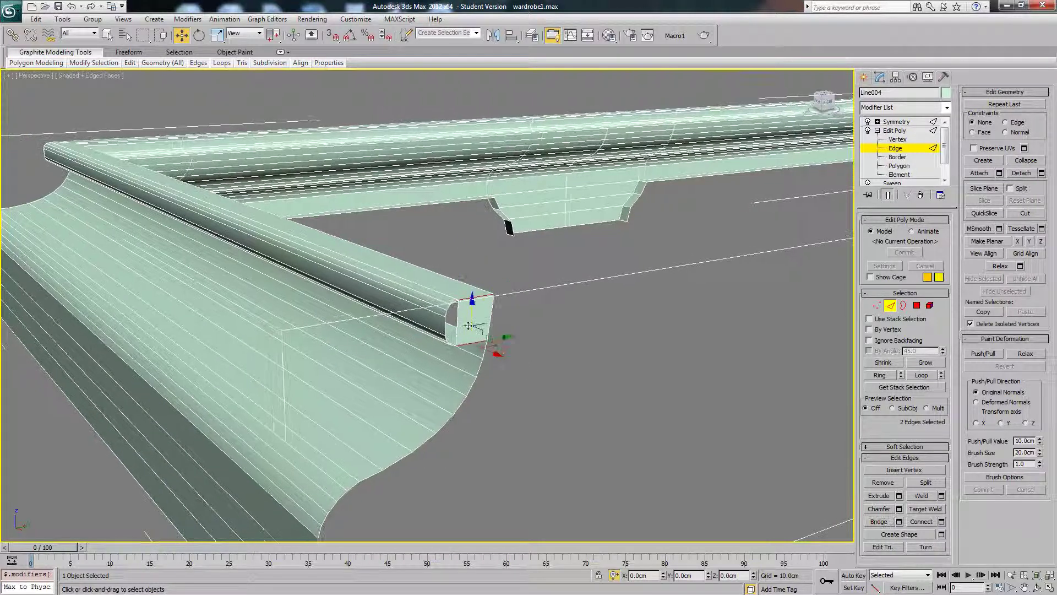
- Bridge the outermost pair of profile edges beside the new face on the bead's end
{"action": "left_click", "coordinate": [452, 303]}
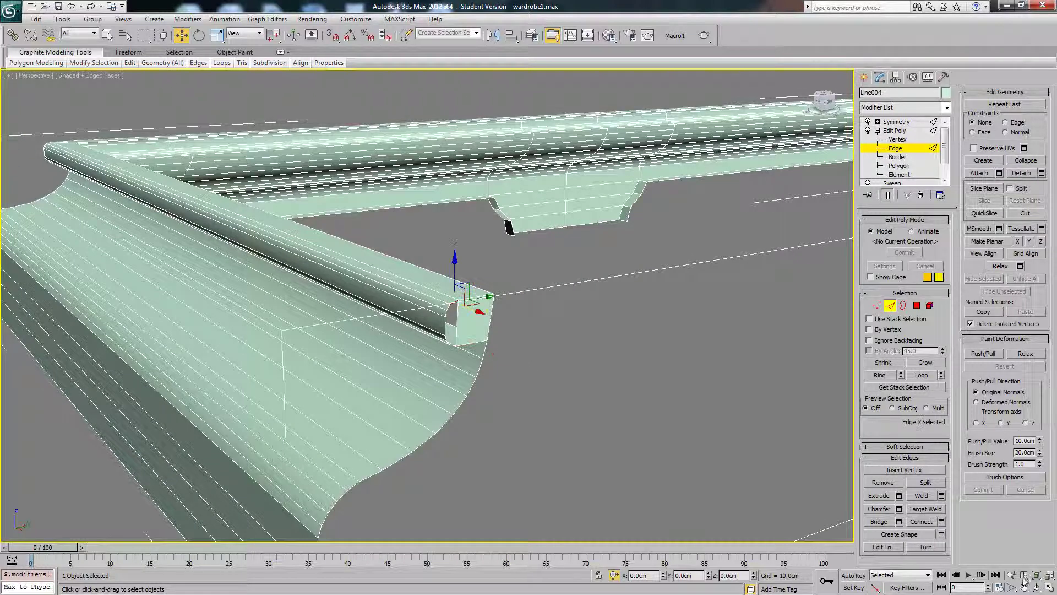
{"action": "left_click", "coordinate": [1013, 576]}
{"action": "left_click_drag", "start_coordinate": [473, 336], "coordinate": [482, 309]}
{"action": "right_click", "coordinate": [483, 308]}
{"action": "middle_click_drag", "start_coordinate": [558, 396], "coordinate": [557, 360]}
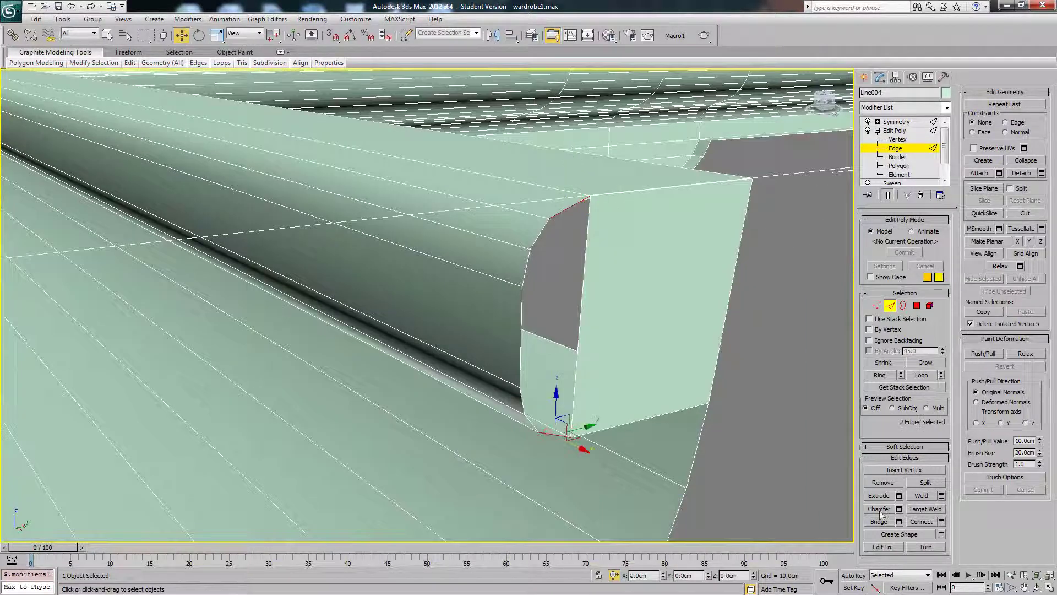
{"action": "left_click", "coordinate": [880, 521]}
- Bridge the two remaining pairs of opposite profile edges to finish capping the bead's end
{"action": "left_click", "coordinate": [539, 239]}
{"action": "left_click", "coordinate": [530, 422], "text": "ctrl"}
{"action": "left_click", "coordinate": [878, 522]}
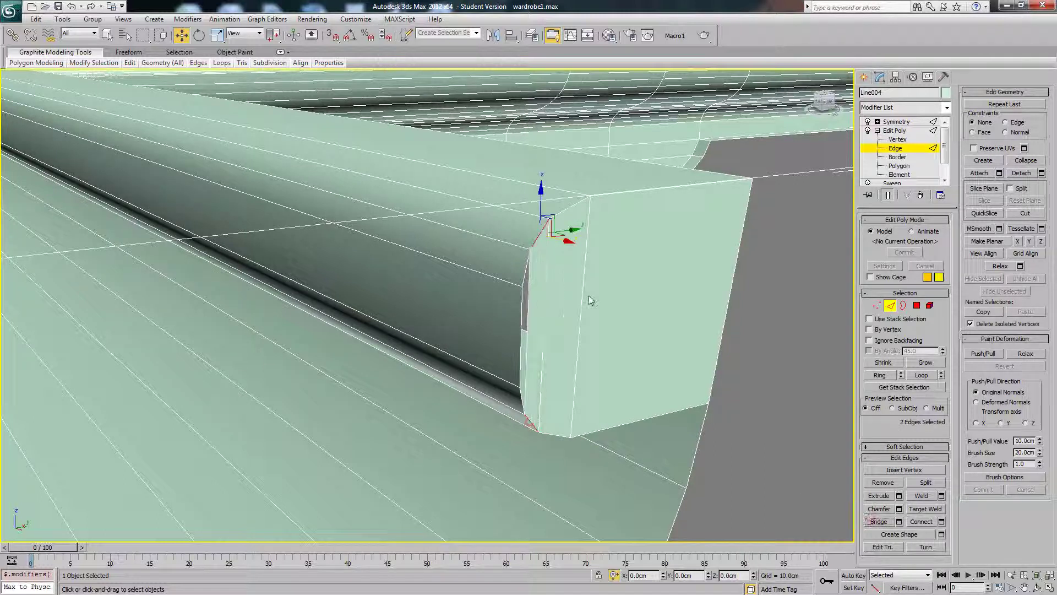
{"action": "left_click", "coordinate": [524, 277]}
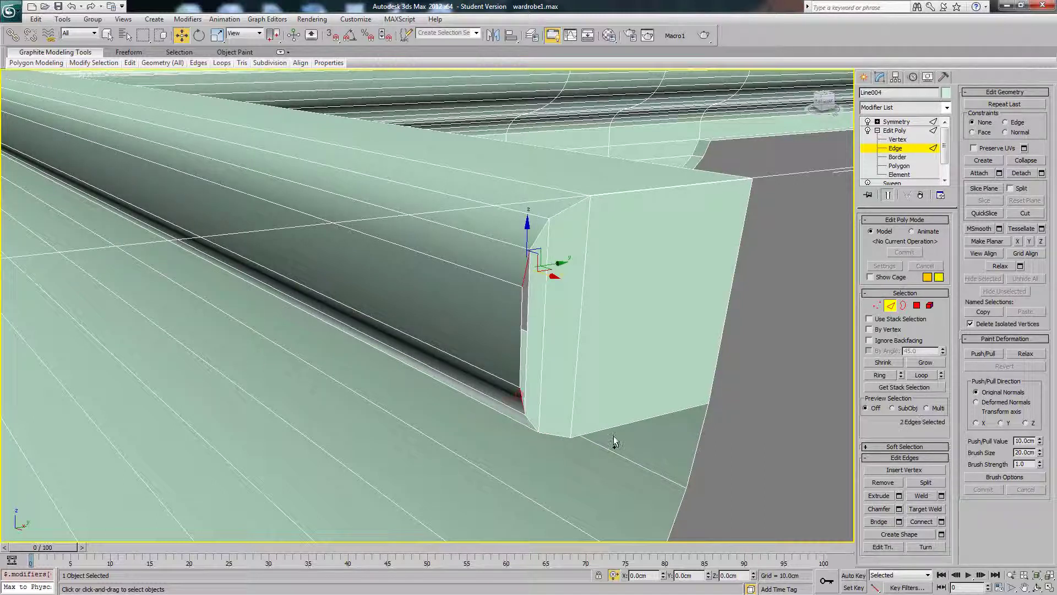
{"action": "left_click", "coordinate": [895, 523]}
{"action": "middle_click_drag", "start_coordinate": [600, 285], "coordinate": [509, 329]}
{"action": "scroll", "coordinate": [509, 329], "scroll_direction": "down", "scroll_amount": 3}
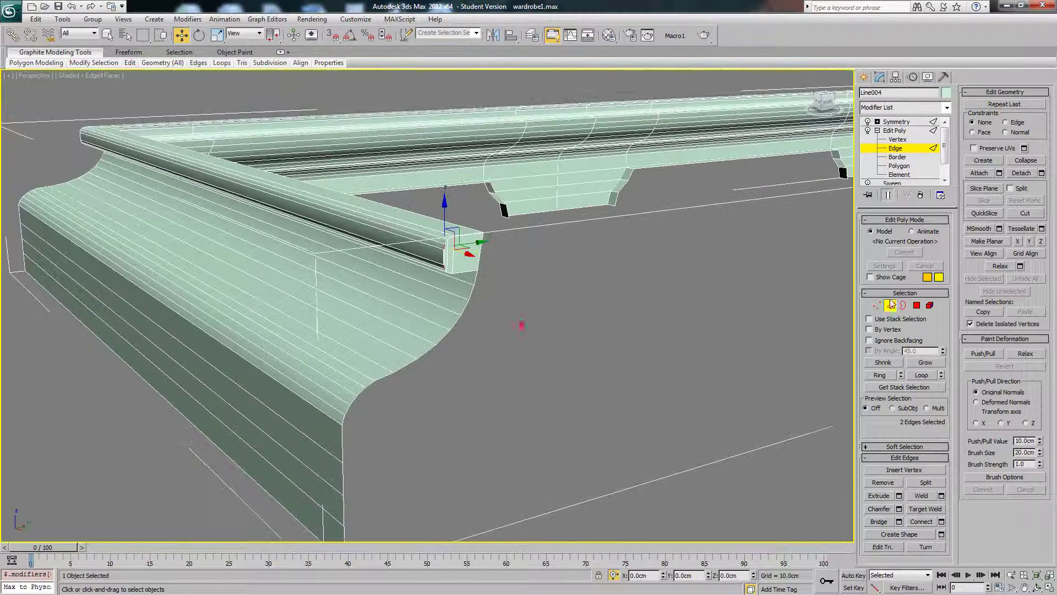
- Select the profile edges at the trim's open back end and extrude them along Y to close the back side
{"action": "left_click", "coordinate": [475, 278]}
{"action": "double_click", "coordinate": [459, 323]}
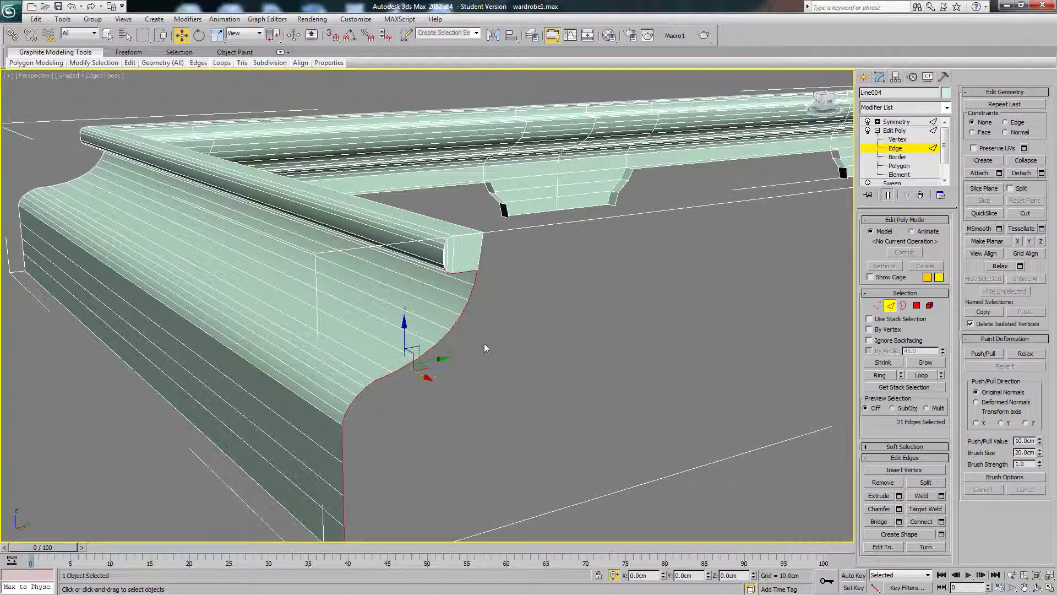
{"action": "left_click", "coordinate": [480, 257], "text": "ctrl"}
{"action": "middle_click_drag", "start_coordinate": [441, 282], "coordinate": [468, 309], "text": "alt"}
{"action": "scroll", "coordinate": [464, 314], "scroll_direction": "down", "scroll_amount": 4}
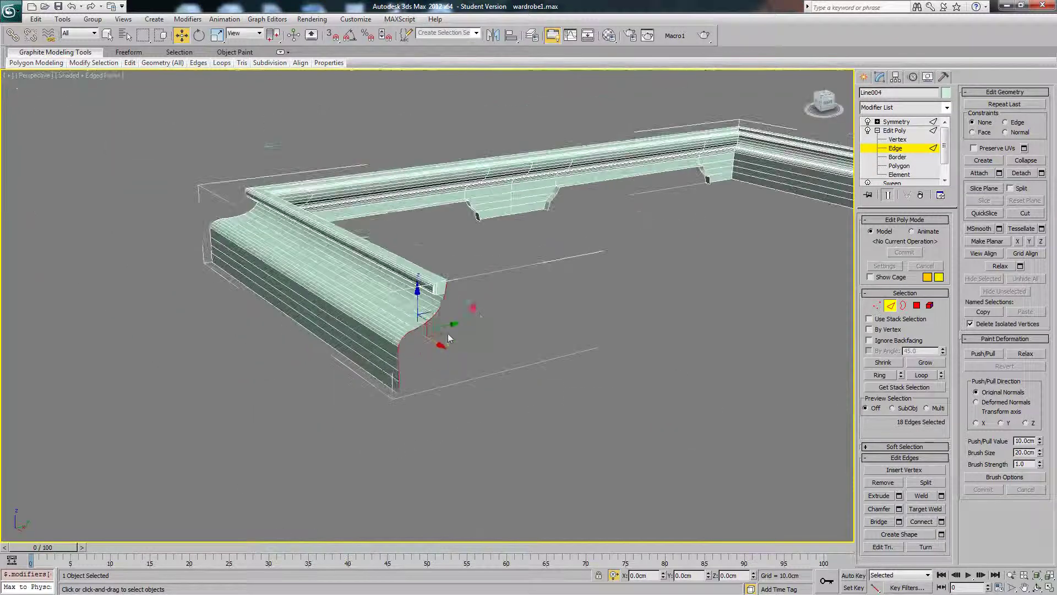
{"action": "left_click_drag", "start_coordinate": [446, 323], "coordinate": [772, 327], "text": "shift"}
{"action": "left_click", "coordinate": [760, 327]}
- Examine the new back side of the trim with and without edge lines and check its upper edge
{"action": "scroll", "coordinate": [696, 312], "scroll_direction": "down", "scroll_amount": 3}
{"action": "key", "text": "F4"}
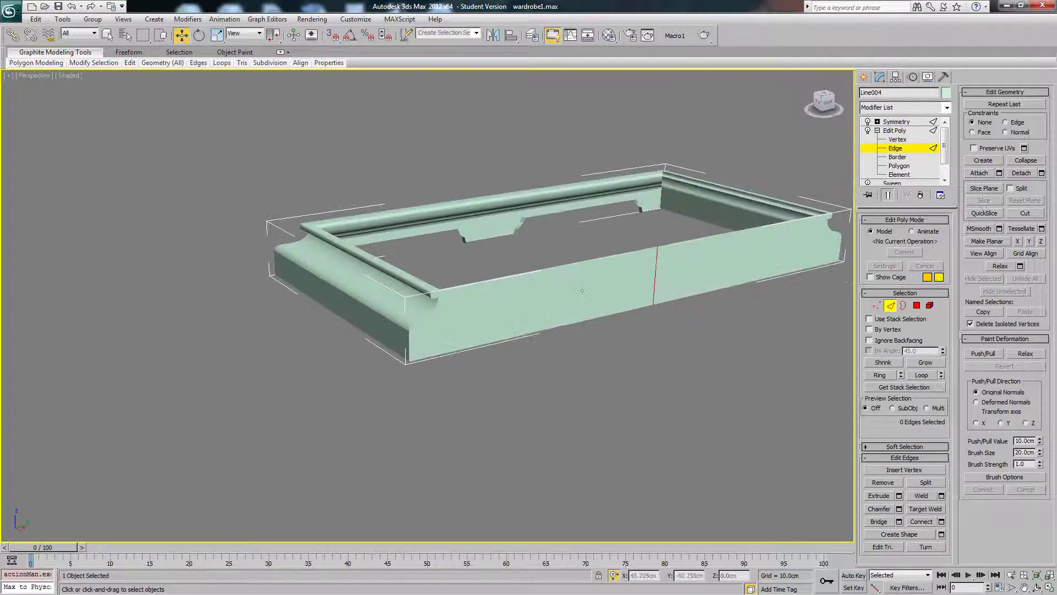
{"action": "middle_click_drag", "start_coordinate": [581, 290], "coordinate": [663, 312], "text": "alt"}
{"action": "mouse_move", "coordinate": [798, 221]}
{"action": "middle_mouse_down", "text": "alt"}
{"action": "mouse_move", "coordinate": [528, 281]}
{"action": "mouse_move", "coordinate": [585, 272]}
{"action": "middle_mouse_up", "text": "alt"}
{"action": "scroll", "coordinate": [585, 271], "scroll_direction": "up", "scroll_amount": 3}
{"action": "key", "text": "F4"}
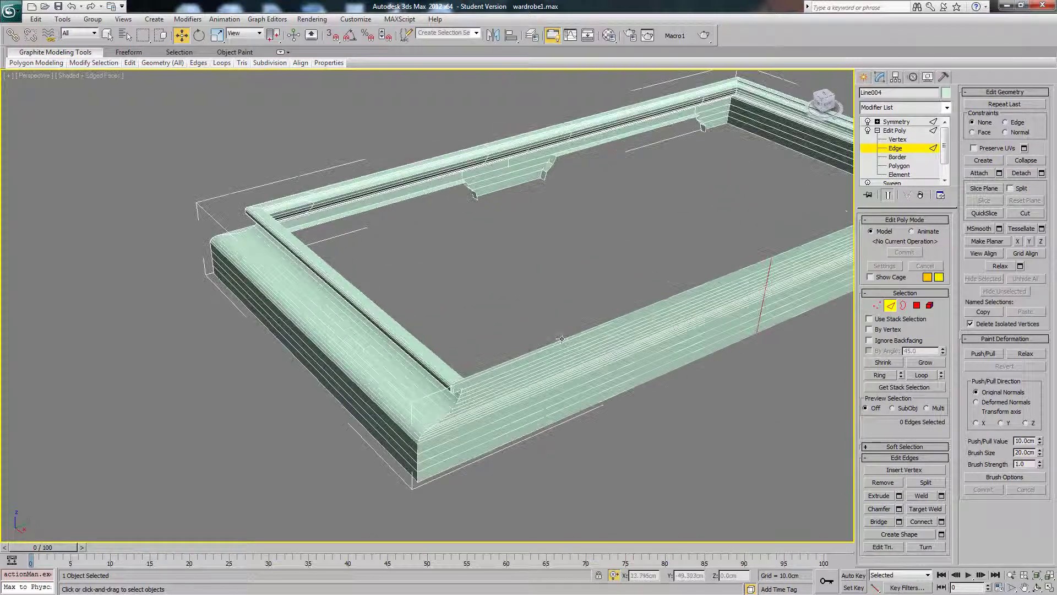
{"action": "left_click", "coordinate": [561, 338]}
{"action": "middle_click_drag", "start_coordinate": [707, 299], "coordinate": [647, 321]}
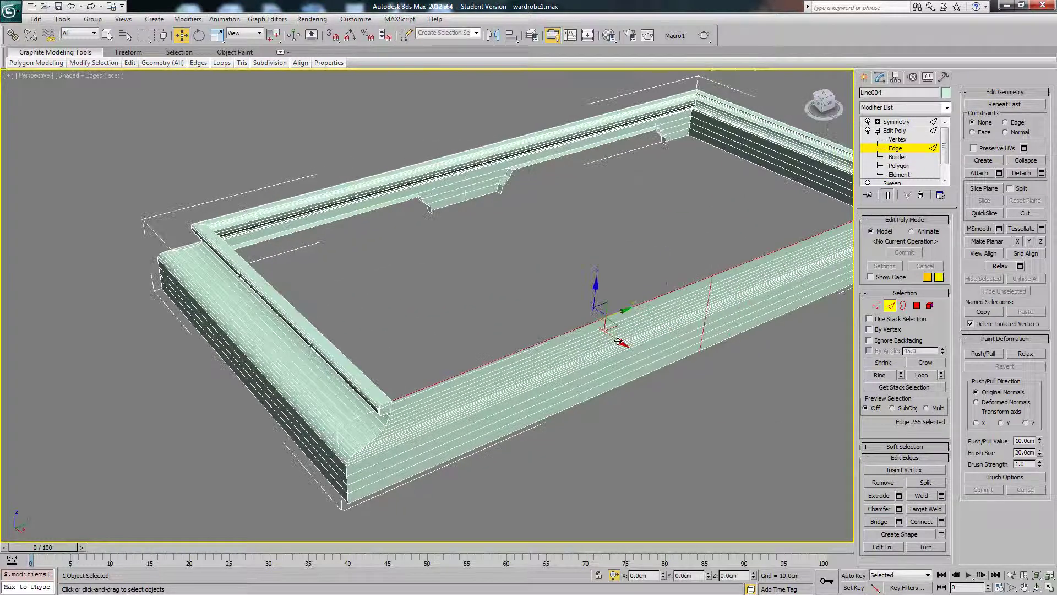
{"action": "left_click", "coordinate": [601, 329]}
- Leave edge editing, return to the Symmetry modifier in plain shading and unhide all objects
{"action": "left_click", "coordinate": [909, 133]}
{"action": "key", "text": "F4"}
{"action": "left_click", "coordinate": [897, 122]}
{"action": "scroll", "coordinate": [507, 237], "scroll_direction": "down", "scroll_amount": 4}
{"action": "mouse_move", "coordinate": [507, 237]}
{"action": "middle_mouse_down", "text": "alt"}
{"action": "mouse_move", "coordinate": [553, 268]}
{"action": "mouse_move", "coordinate": [677, 219]}
{"action": "mouse_move", "coordinate": [637, 217]}
{"action": "mouse_move", "coordinate": [637, 326]}
{"action": "mouse_move", "coordinate": [564, 270]}
{"action": "mouse_move", "coordinate": [573, 290]}
{"action": "mouse_move", "coordinate": [597, 229]}
{"action": "mouse_move", "coordinate": [642, 299]}
{"action": "middle_mouse_up", "text": "alt"}
{"action": "right_click", "coordinate": [677, 219]}
{"action": "left_click", "coordinate": [705, 196]}
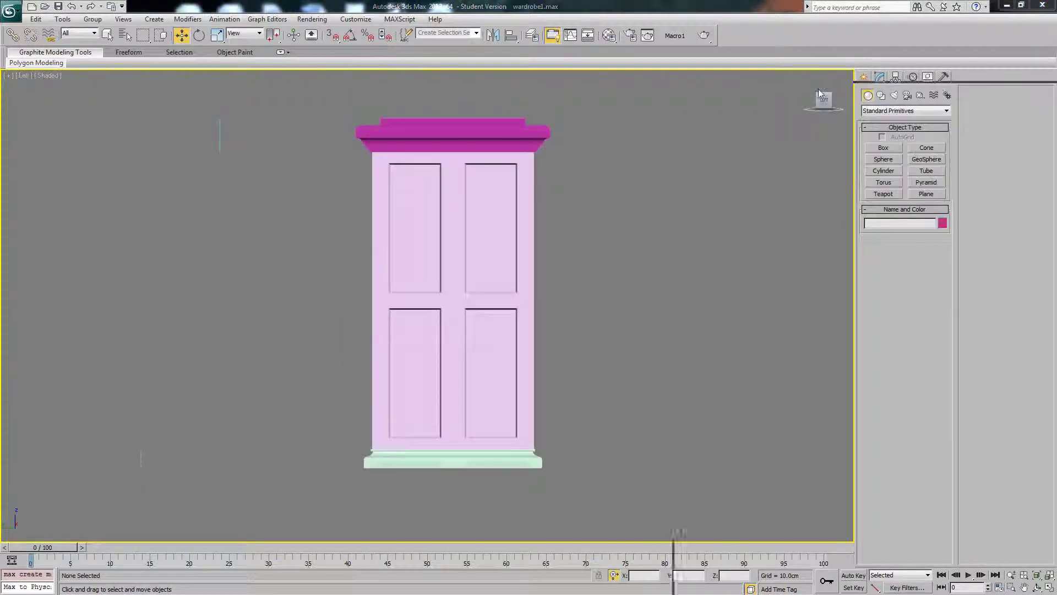
- Bring the antique furniture page in the browser into view and examine the close-up photo of the door handles
{"action": "left_click_drag", "start_coordinate": [819, 93], "coordinate": [743, 73]}
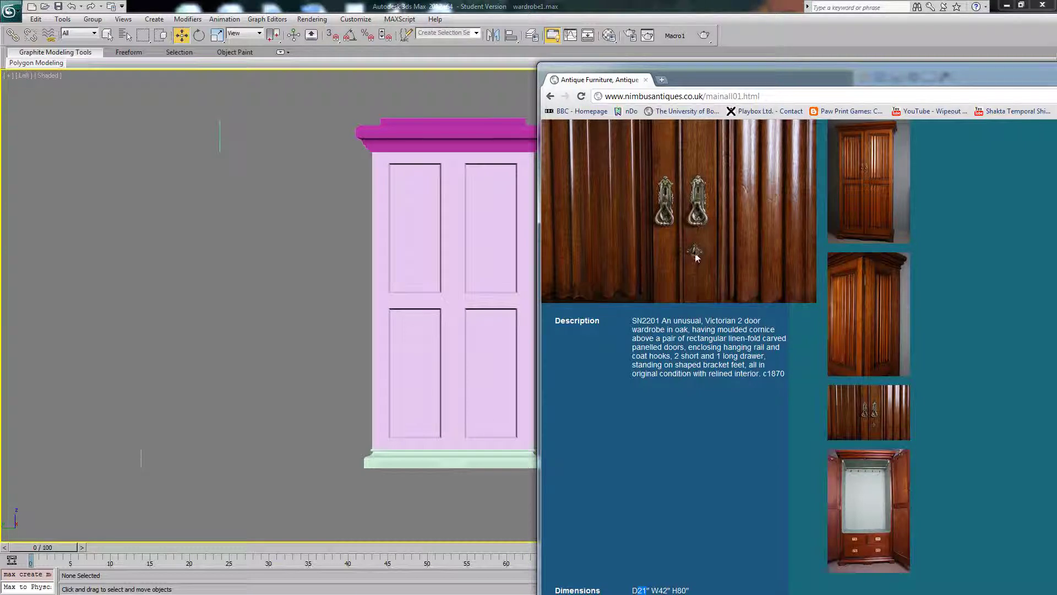
{"action": "left_click_drag", "start_coordinate": [716, 72], "coordinate": [699, 75]}
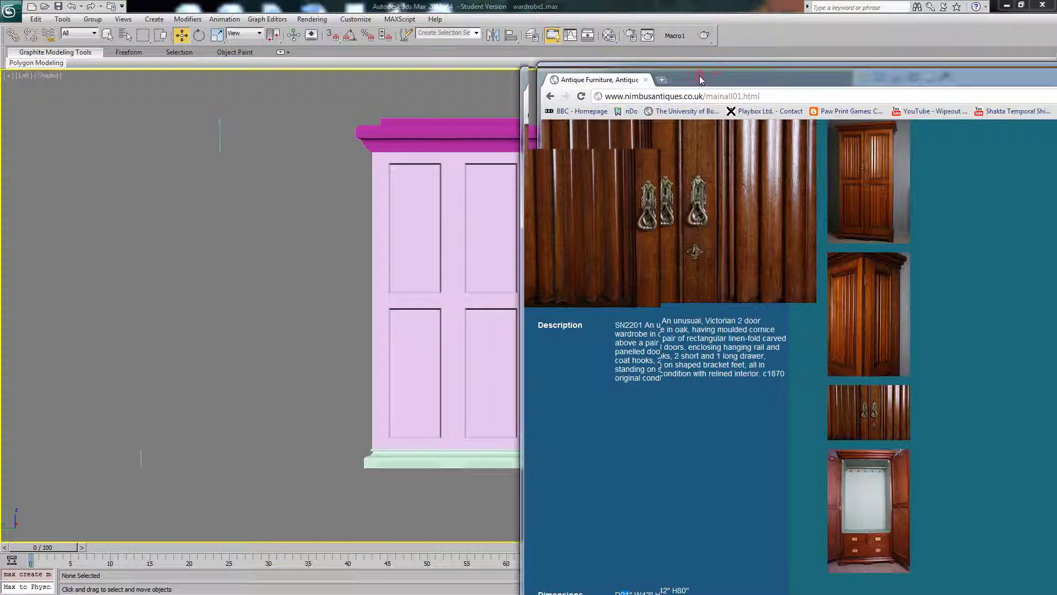
{"action": "left_click", "coordinate": [520, 241]}
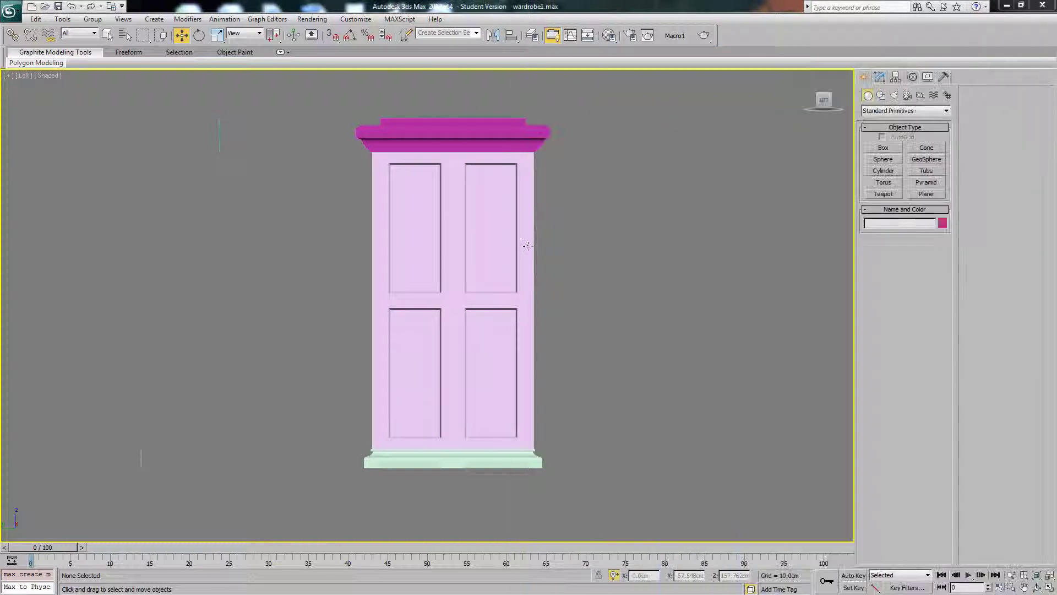
- Start a Line spline over the wardrobe's door panels in the Left view, shown in wireframe
{"action": "scroll", "coordinate": [528, 240], "scroll_direction": "up", "scroll_amount": 5}
{"action": "key", "text": "F4"}
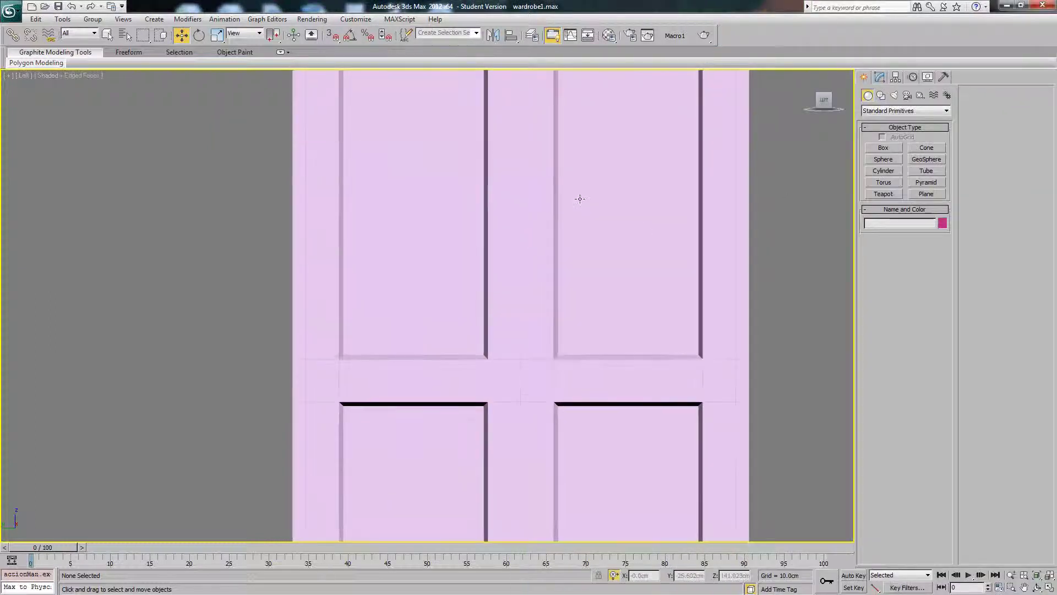
{"action": "left_click", "coordinate": [882, 96]}
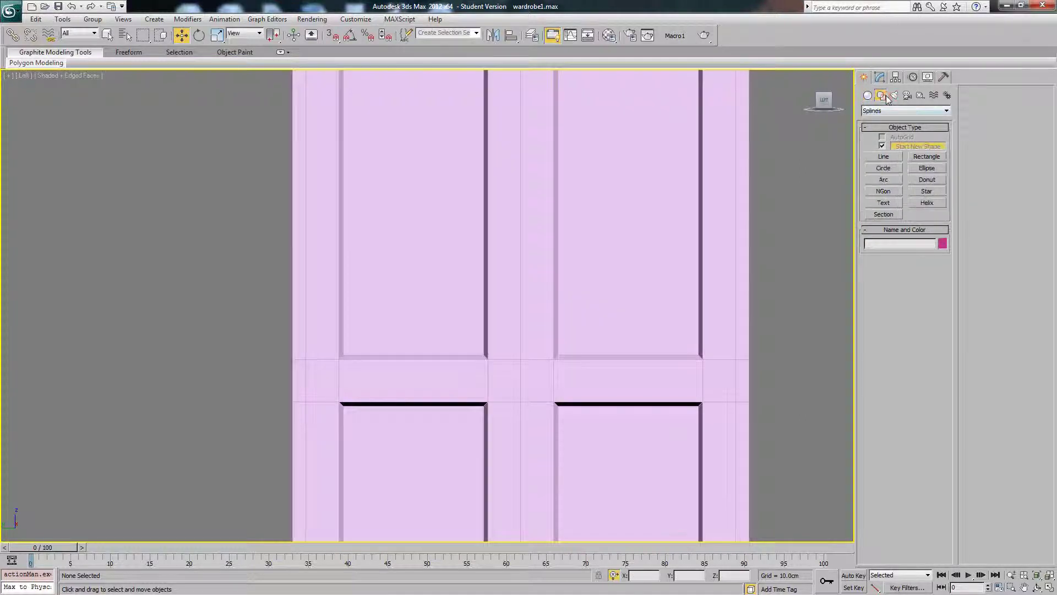
{"action": "left_click", "coordinate": [884, 160]}
{"action": "scroll", "coordinate": [555, 249], "scroll_direction": "up", "scroll_amount": 1}
{"action": "middle_click_drag", "start_coordinate": [561, 247], "coordinate": [541, 251]}
{"action": "scroll", "coordinate": [552, 248], "scroll_direction": "down", "scroll_amount": 2}
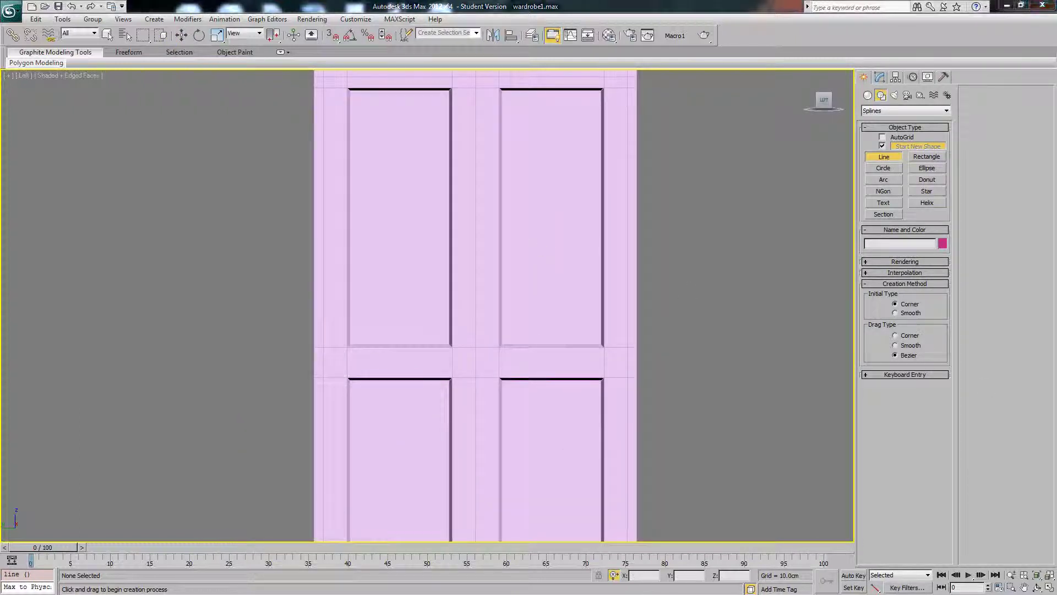
{"action": "mouse_move", "coordinate": [1056, 104]}
{"action": "left_mouse_down"}
{"action": "mouse_move", "coordinate": [774, 112]}
{"action": "mouse_move", "coordinate": [1056, 114]}
{"action": "left_mouse_up"}
{"action": "scroll", "coordinate": [483, 272], "scroll_direction": "up", "scroll_amount": 2}
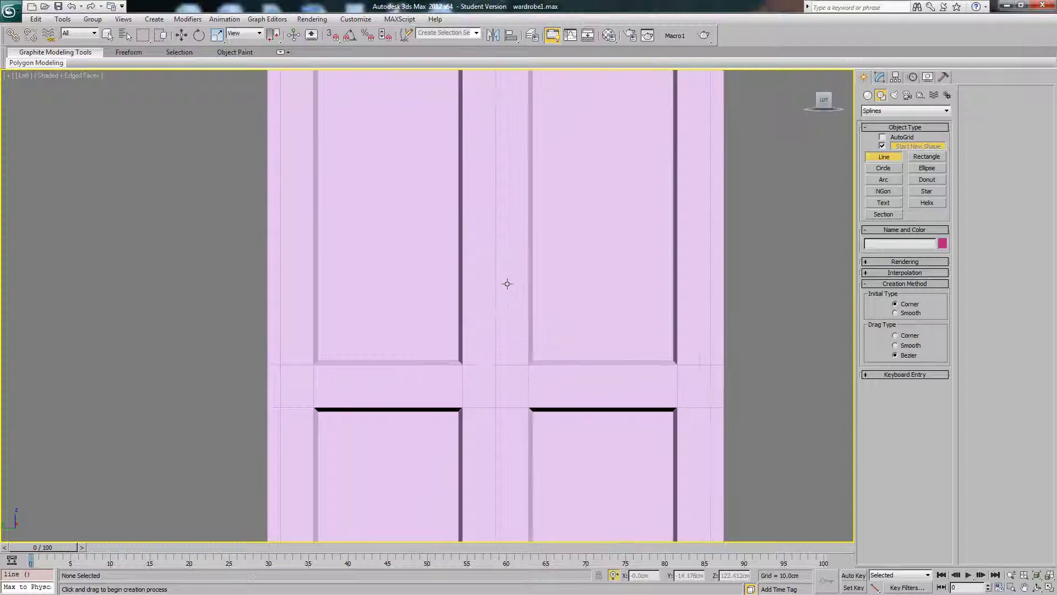
{"action": "key", "text": "F3"}
{"action": "left_click", "coordinate": [507, 283]}
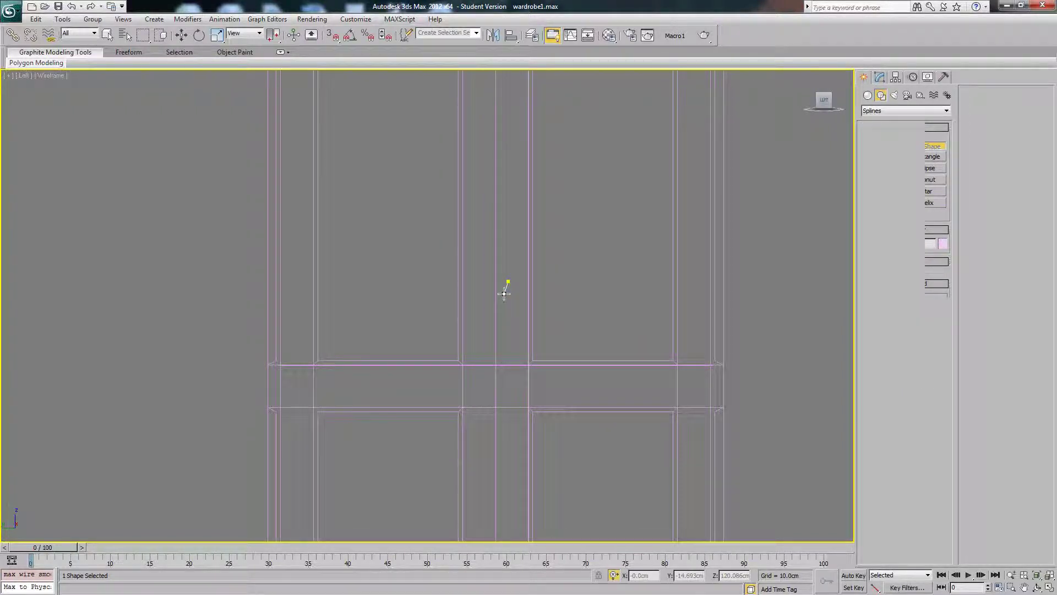
{"action": "right_click", "coordinate": [503, 294]}
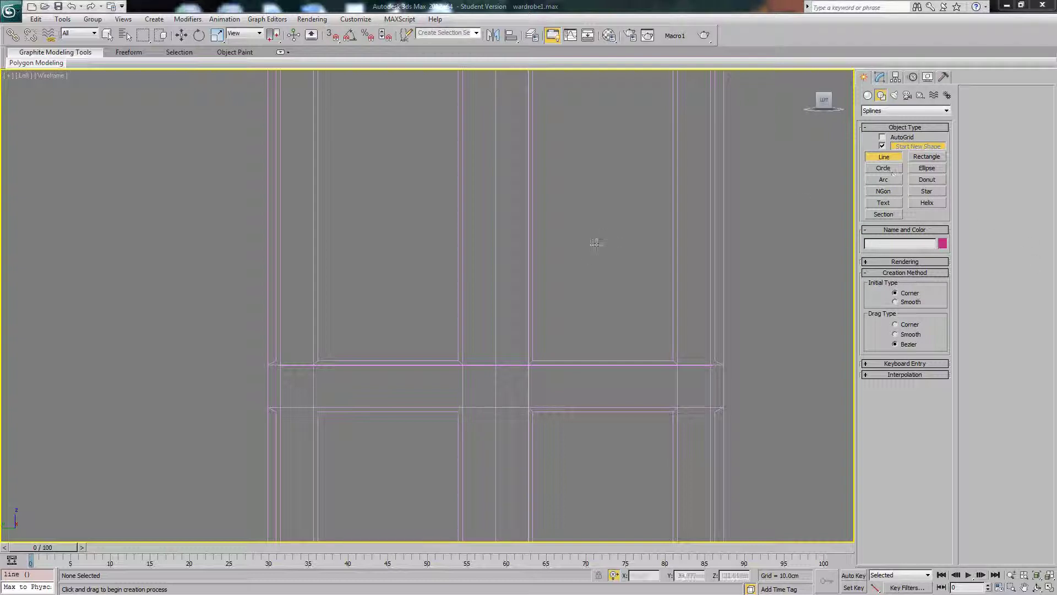
{"action": "middle_click_drag", "start_coordinate": [569, 278], "coordinate": [579, 262]}
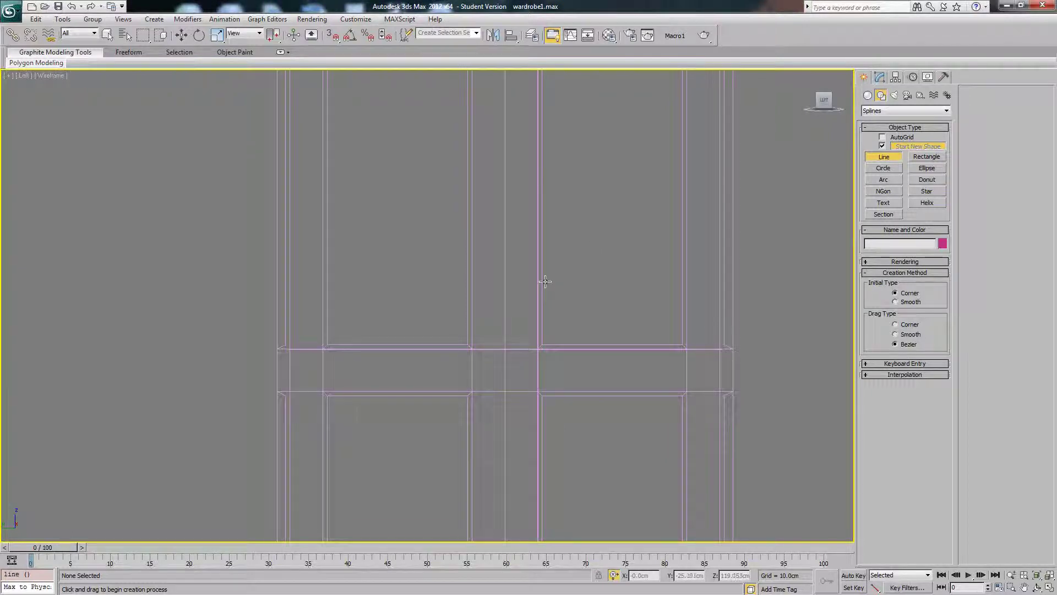
- Draw a five-point Line spline of half the door handle's outline on the stile between the upper door panels
{"action": "scroll", "coordinate": [510, 273], "scroll_direction": "up", "scroll_amount": 4}
{"action": "left_click", "coordinate": [579, 250]}
{"action": "left_click", "coordinate": [580, 255]}
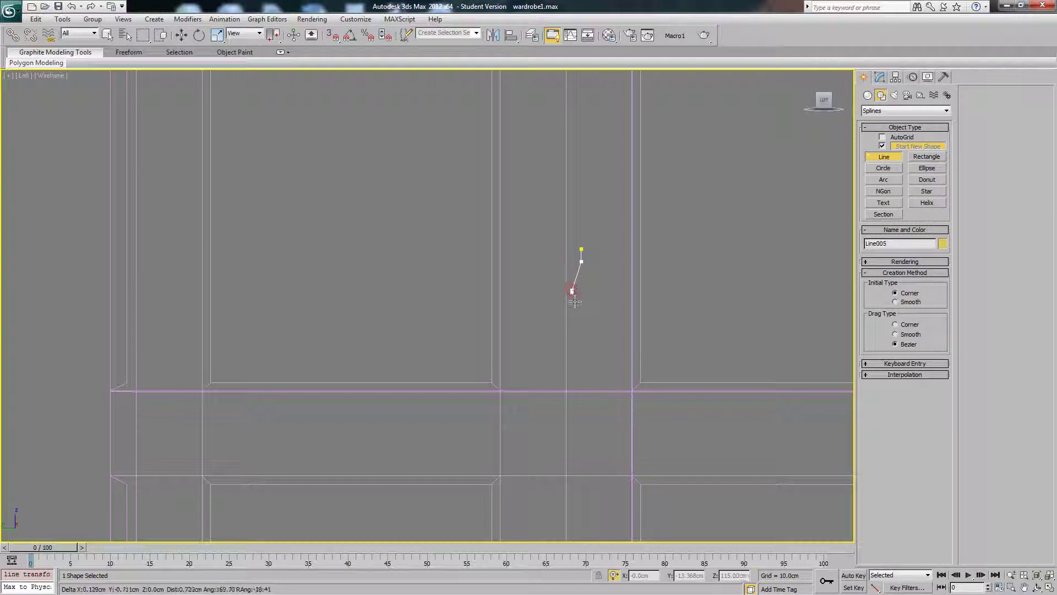
{"action": "left_click", "coordinate": [572, 290]}
{"action": "left_click", "coordinate": [580, 303]}
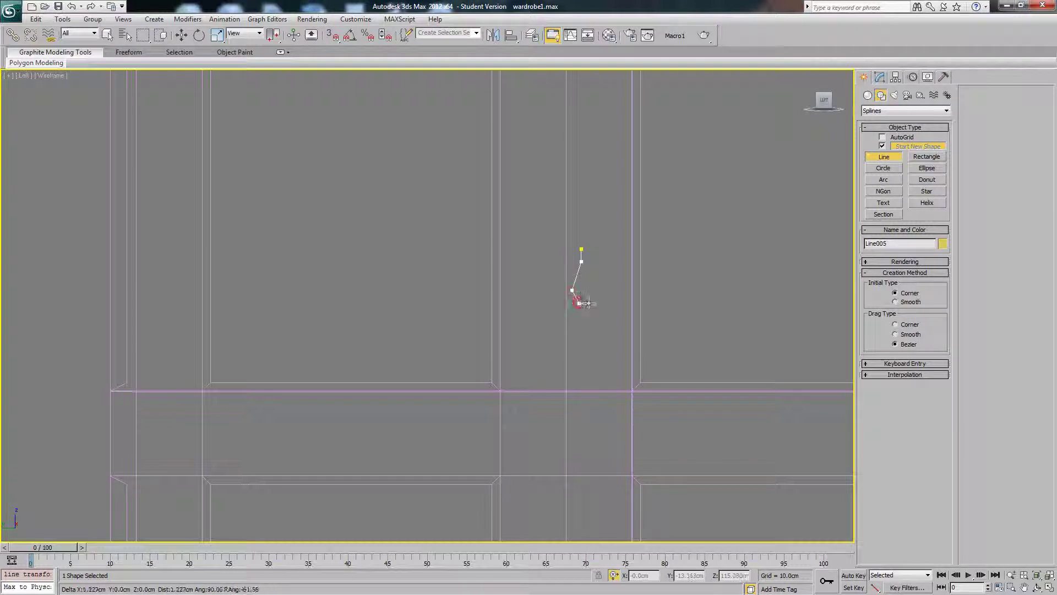
{"action": "right_click", "coordinate": [626, 282]}
- At vertex level, make the outline's widest side vertex smooth and nudge it slightly outward and down
{"action": "key", "text": "w"}
{"action": "scroll", "coordinate": [636, 283], "scroll_direction": "up", "scroll_amount": 5}
{"action": "mouse_move", "coordinate": [584, 281]}
{"action": "middle_mouse_down"}
{"action": "mouse_move", "coordinate": [645, 280]}
{"action": "mouse_move", "coordinate": [603, 276]}
{"action": "middle_mouse_up"}
{"action": "left_click", "coordinate": [881, 79]}
{"action": "left_click", "coordinate": [866, 122]}
{"action": "left_click", "coordinate": [886, 131]}
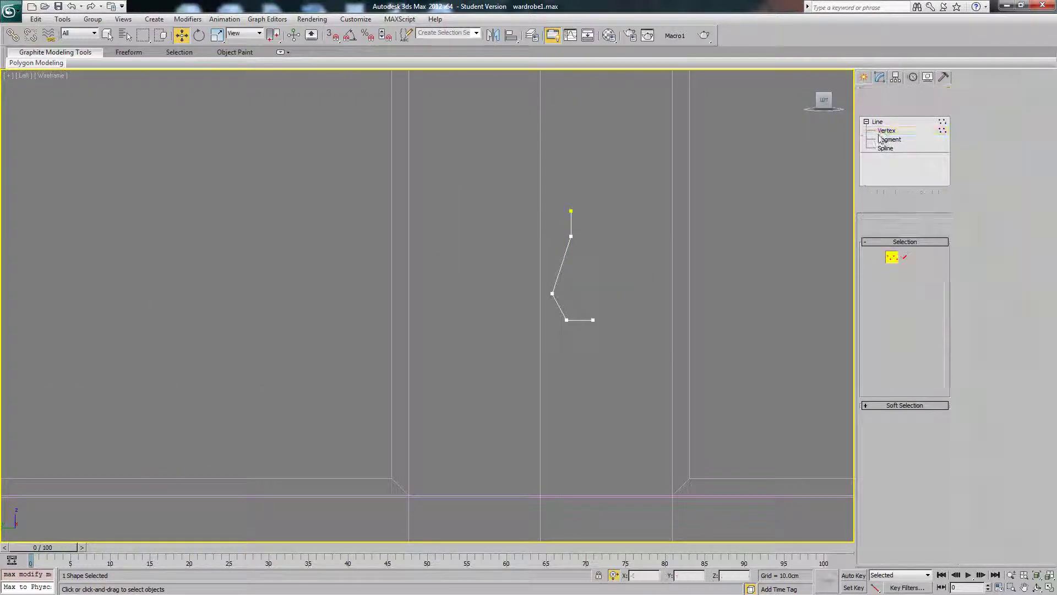
{"action": "left_click", "coordinate": [553, 293]}
{"action": "right_click", "coordinate": [552, 293]}
{"action": "left_click", "coordinate": [531, 235]}
{"action": "left_click_drag", "start_coordinate": [572, 289], "coordinate": [568, 286]}
{"action": "left_click", "coordinate": [590, 270]}
{"action": "left_click_drag", "start_coordinate": [581, 249], "coordinate": [559, 227]}
- Convert the vertex just below the upper end to Bezier and align its handles vertically
{"action": "right_click", "coordinate": [570, 235]}
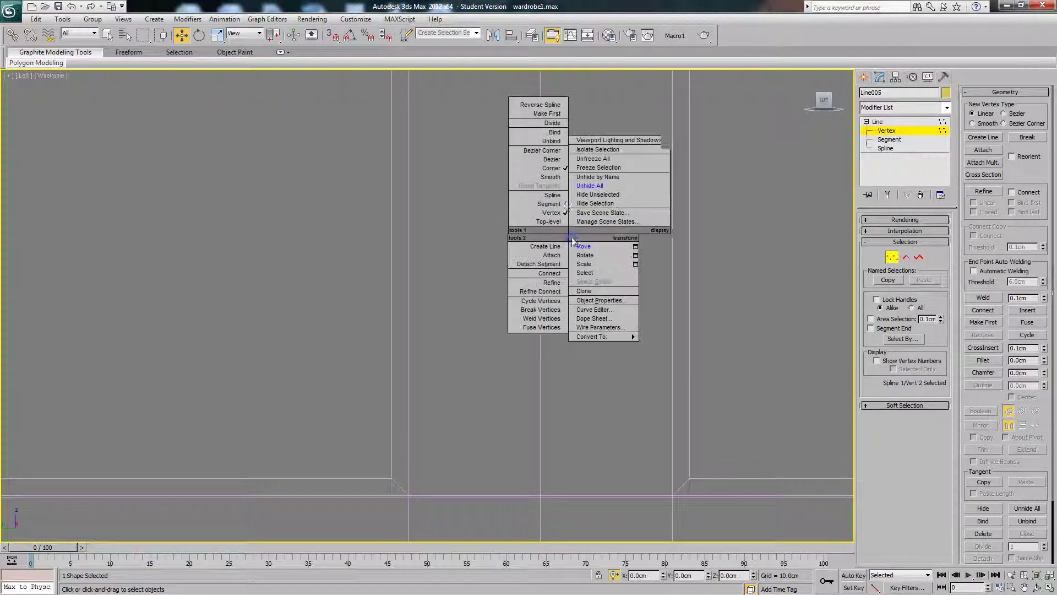
{"action": "left_click", "coordinate": [556, 166]}
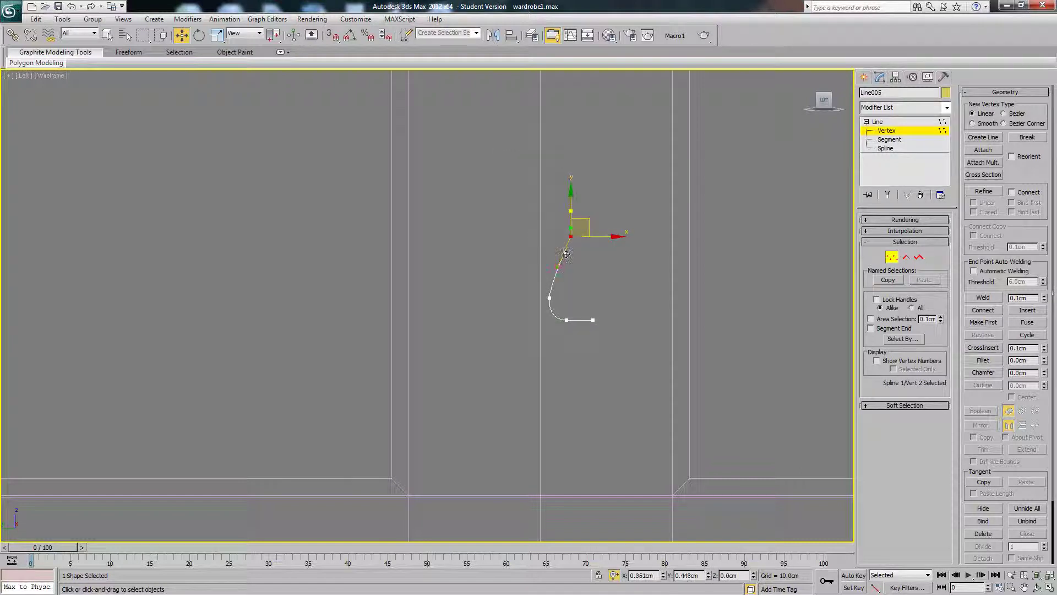
{"action": "left_click", "coordinate": [560, 289]}
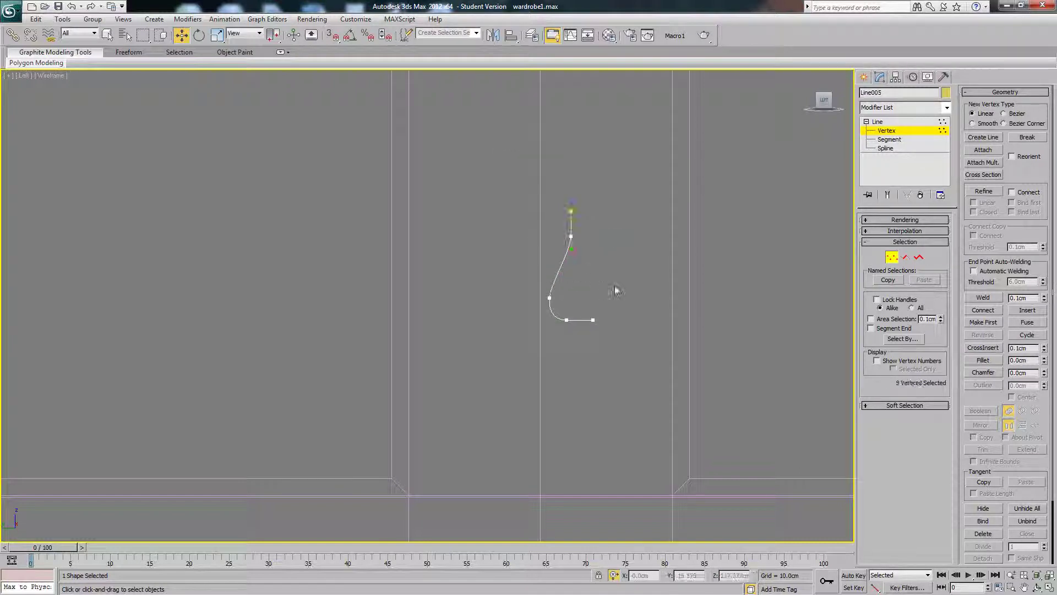
- Lower the outline's bottom end vertex slightly and make the vertex next to it smooth to round the base
{"action": "left_click", "coordinate": [568, 320]}
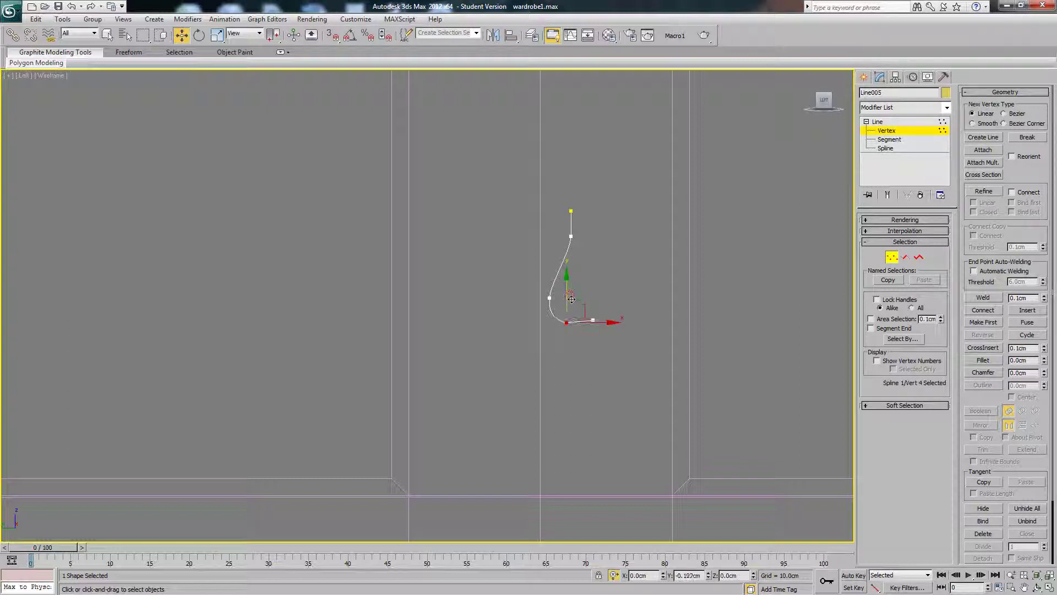
{"action": "left_click", "coordinate": [592, 321]}
{"action": "left_click_drag", "start_coordinate": [593, 296], "coordinate": [594, 302]}
{"action": "left_click", "coordinate": [566, 322]}
{"action": "right_click", "coordinate": [567, 322]}
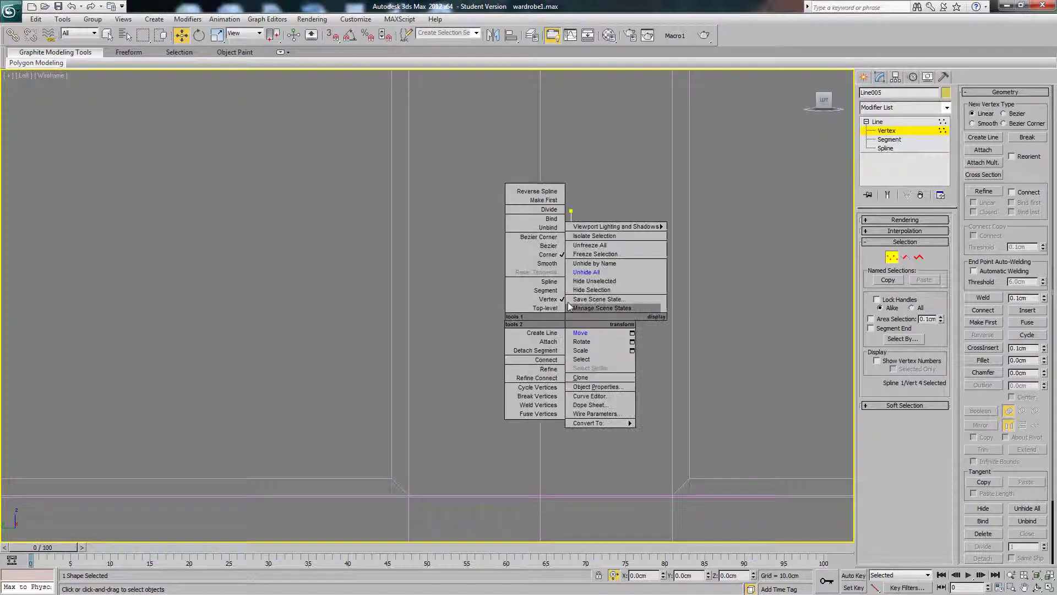
{"action": "left_click", "coordinate": [556, 264]}
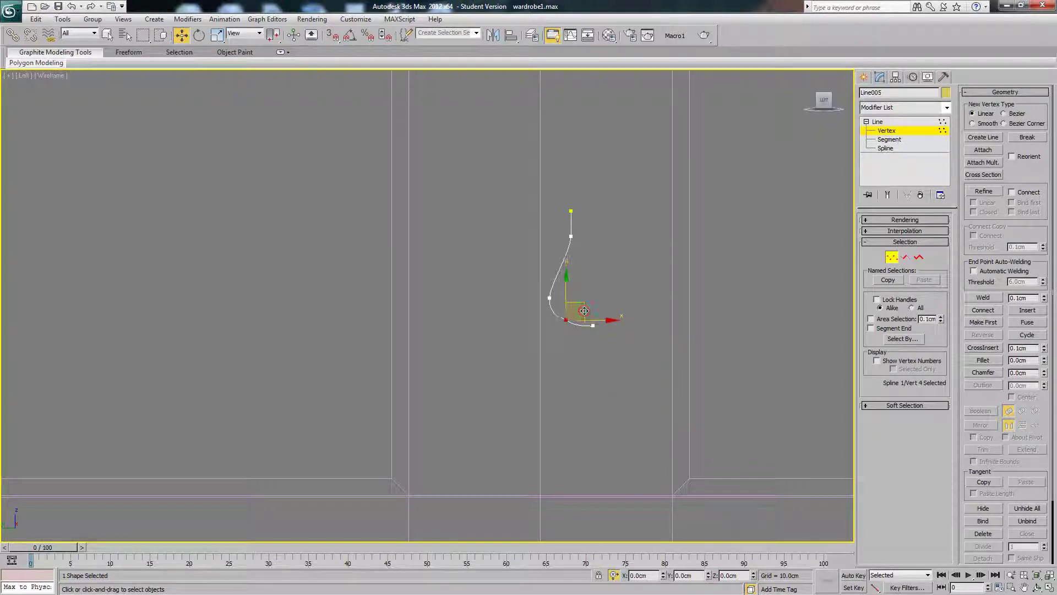
{"action": "left_click", "coordinate": [607, 304]}
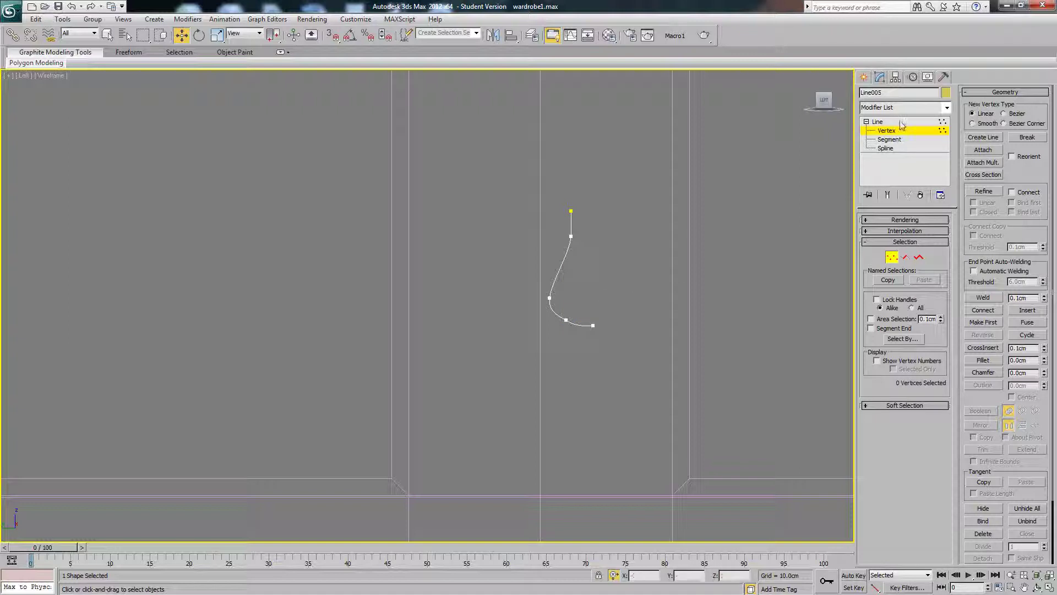
- Mirror the spline horizontally as a copy and move it sideways until the two bottom ends meet
{"action": "left_click", "coordinate": [883, 148]}
{"action": "left_click_drag", "start_coordinate": [545, 203], "coordinate": [596, 304]}
{"action": "left_click", "coordinate": [984, 437]}
{"action": "left_click", "coordinate": [989, 427]}
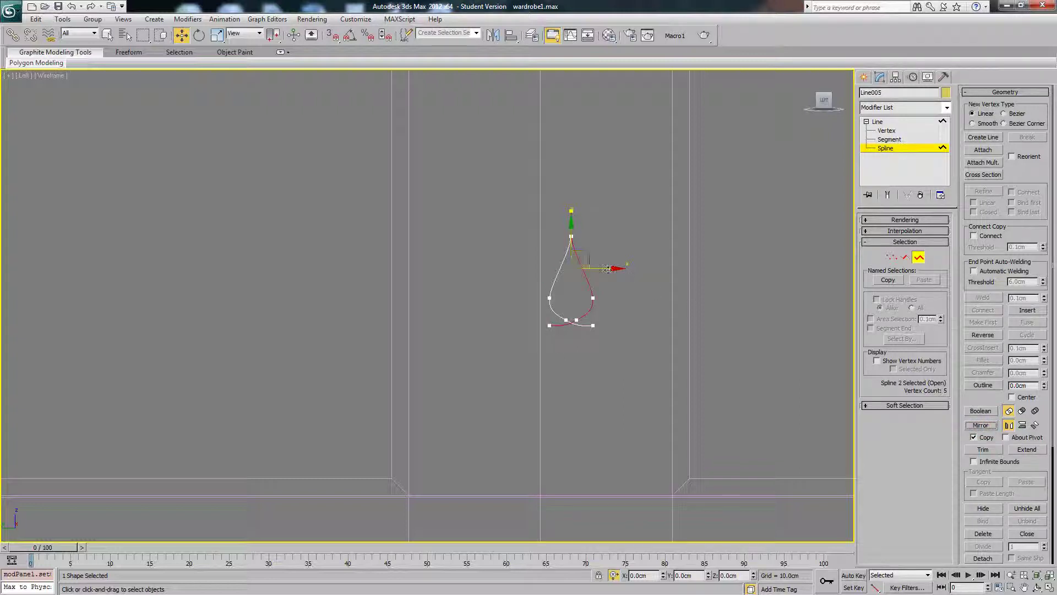
{"action": "left_click_drag", "start_coordinate": [607, 268], "coordinate": [651, 269]}
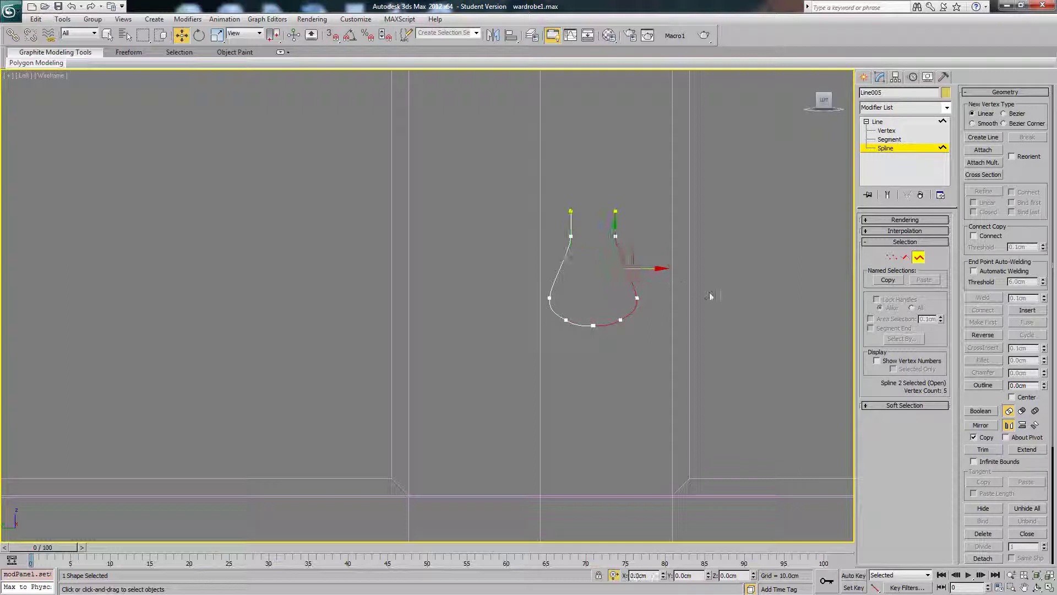
- Weld the overlapping end vertices at the bottom with a 0.1 cm threshold so both halves form one spline
{"action": "left_click", "coordinate": [892, 257]}
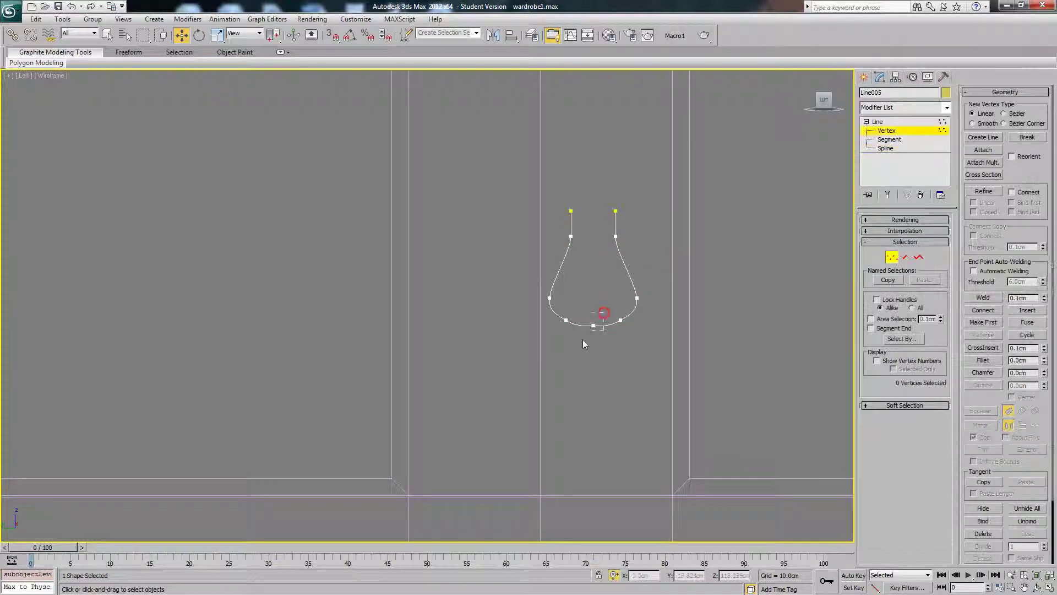
{"action": "left_click_drag", "start_coordinate": [604, 312], "coordinate": [582, 339]}
{"action": "left_click", "coordinate": [984, 298]}
{"action": "left_click", "coordinate": [696, 304]}
{"action": "key", "text": "ctrl+z"}
{"action": "key", "text": "ctrl+z"}
{"action": "left_click_drag", "start_coordinate": [586, 347], "coordinate": [603, 312]}
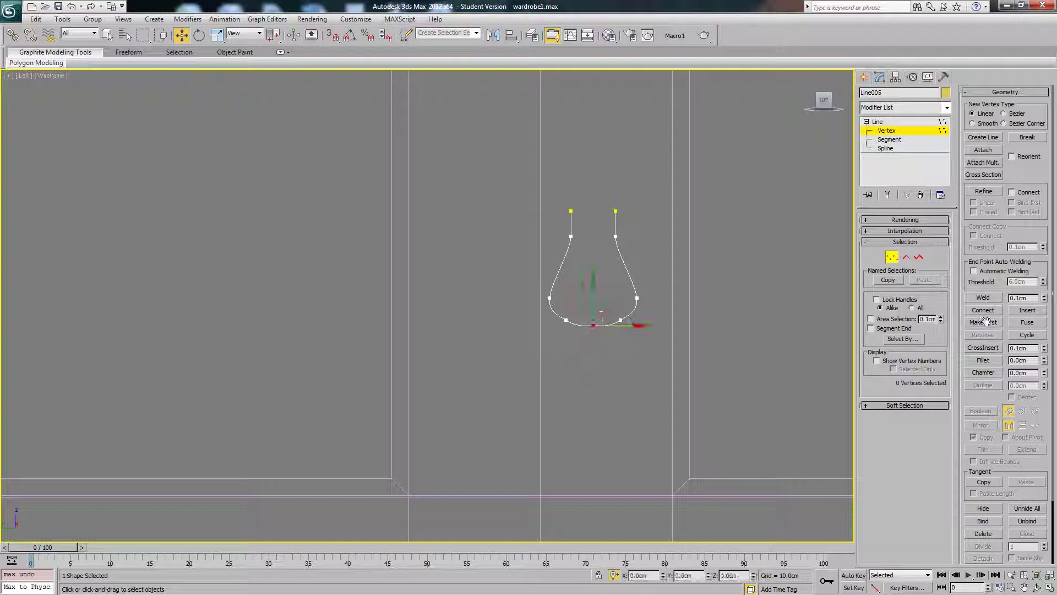
{"action": "left_click", "coordinate": [983, 297]}
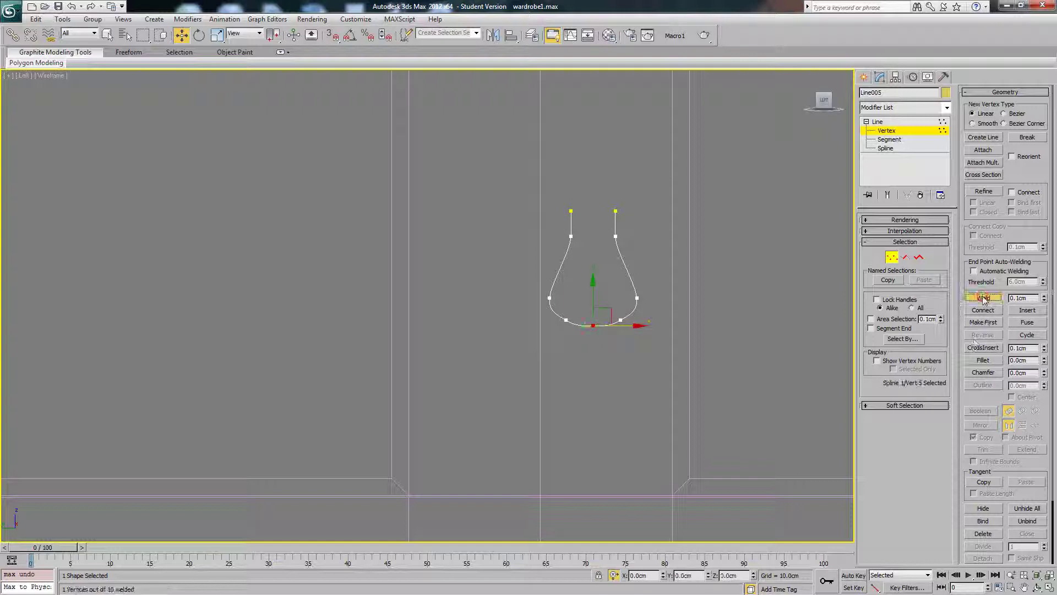
{"action": "left_click", "coordinate": [612, 259]}
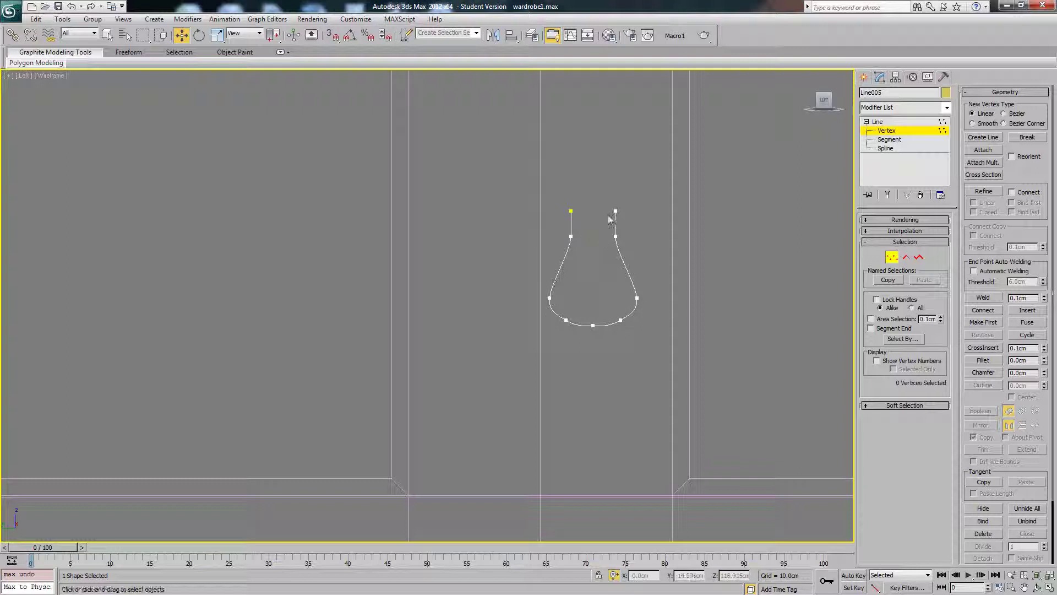
{"action": "left_click", "coordinate": [886, 148]}
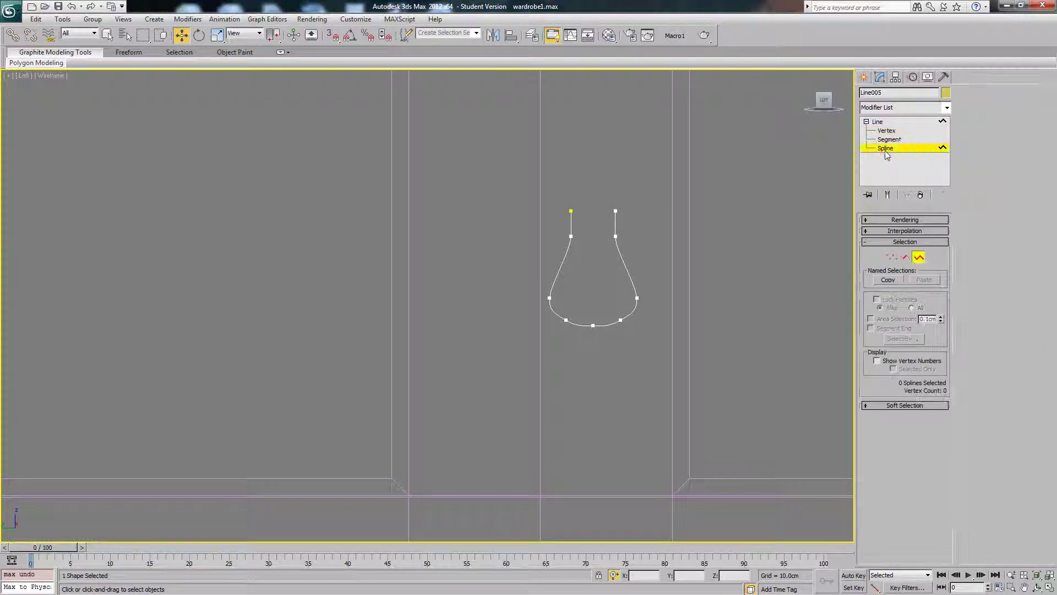
{"action": "left_click", "coordinate": [619, 264]}
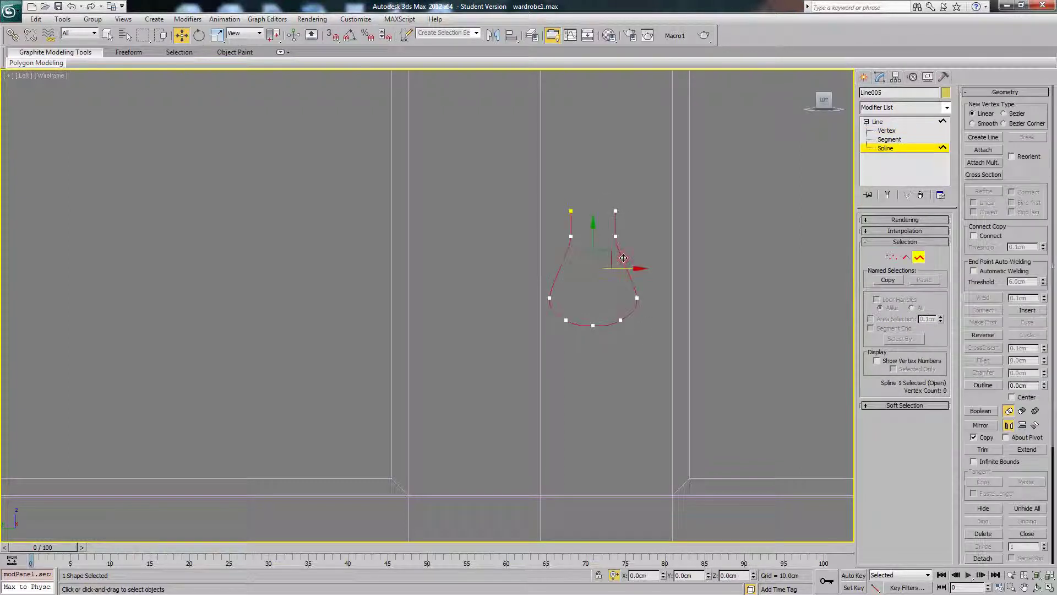
{"action": "left_click", "coordinate": [903, 122]}
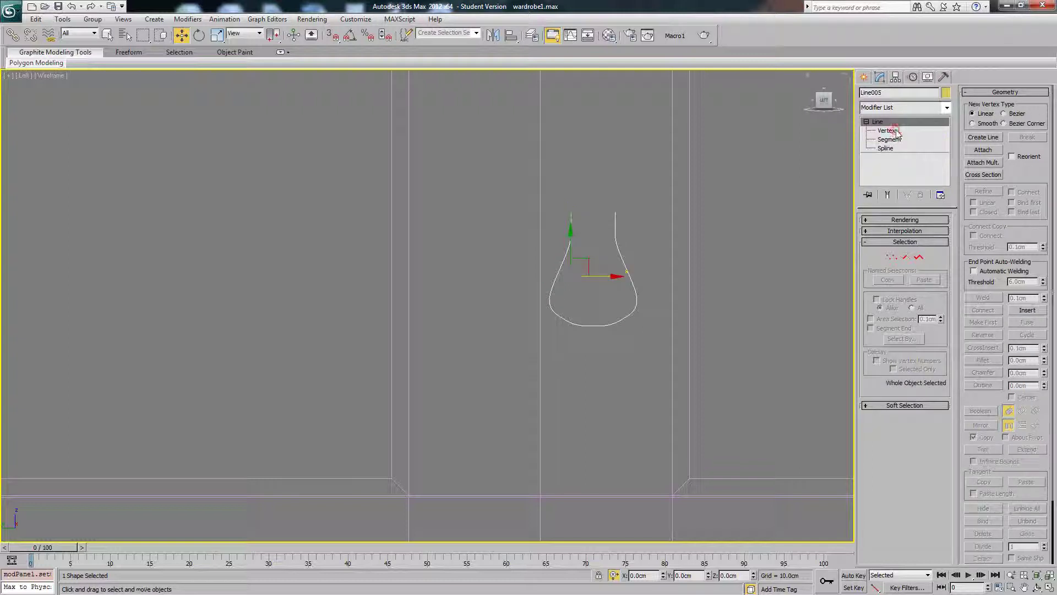
- Scale the four upper neck vertices closer together horizontally and leave vertex editing
{"action": "left_click", "coordinate": [893, 130]}
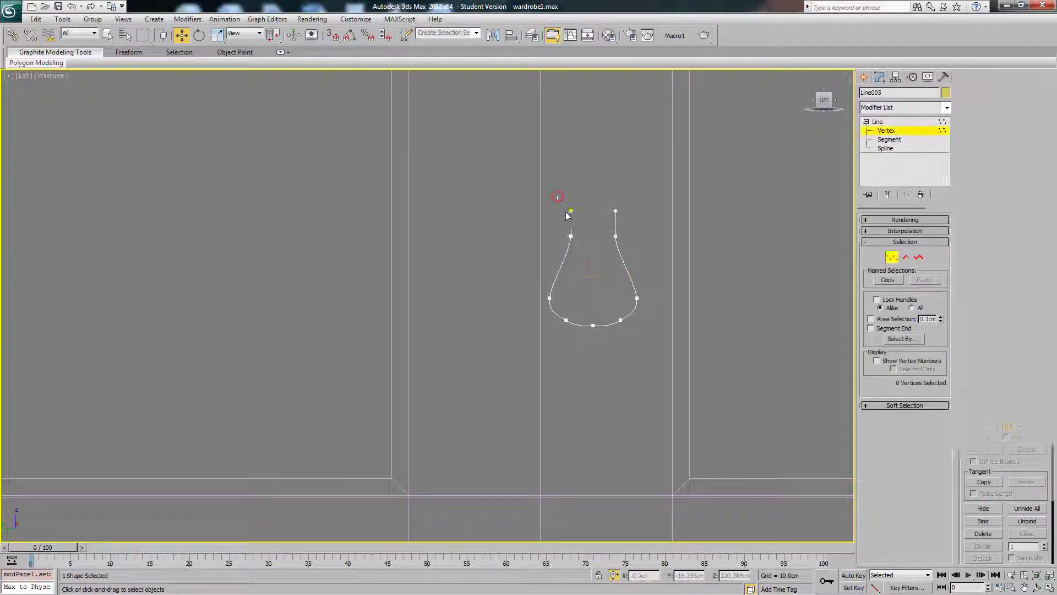
{"action": "left_click_drag", "start_coordinate": [618, 262], "coordinate": [619, 263]}
{"action": "key", "text": "r"}
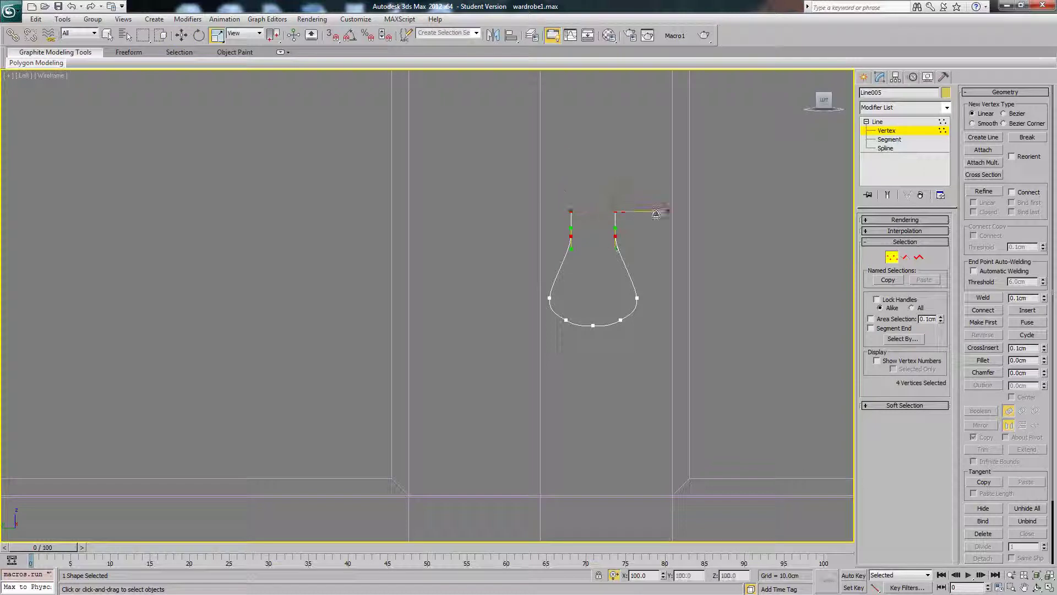
{"action": "left_click_drag", "start_coordinate": [274, 48], "coordinate": [274, 66]}
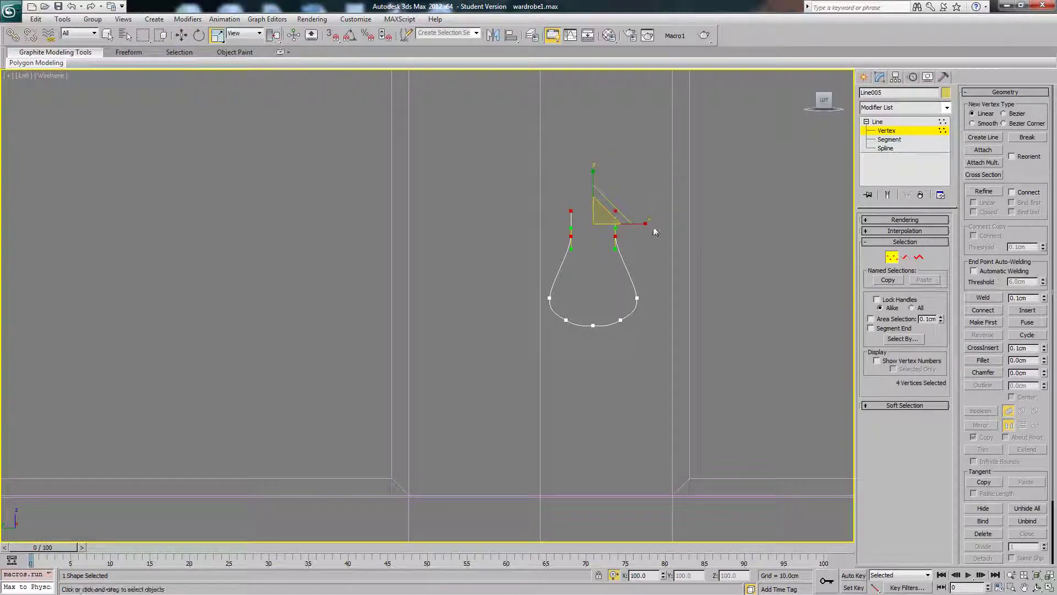
{"action": "left_click", "coordinate": [631, 232]}
{"action": "key", "text": "ctrl+z"}
{"action": "left_click_drag", "start_coordinate": [639, 227], "coordinate": [627, 230]}
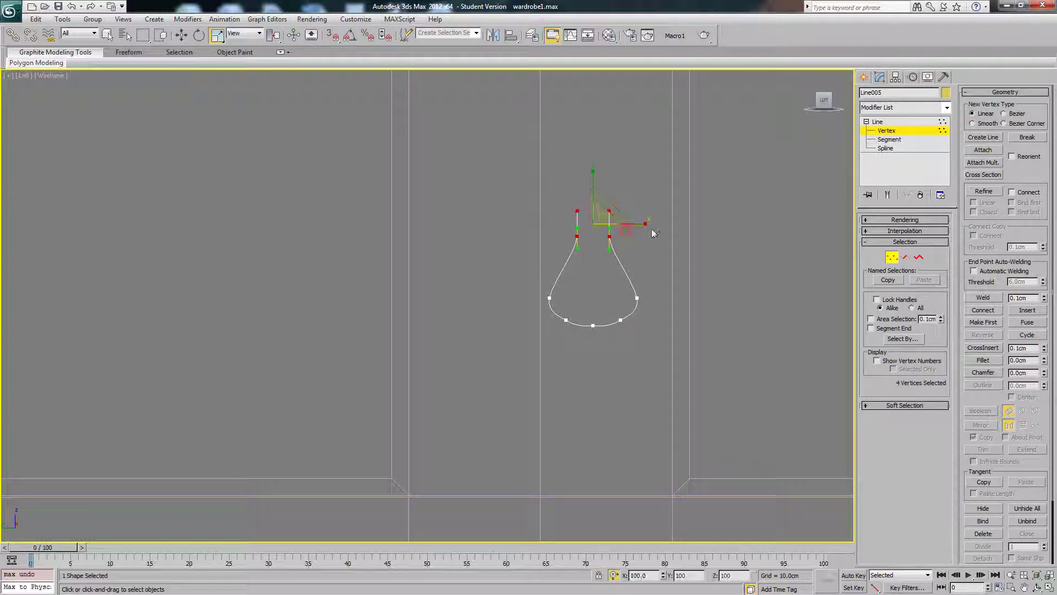
{"action": "left_click", "coordinate": [891, 257]}
{"action": "scroll", "coordinate": [705, 261], "scroll_direction": "down", "scroll_amount": 6}
{"action": "scroll", "coordinate": [716, 264], "scroll_direction": "up", "scroll_amount": 3}
{"action": "key", "text": "w"}
{"action": "scroll", "coordinate": [651, 264], "scroll_direction": "down", "scroll_amount": 3}
{"action": "scroll", "coordinate": [576, 259], "scroll_direction": "up", "scroll_amount": 3}
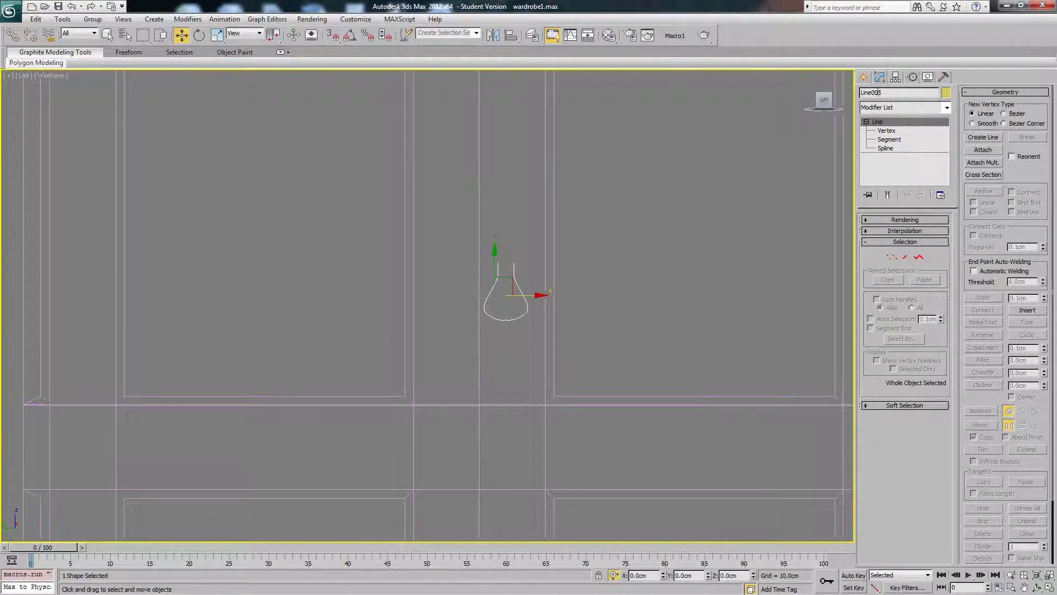
{"action": "left_click", "coordinate": [864, 76]}
{"action": "left_click", "coordinate": [881, 95]}
{"action": "left_click", "coordinate": [883, 166]}
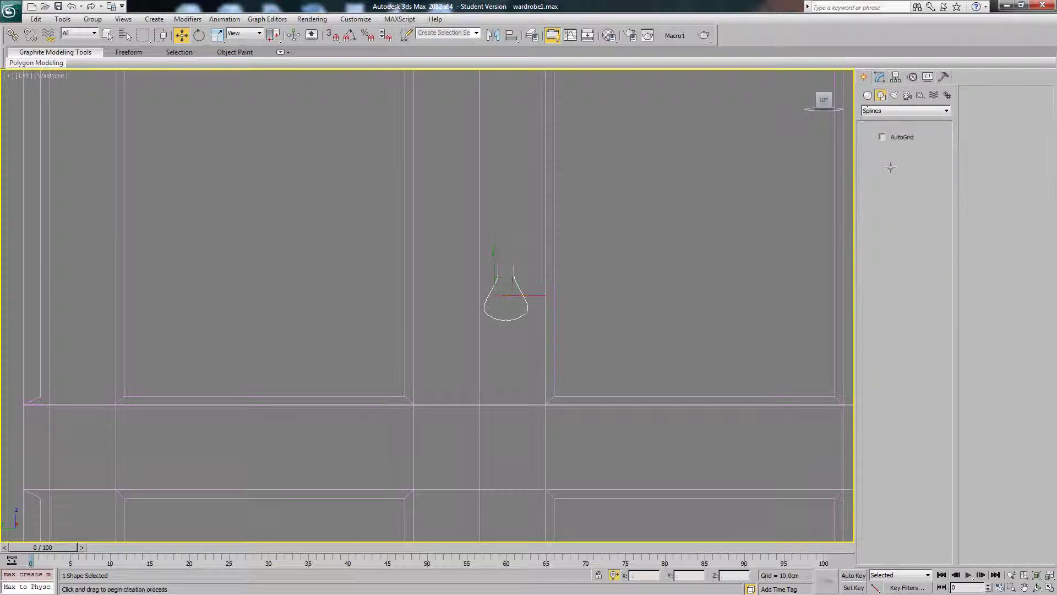
{"action": "left_click", "coordinate": [881, 77]}
{"action": "right_click", "coordinate": [644, 223]}
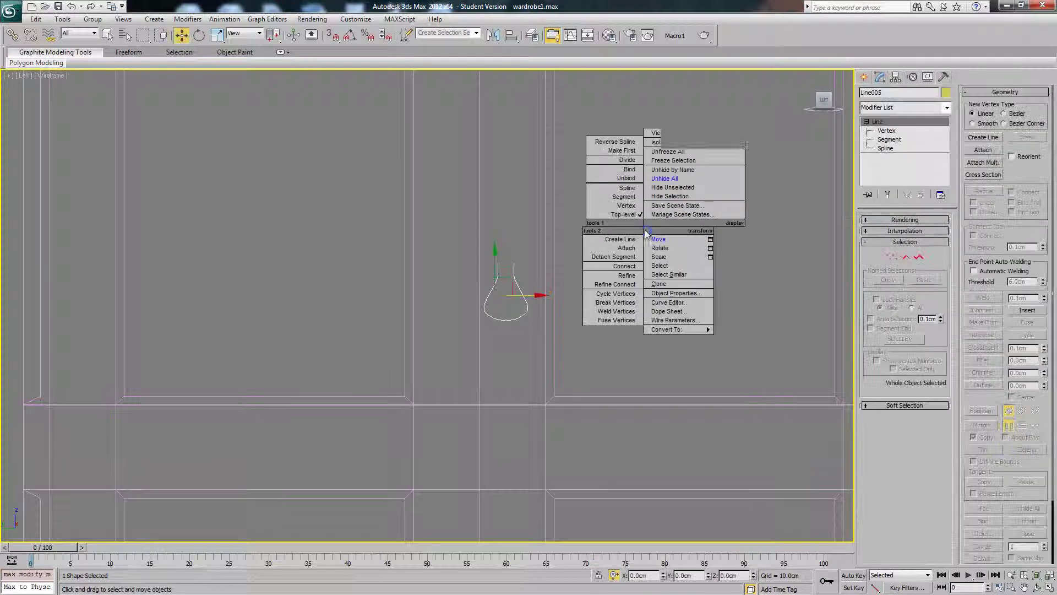
{"action": "left_click", "coordinate": [603, 229]}
- Add a Sweep modifier to the handle spline
{"action": "scroll", "coordinate": [580, 241], "scroll_direction": "down", "scroll_amount": 3}
{"action": "scroll", "coordinate": [580, 240], "scroll_direction": "up", "scroll_amount": 2}
{"action": "left_click", "coordinate": [930, 108]}
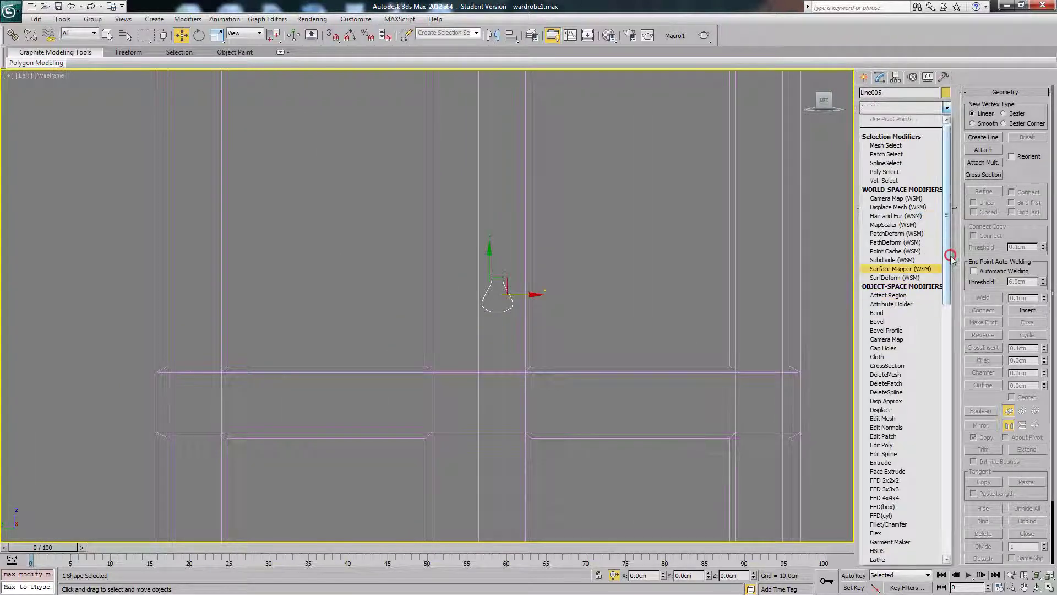
{"action": "scroll", "coordinate": [905, 435], "scroll_direction": "down", "scroll_amount": 17}
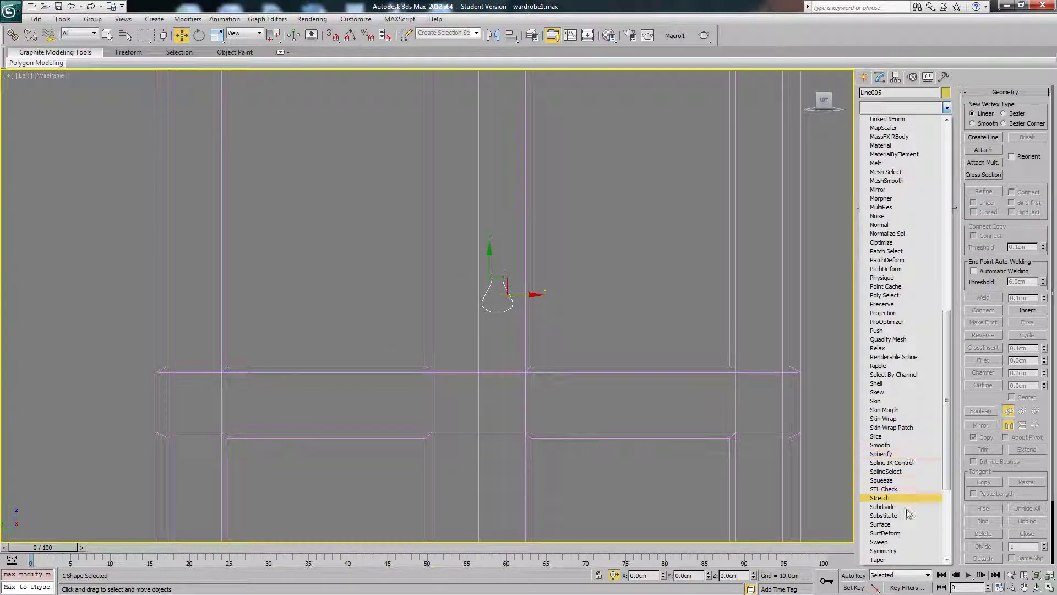
{"action": "left_click", "coordinate": [908, 542]}
- Try a Channel section with length 7.08 cm, width 1.28 cm, thickness 0.2 cm and second corner radius 0.39 cm
{"action": "left_click", "coordinate": [914, 261]}
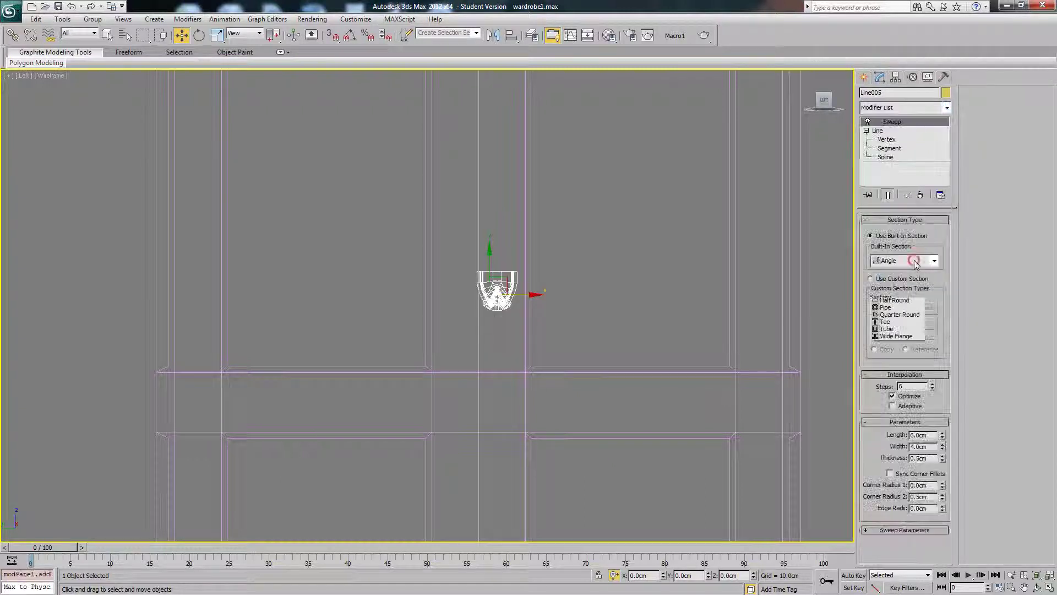
{"action": "left_click", "coordinate": [901, 286]}
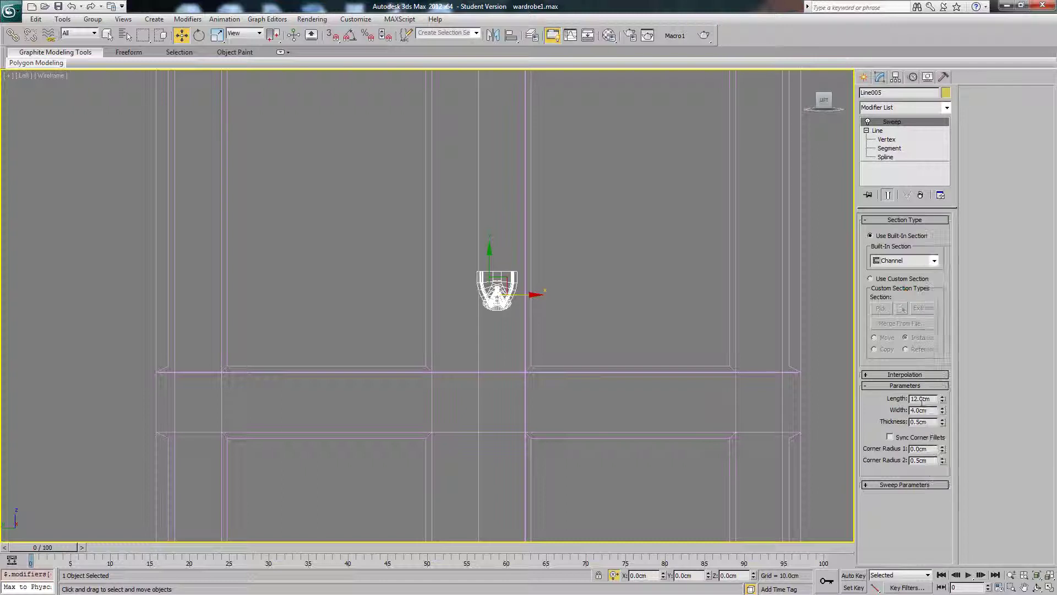
{"action": "left_click_drag", "start_coordinate": [942, 412], "coordinate": [944, 438]}
{"action": "scroll", "coordinate": [553, 330], "scroll_direction": "up", "scroll_amount": 7}
{"action": "middle_click_drag", "start_coordinate": [768, 301], "coordinate": [589, 311]}
{"action": "left_click_drag", "start_coordinate": [944, 463], "coordinate": [944, 458]}
- Switch the sweep's built-in section to Cylinder with a radius of 0.09 cm
{"action": "left_click", "coordinate": [919, 268]}
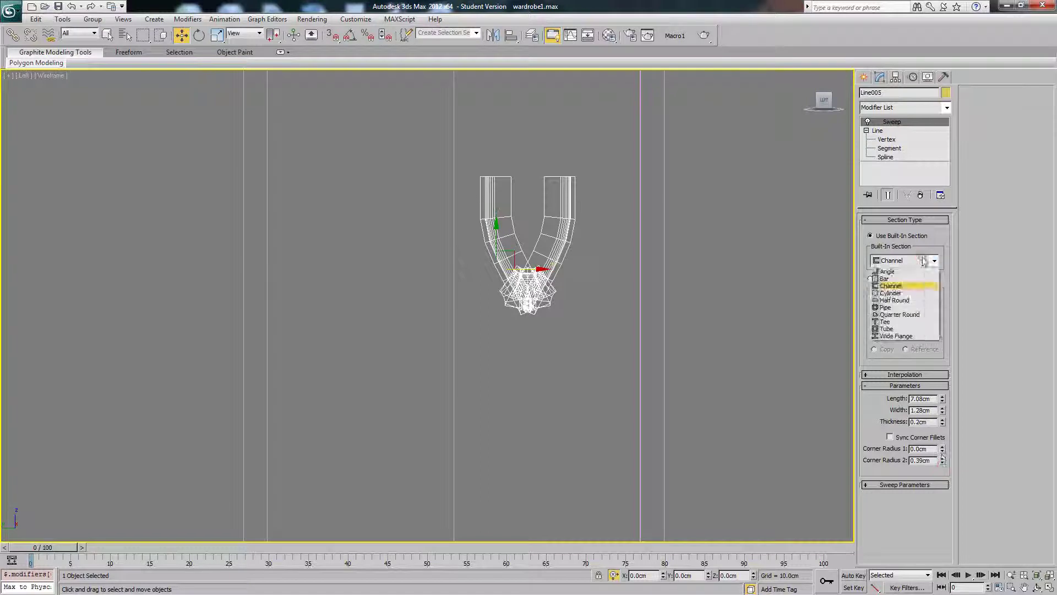
{"action": "left_click", "coordinate": [899, 297]}
{"action": "left_click_drag", "start_coordinate": [936, 399], "coordinate": [941, 455]}
- Set the sweep's X offset to 0 and increase the cylinder radius to 0.45 cm
{"action": "left_click", "coordinate": [905, 375]}
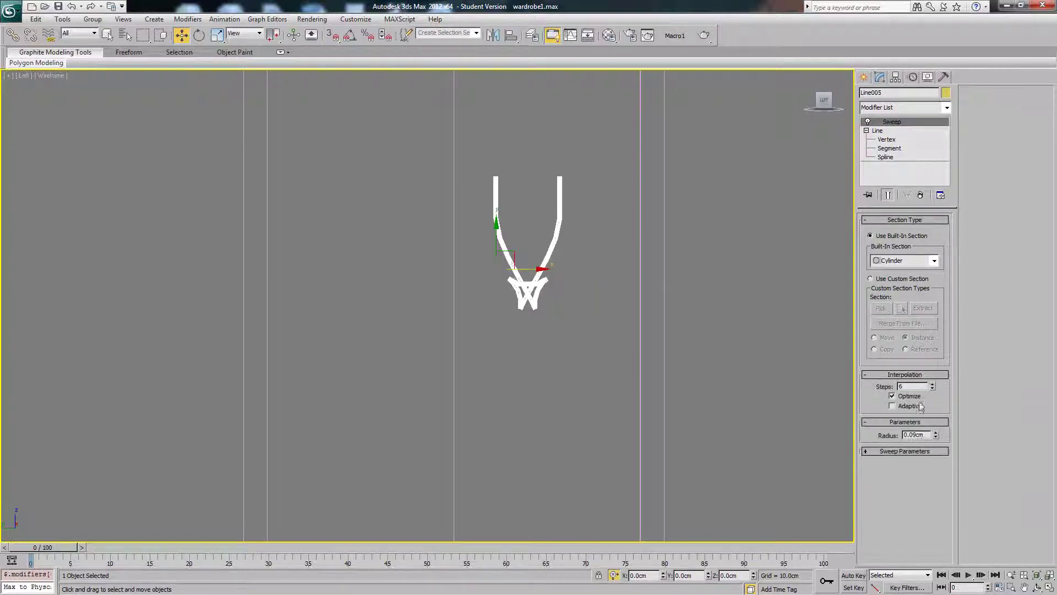
{"action": "left_click", "coordinate": [919, 452]}
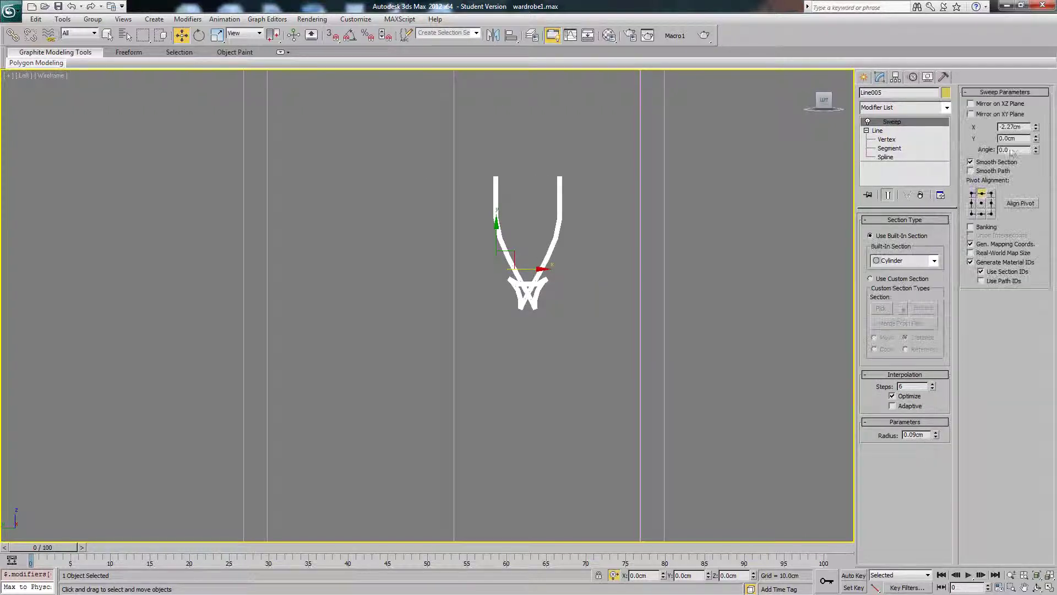
{"action": "double_click", "coordinate": [1020, 127]}
{"action": "type", "text": "0"}
{"action": "key", "text": "Return"}
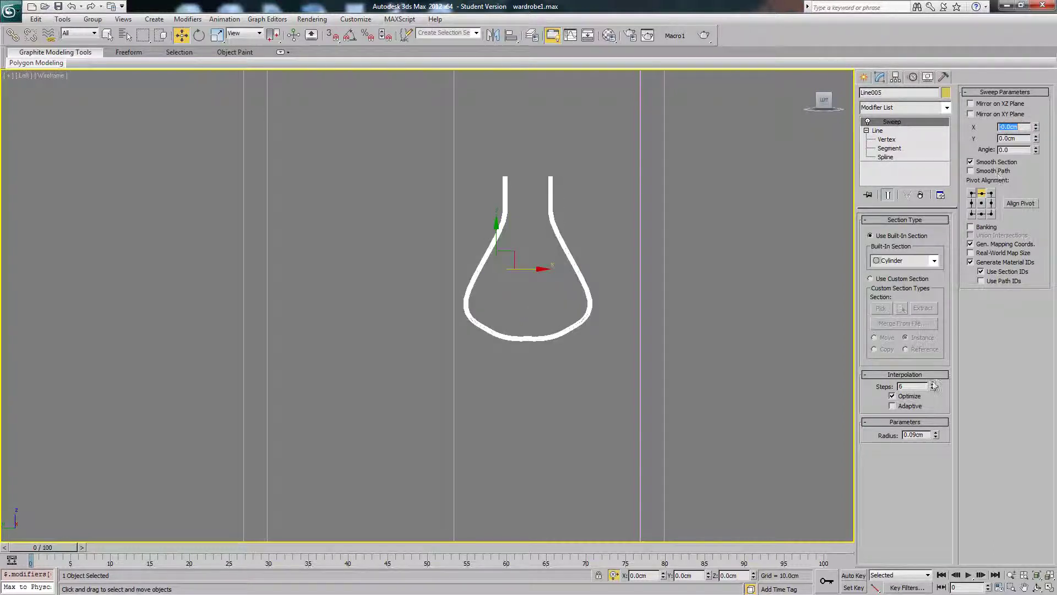
{"action": "left_click_drag", "start_coordinate": [938, 437], "coordinate": [939, 410]}
- Show the scene shaded in an angled view and move the handle along X to the wardrobe's door front
{"action": "middle_click_drag", "start_coordinate": [581, 252], "coordinate": [608, 265]}
{"action": "key", "text": "F3"}
{"action": "scroll", "coordinate": [607, 262], "scroll_direction": "down", "scroll_amount": 1}
{"action": "scroll", "coordinate": [606, 260], "scroll_direction": "up", "scroll_amount": 1}
{"action": "scroll", "coordinate": [604, 261], "scroll_direction": "down", "scroll_amount": 2}
{"action": "middle_click_drag", "start_coordinate": [522, 323], "coordinate": [545, 333], "text": "alt"}
{"action": "scroll", "coordinate": [474, 309], "scroll_direction": "down", "scroll_amount": 5}
{"action": "left_click_drag", "start_coordinate": [407, 287], "coordinate": [463, 314]}
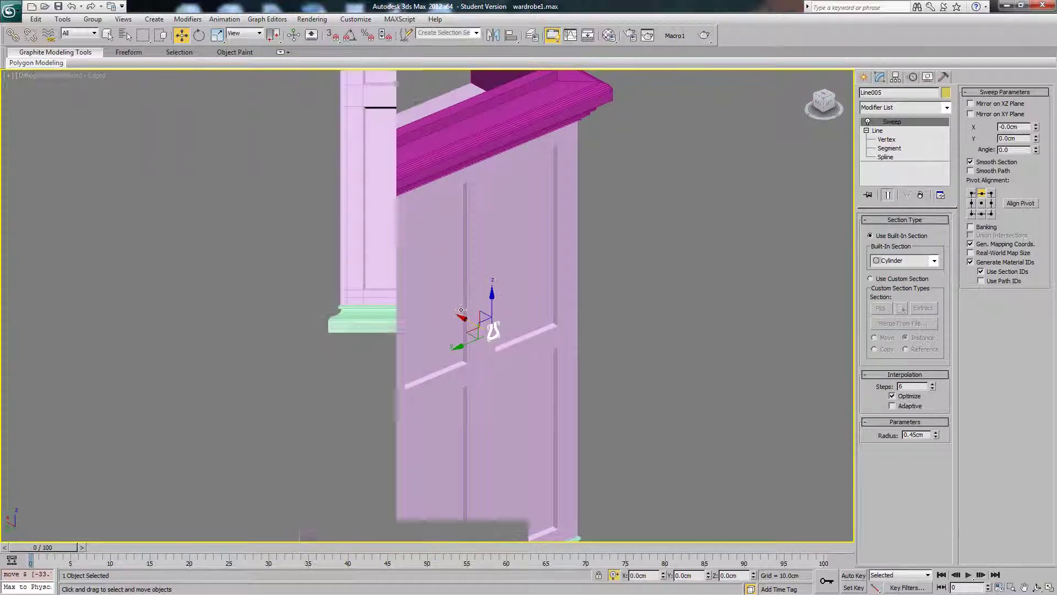
- Enable Smooth Path on the handle's sweep and display its edges in the Left view
{"action": "key", "text": "l"}
{"action": "key", "text": "z"}
{"action": "scroll", "coordinate": [523, 297], "scroll_direction": "down", "scroll_amount": 2}
{"action": "scroll", "coordinate": [520, 298], "scroll_direction": "down", "scroll_amount": 3}
{"action": "key", "text": "F4"}
{"action": "scroll", "coordinate": [513, 297], "scroll_direction": "up", "scroll_amount": 2}
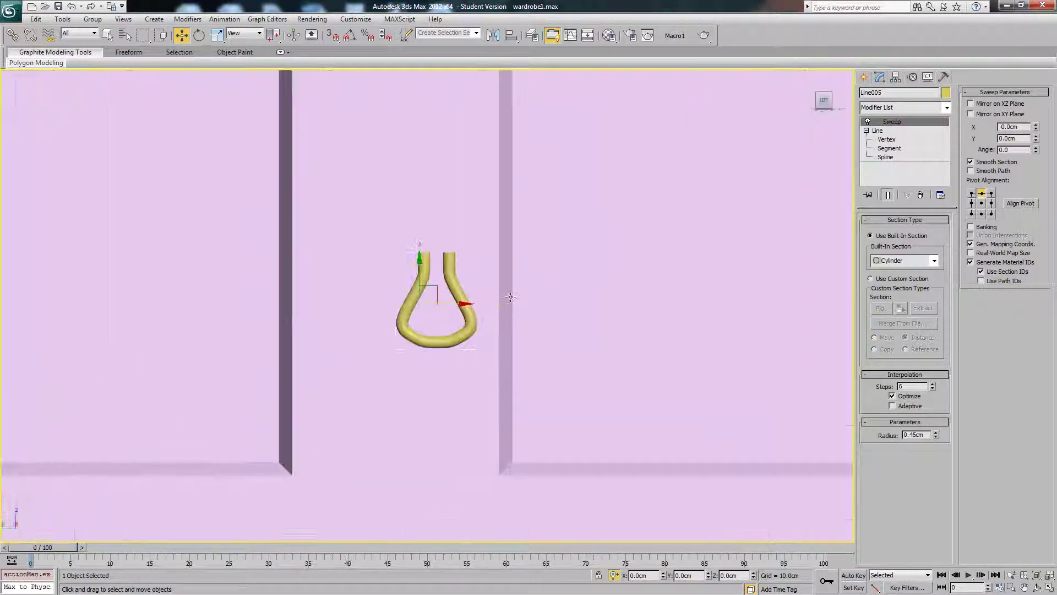
{"action": "middle_click_drag", "start_coordinate": [488, 305], "coordinate": [513, 294]}
{"action": "scroll", "coordinate": [513, 294], "scroll_direction": "up", "scroll_amount": 2}
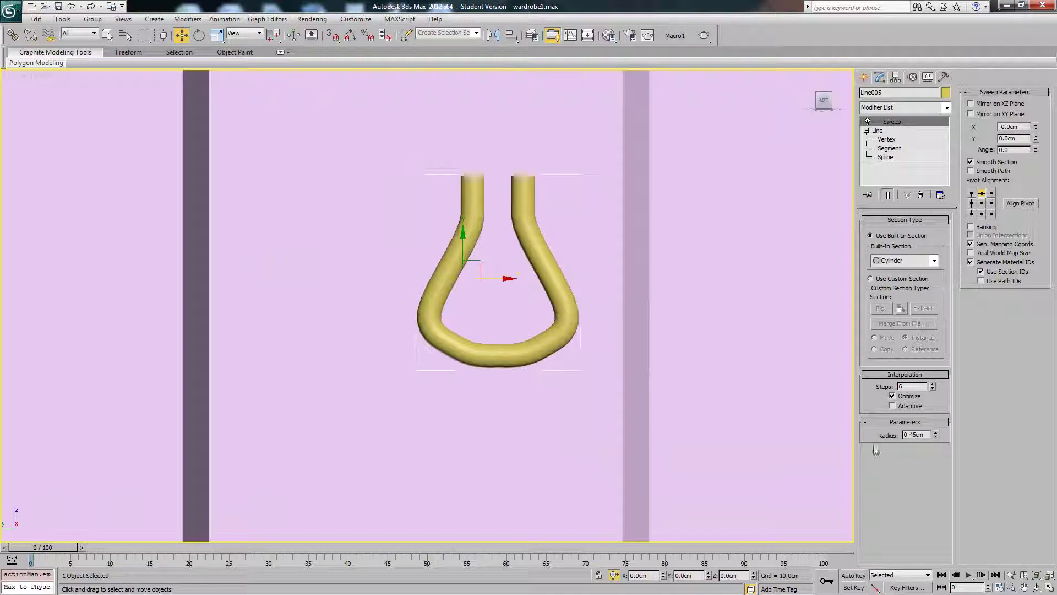
{"action": "left_click", "coordinate": [994, 171]}
{"action": "key", "text": "F4"}
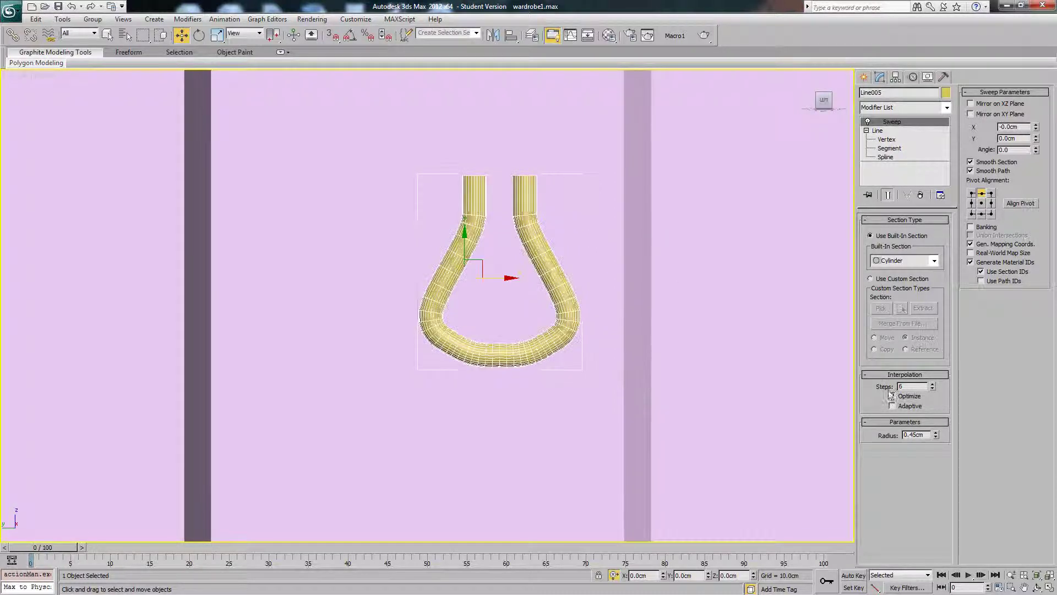
- Reduce the sweep's interpolation steps to 1
{"action": "left_click", "coordinate": [934, 389]}
{"action": "left_click", "coordinate": [934, 389]}
{"action": "left_click", "coordinate": [935, 389]}
{"action": "left_click", "coordinate": [934, 389]}
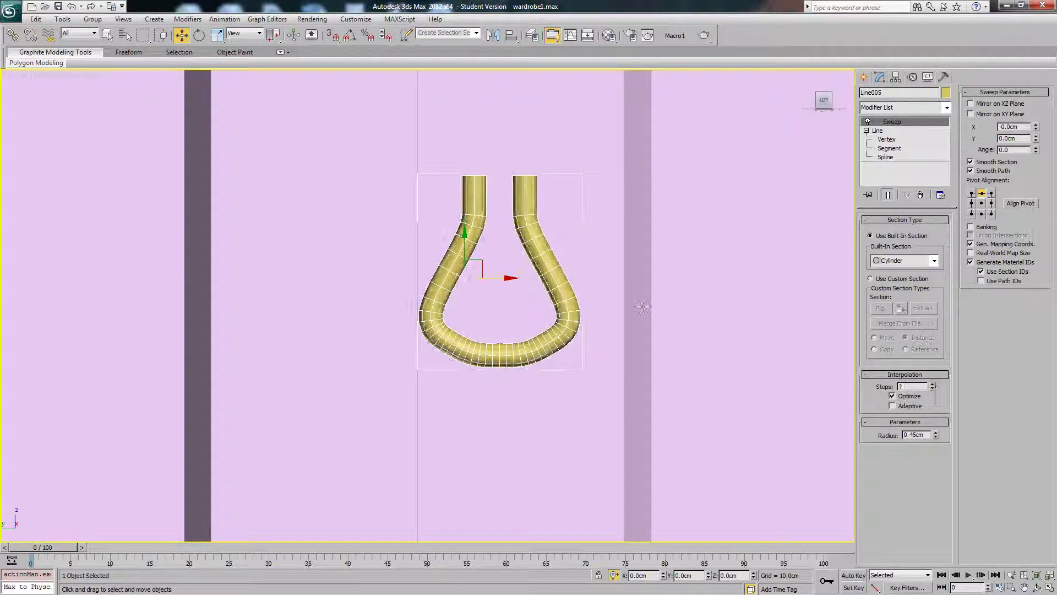
{"action": "scroll", "coordinate": [642, 307], "scroll_direction": "down", "scroll_amount": 4}
{"action": "scroll", "coordinate": [649, 304], "scroll_direction": "up", "scroll_amount": 2}
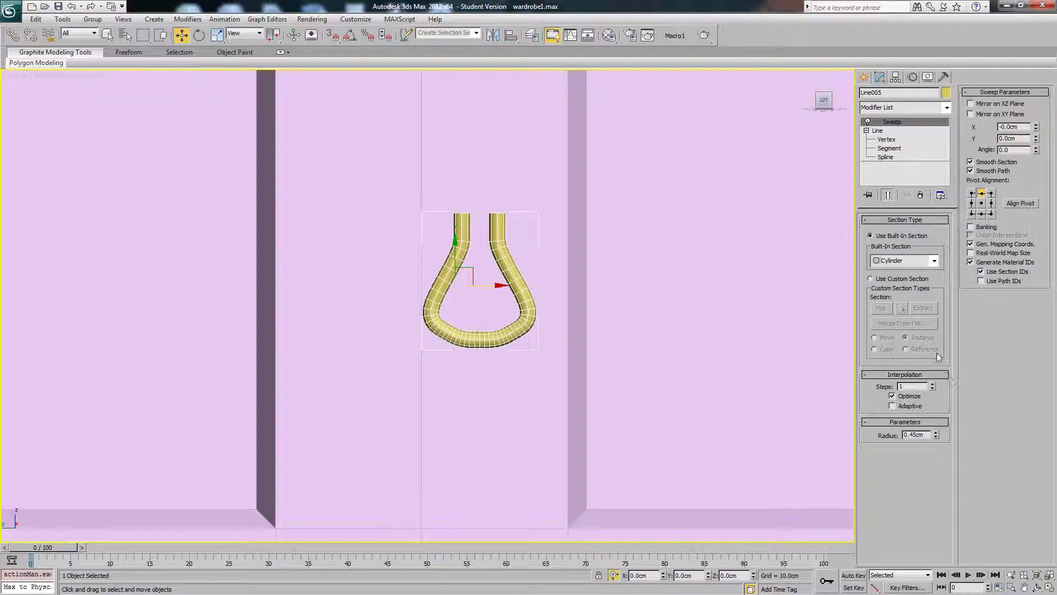
{"action": "middle_click_drag", "start_coordinate": [592, 226], "coordinate": [612, 231]}
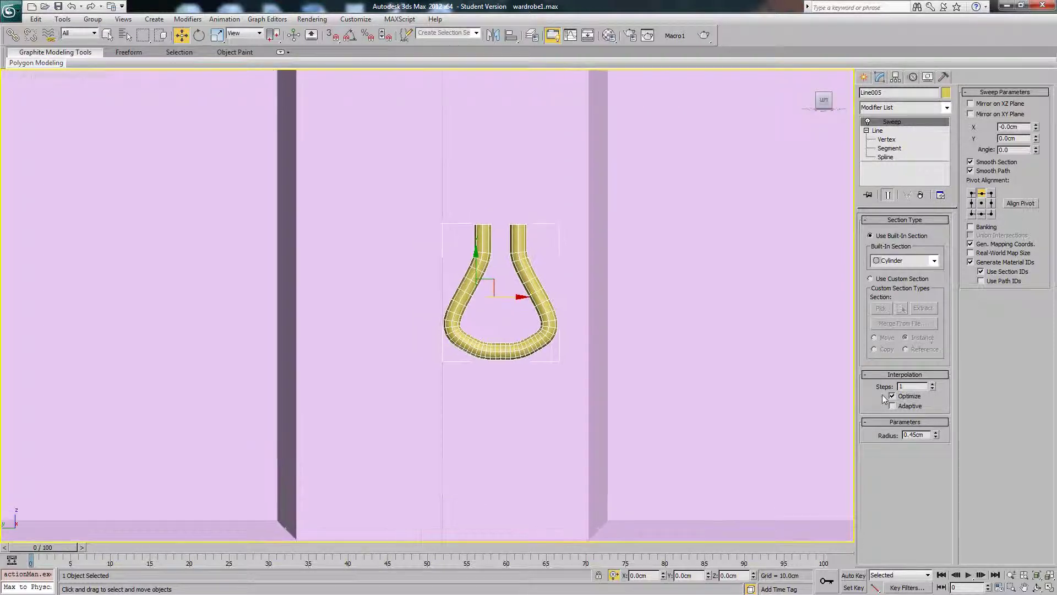
- Try the sweep's Adaptive interpolation and the section without Optimize, returning both options to their original state
{"action": "left_click", "coordinate": [909, 408]}
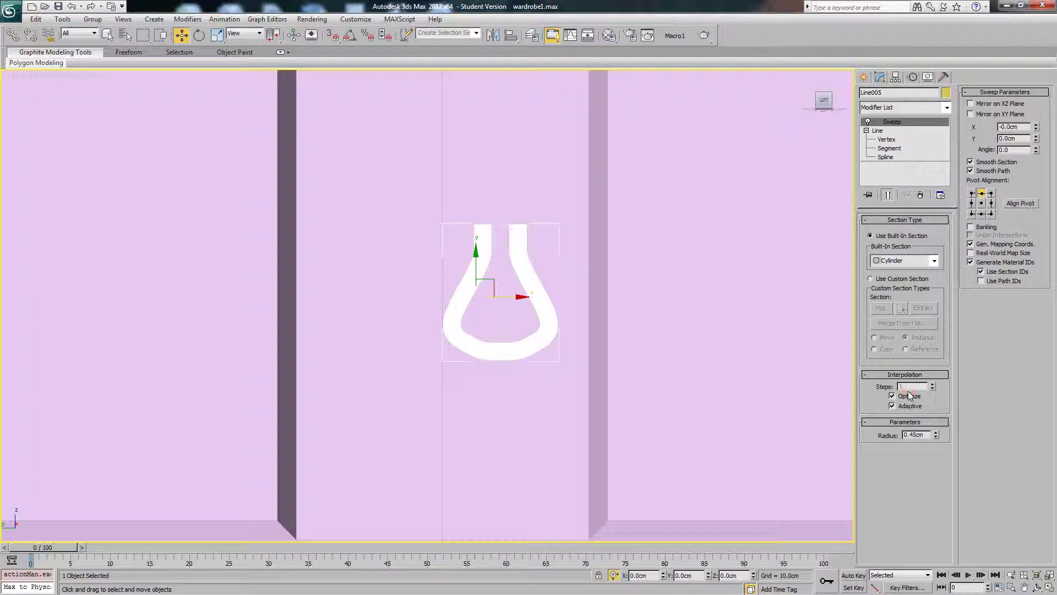
{"action": "left_click", "coordinate": [906, 406]}
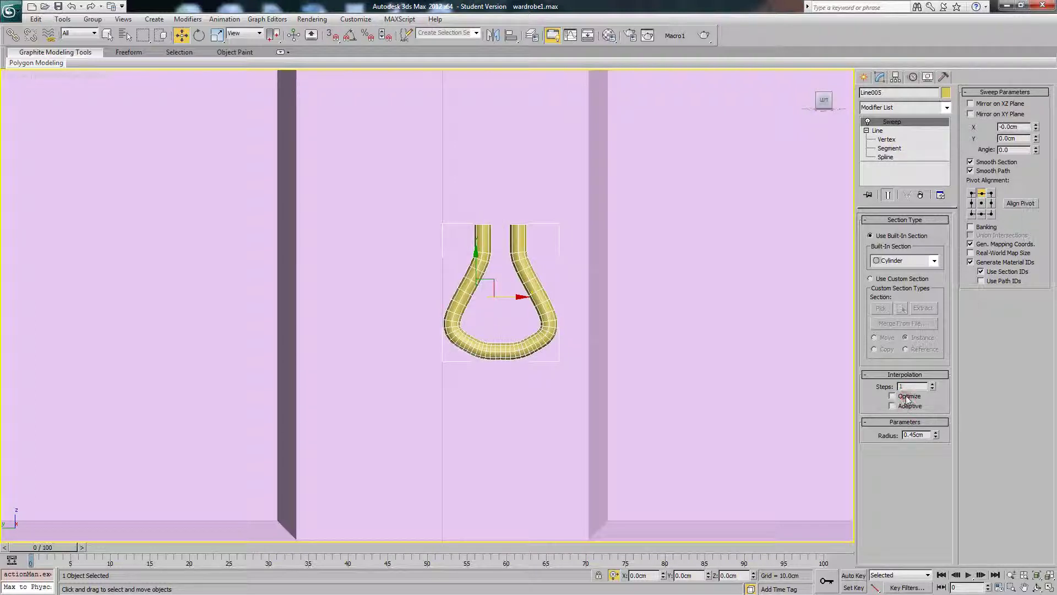
{"action": "left_click", "coordinate": [906, 406]}
{"action": "middle_click_drag", "start_coordinate": [570, 228], "coordinate": [595, 247]}
{"action": "scroll", "coordinate": [592, 242], "scroll_direction": "down", "scroll_amount": 1}
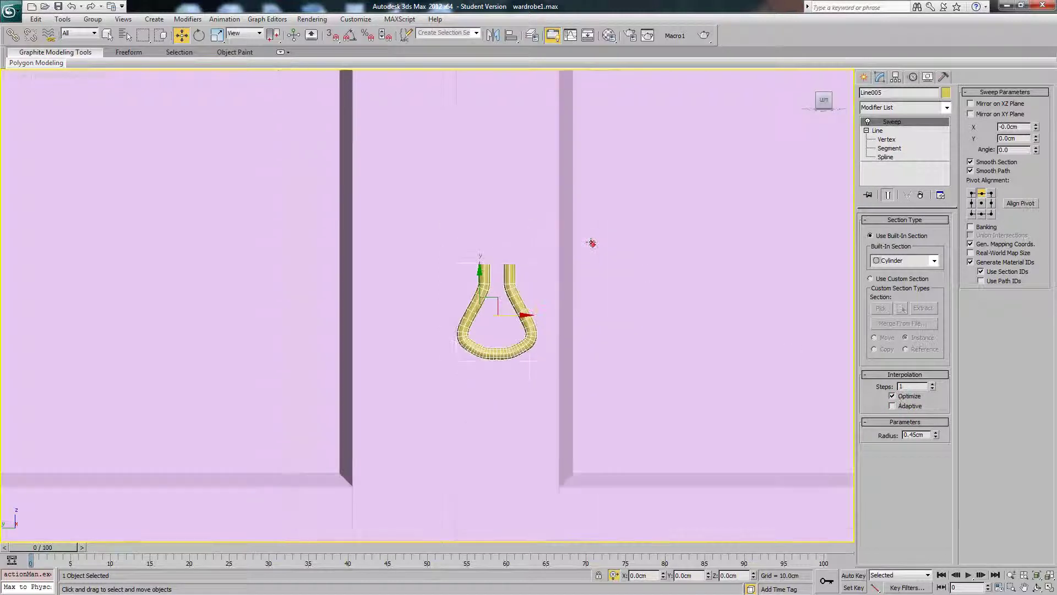
{"action": "scroll", "coordinate": [594, 240], "scroll_direction": "up", "scroll_amount": 1}
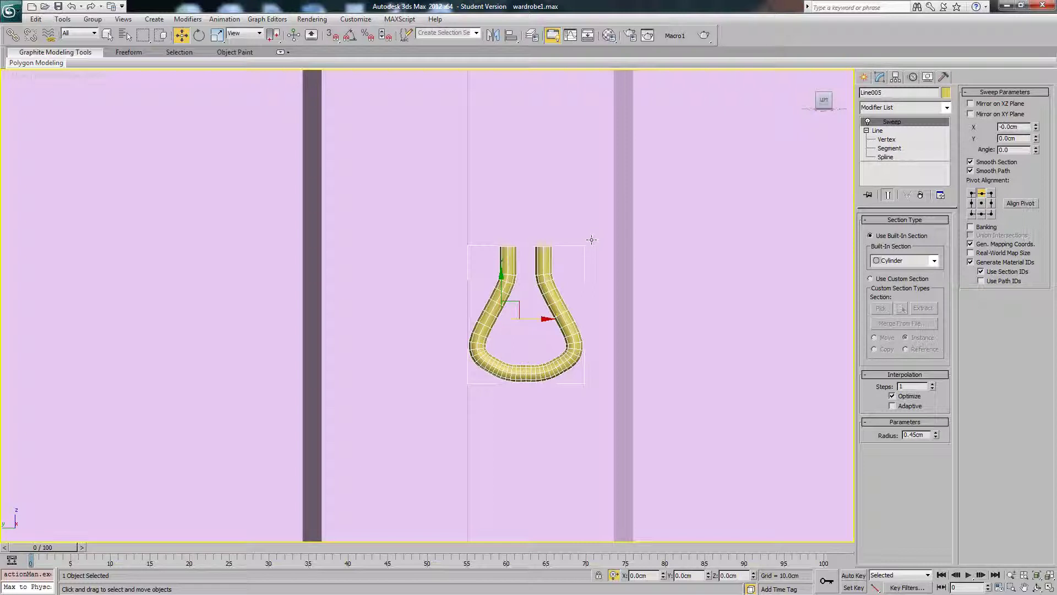
- Scale the handle down slightly and uniformly so it suits the strip between the upper door panels
{"action": "scroll", "coordinate": [592, 239], "scroll_direction": "down", "scroll_amount": 10}
{"action": "middle_click_drag", "start_coordinate": [540, 262], "coordinate": [547, 249]}
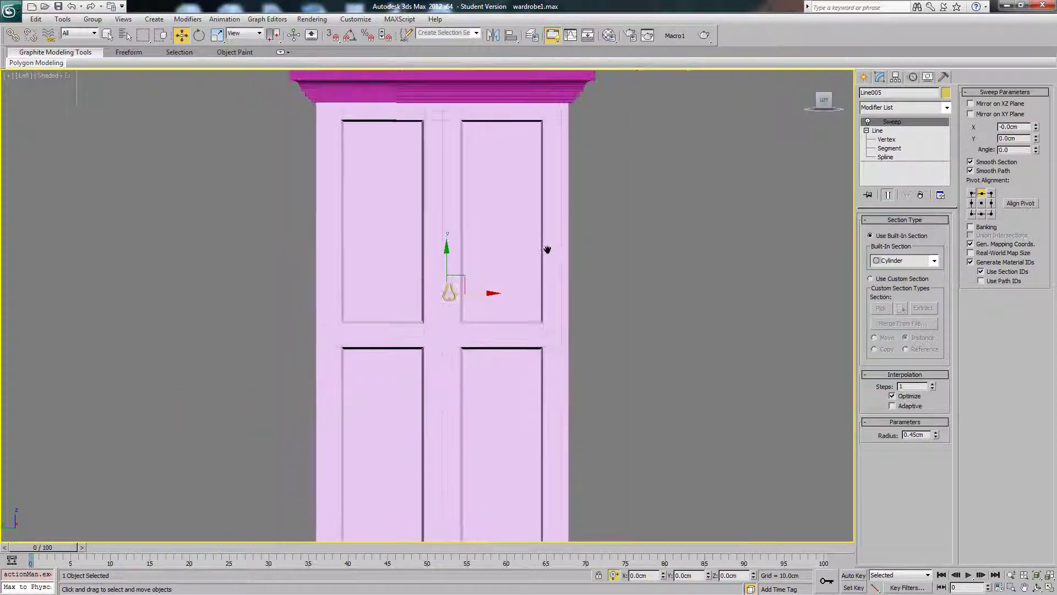
{"action": "scroll", "coordinate": [519, 292], "scroll_direction": "up", "scroll_amount": 6}
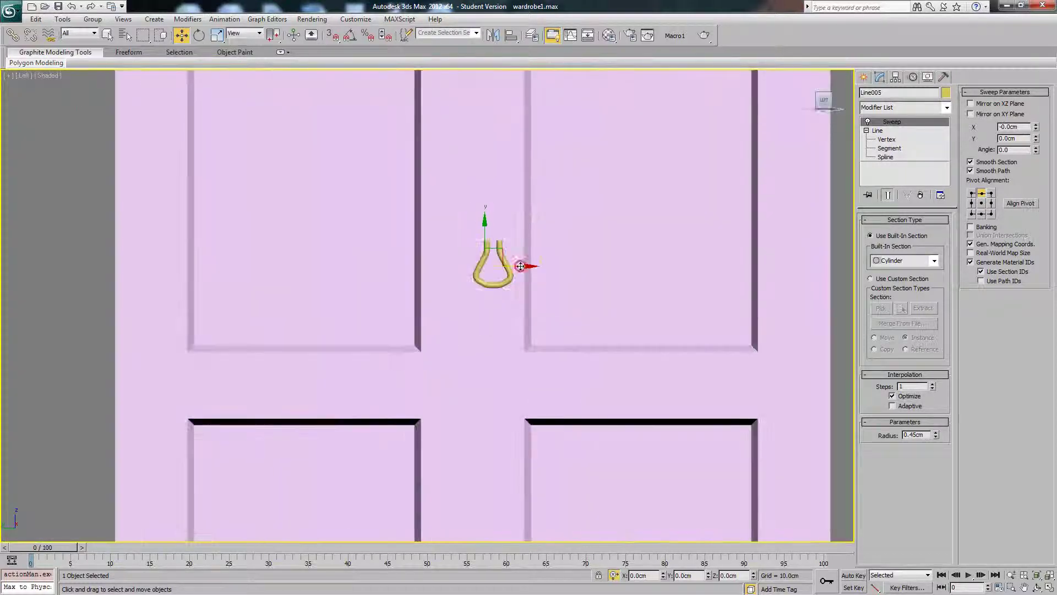
{"action": "key", "text": "r"}
{"action": "right_click", "coordinate": [527, 273]}
{"action": "left_click", "coordinate": [537, 285]}
{"action": "scroll", "coordinate": [514, 285], "scroll_direction": "down", "scroll_amount": 3}
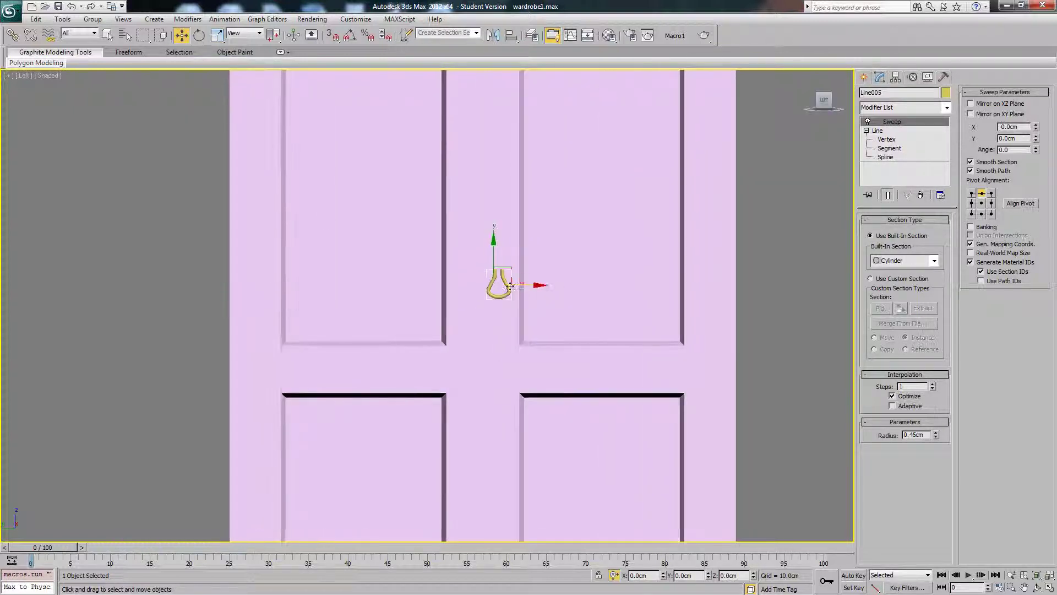
- Add an Edit Poly modifier on top of the handle's sweep
{"action": "scroll", "coordinate": [520, 286], "scroll_direction": "up", "scroll_amount": 4}
{"action": "middle_click_drag", "start_coordinate": [571, 268], "coordinate": [486, 282]}
{"action": "scroll", "coordinate": [487, 279], "scroll_direction": "up", "scroll_amount": 3}
{"action": "left_click", "coordinate": [905, 108]}
{"action": "left_click", "coordinate": [881, 401]}
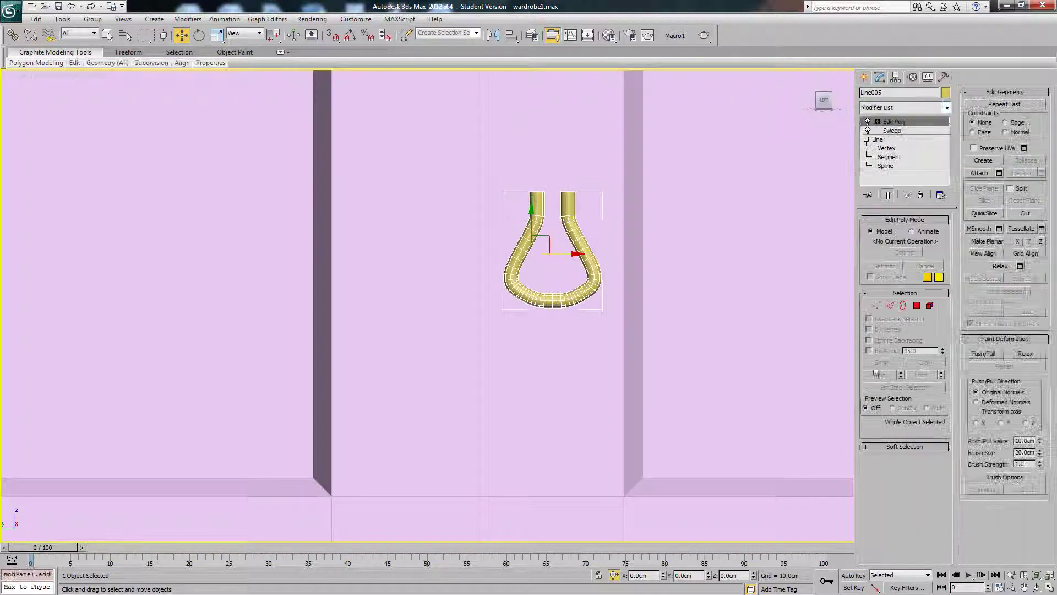
{"action": "middle_click_drag", "start_coordinate": [577, 243], "coordinate": [577, 332]}
{"action": "middle_click_drag", "start_coordinate": [575, 295], "coordinate": [568, 309], "text": "alt"}
{"action": "scroll", "coordinate": [593, 300], "scroll_direction": "up", "scroll_amount": 4}
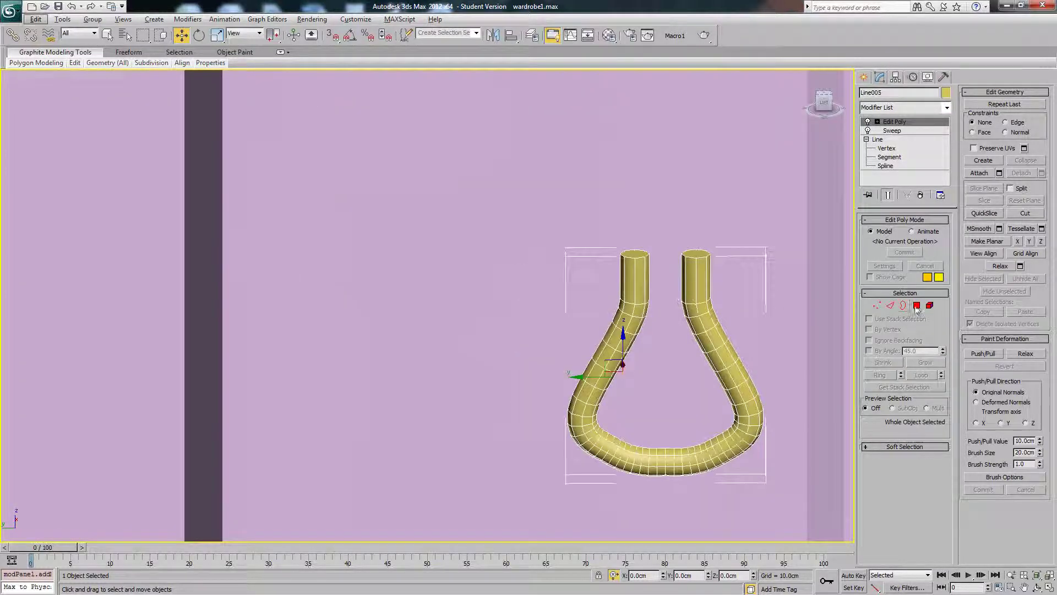
- Bevel the two end-cap polygons of the handle upward and inward into short tapered tips
{"action": "left_click", "coordinate": [916, 305]}
{"action": "left_click", "coordinate": [696, 254]}
{"action": "middle_click_drag", "start_coordinate": [696, 255], "coordinate": [688, 259], "text": "alt"}
{"action": "left_click", "coordinate": [638, 249], "text": "ctrl"}
{"action": "key", "text": "z"}
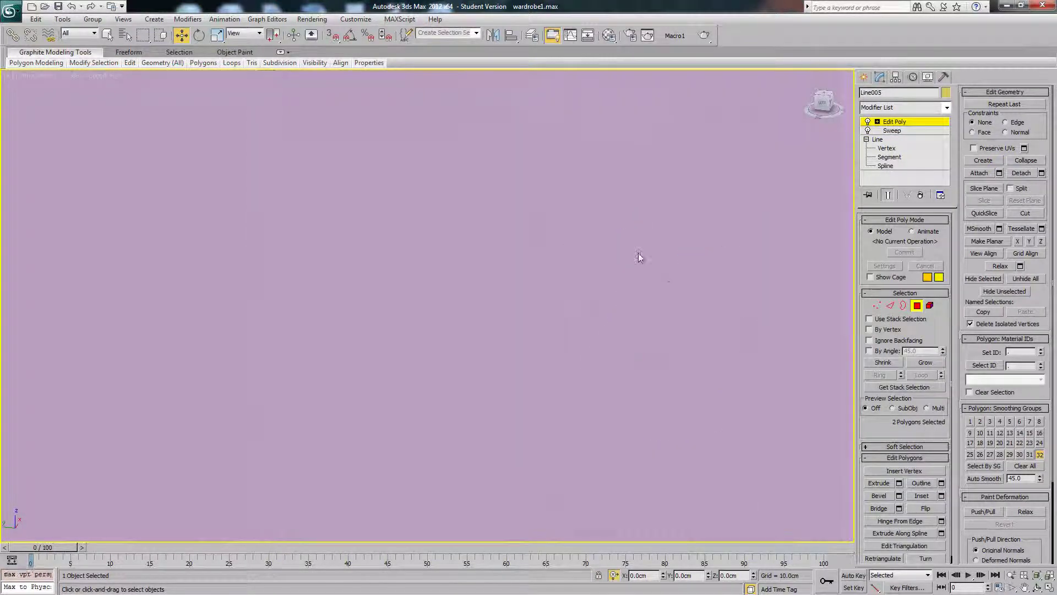
{"action": "scroll", "coordinate": [614, 232], "scroll_direction": "down", "scroll_amount": 5}
{"action": "middle_click_drag", "start_coordinate": [517, 290], "coordinate": [541, 268]}
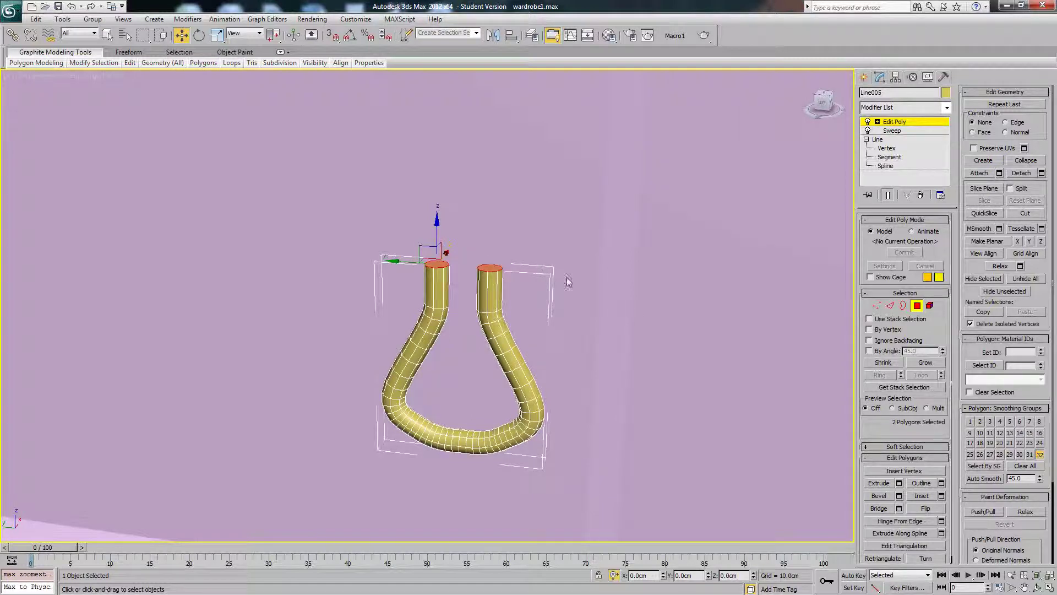
{"action": "left_click", "coordinate": [876, 494]}
{"action": "left_click_drag", "start_coordinate": [490, 269], "coordinate": [491, 266]}
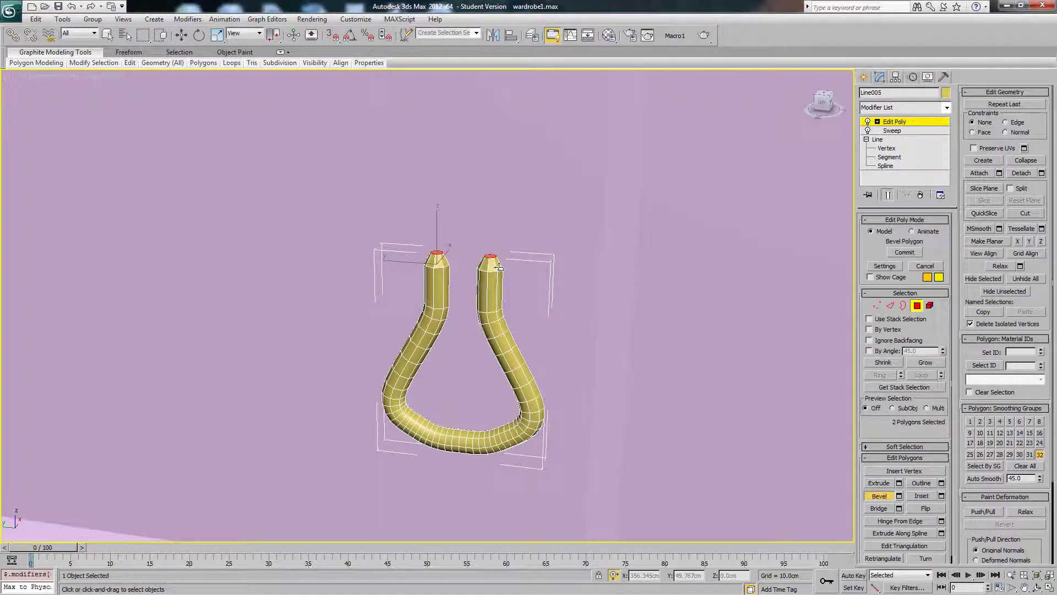
{"action": "right_click", "coordinate": [523, 266]}
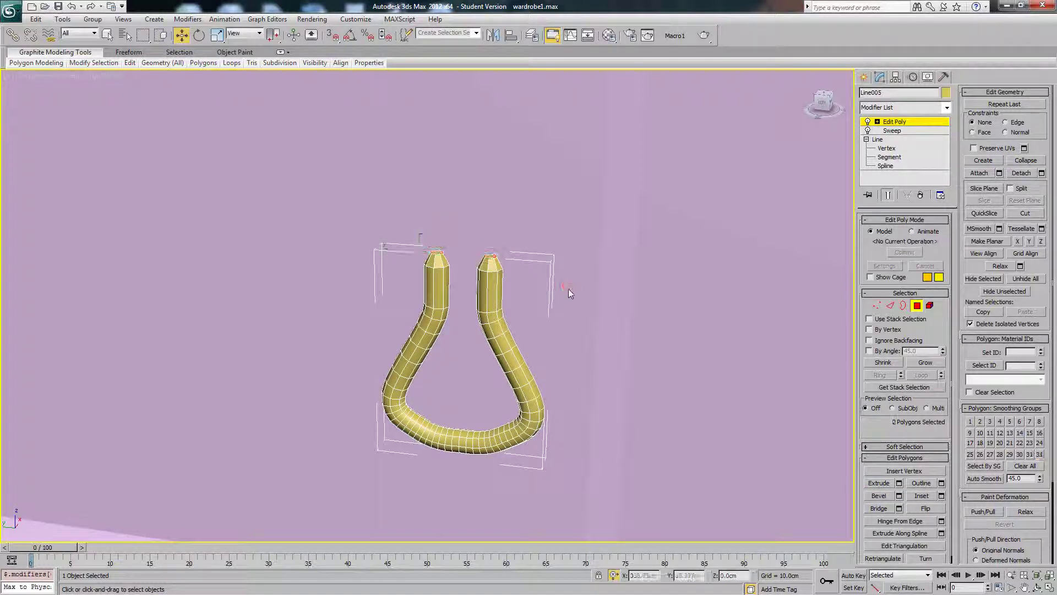
{"action": "left_click", "coordinate": [570, 289]}
- Select alternate cross-section edge loops along the handle's bottom curve and remove them to thin the mesh
{"action": "middle_click_drag", "start_coordinate": [569, 290], "coordinate": [568, 319], "text": "alt"}
{"action": "scroll", "coordinate": [569, 322], "scroll_direction": "up", "scroll_amount": 3}
{"action": "key", "text": "2"}
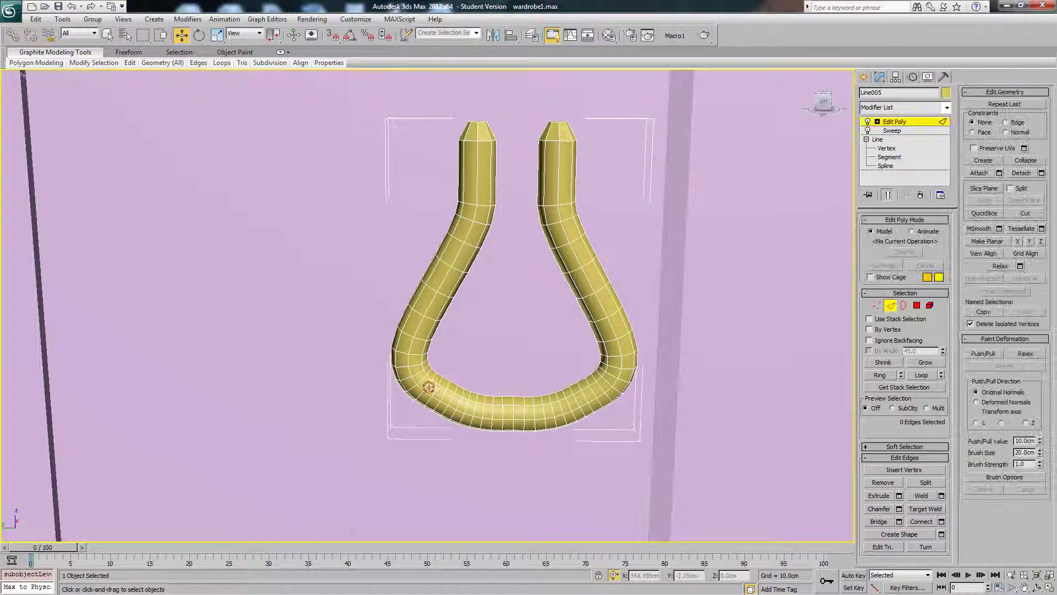
{"action": "left_click", "coordinate": [428, 387]}
{"action": "left_click_drag", "start_coordinate": [458, 402], "coordinate": [473, 410]}
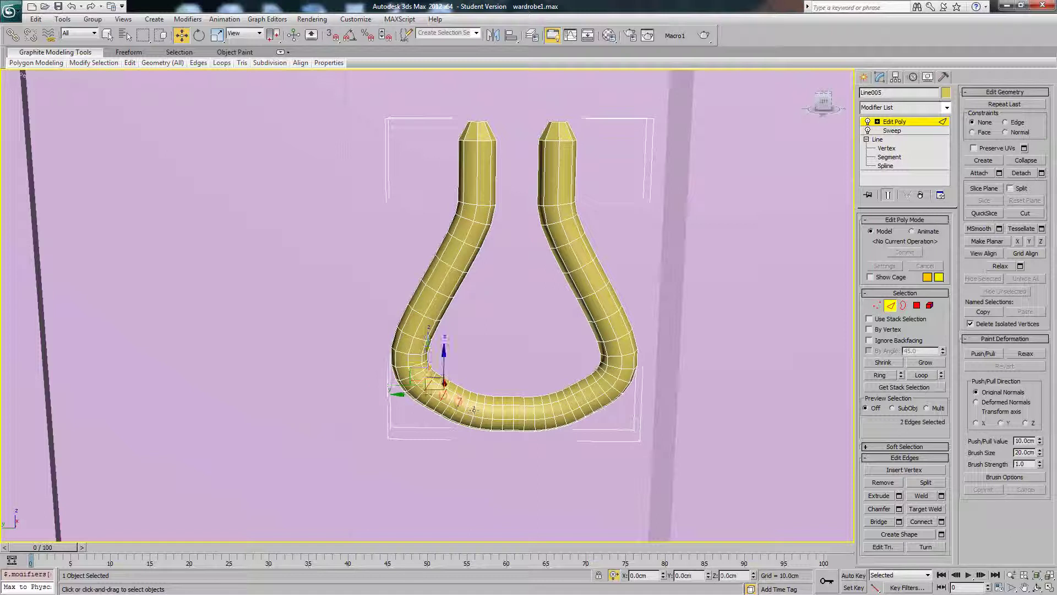
{"action": "left_click", "coordinate": [475, 410], "text": "ctrl"}
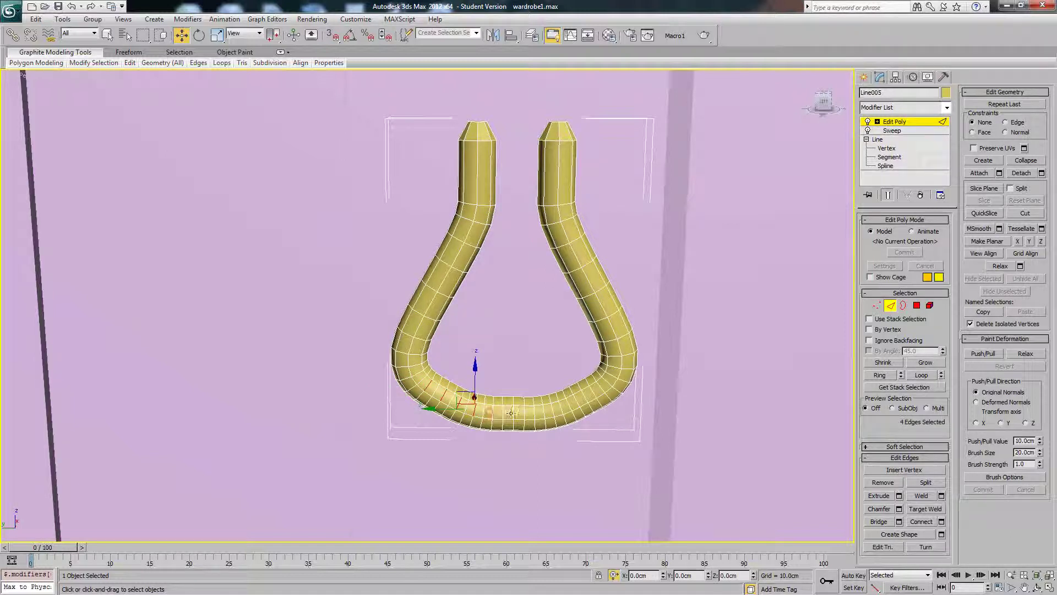
{"action": "left_click", "coordinate": [542, 418], "text": "ctrl"}
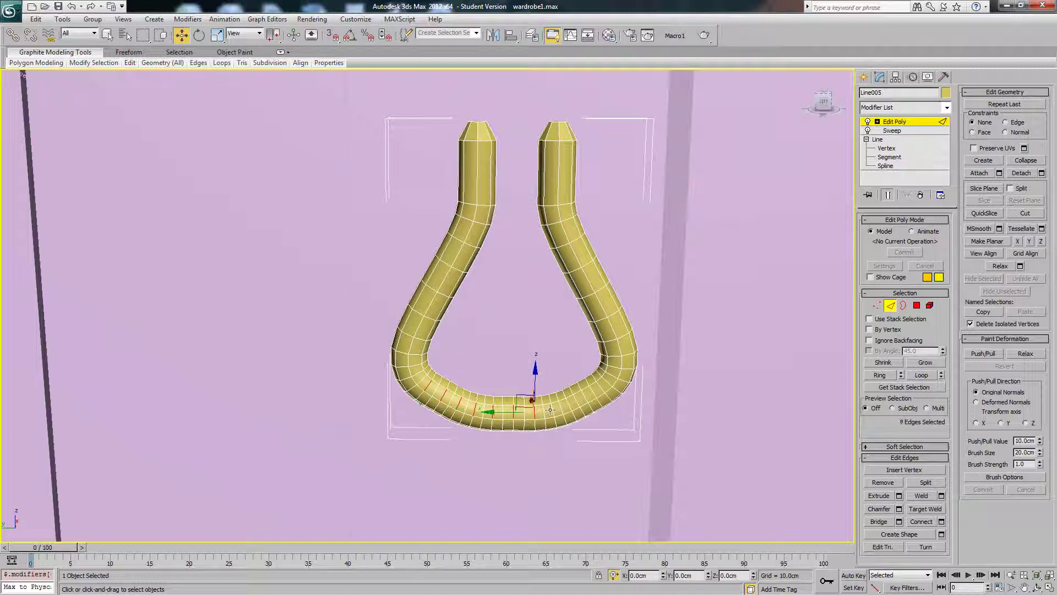
{"action": "left_click", "coordinate": [585, 400], "text": "ctrl"}
{"action": "left_click", "coordinate": [601, 389], "text": "ctrl"}
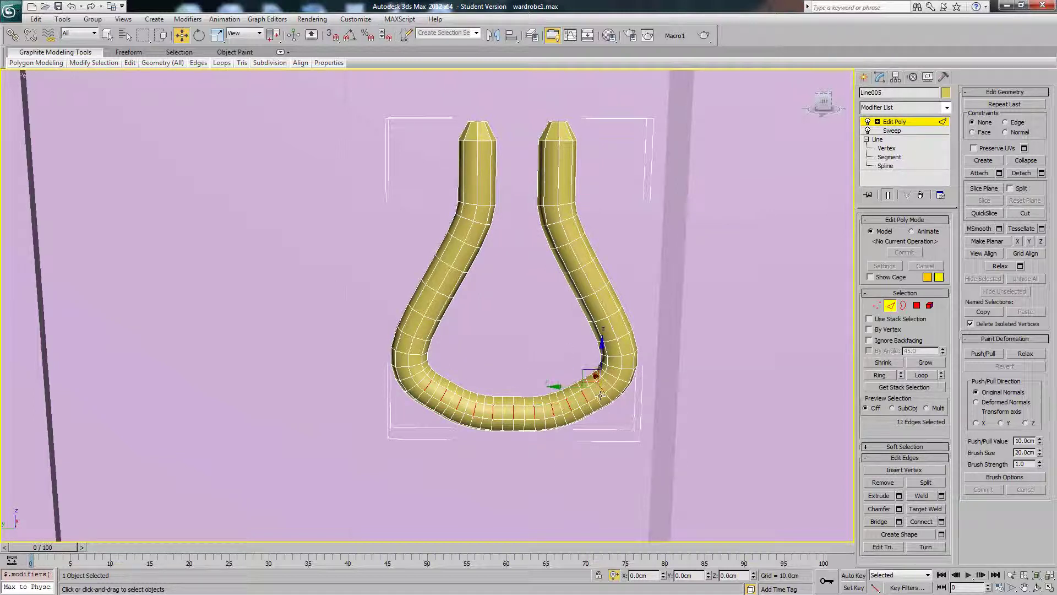
{"action": "left_click", "coordinate": [920, 376]}
{"action": "left_click", "coordinate": [883, 483]}
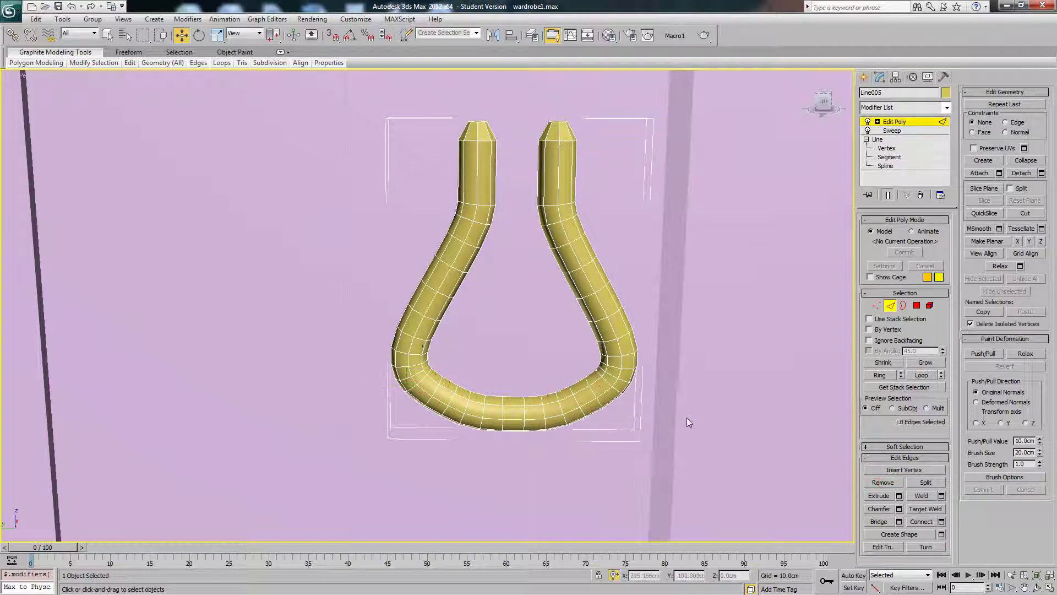
- Create a small Capsule extended primitive in the Left view, centred between the handle's two upper ends
{"action": "scroll", "coordinate": [686, 419], "scroll_direction": "down", "scroll_amount": 2}
{"action": "middle_click_drag", "start_coordinate": [609, 348], "coordinate": [577, 344], "text": "alt"}
{"action": "scroll", "coordinate": [577, 349], "scroll_direction": "down", "scroll_amount": 8}
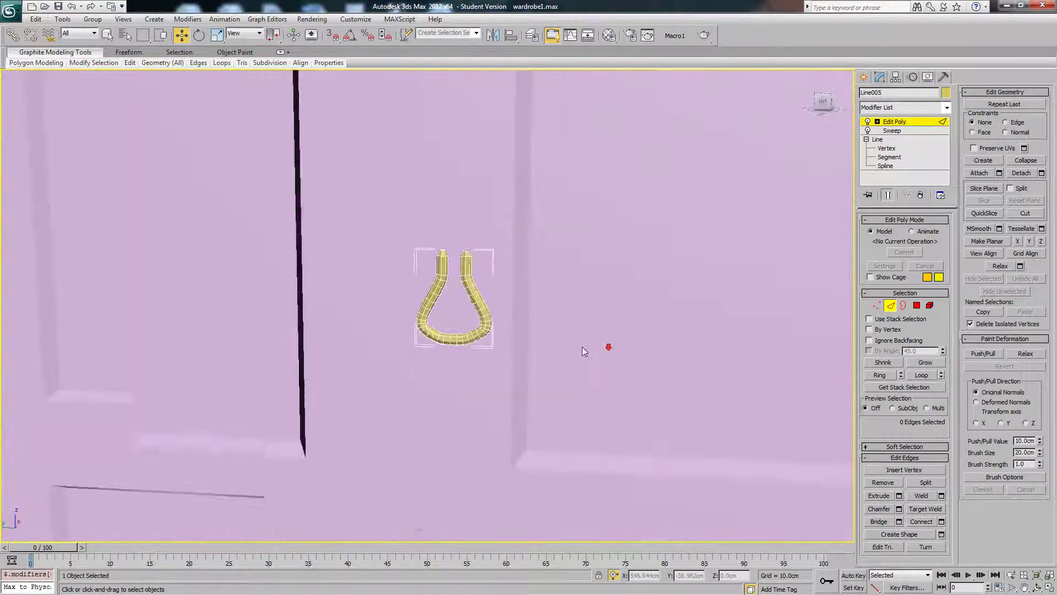
{"action": "scroll", "coordinate": [509, 339], "scroll_direction": "up", "scroll_amount": 4}
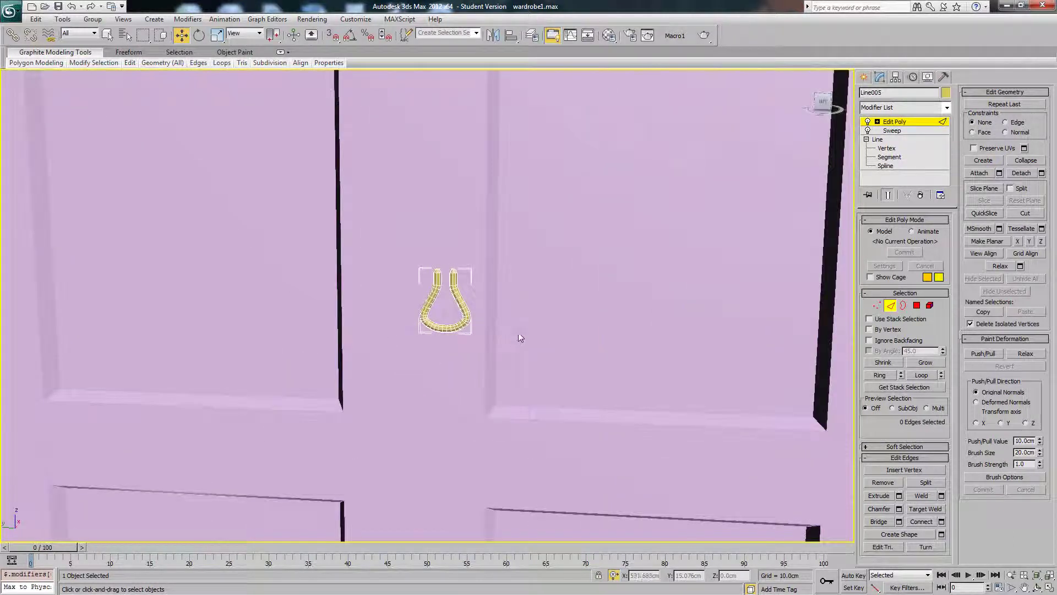
{"action": "key", "text": "z"}
{"action": "scroll", "coordinate": [517, 336], "scroll_direction": "down", "scroll_amount": 5}
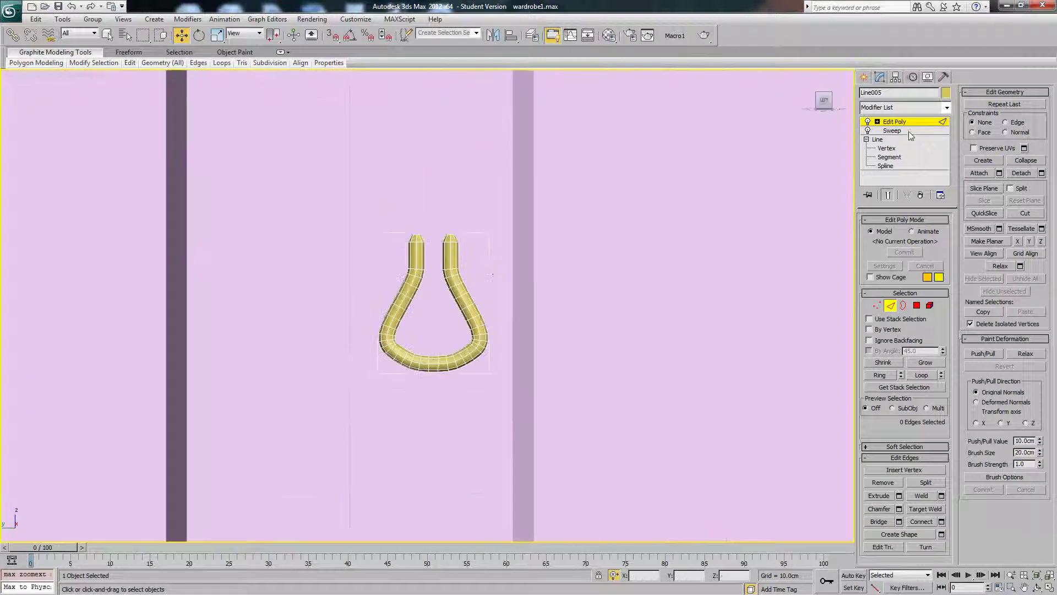
{"action": "left_click", "coordinate": [865, 77]}
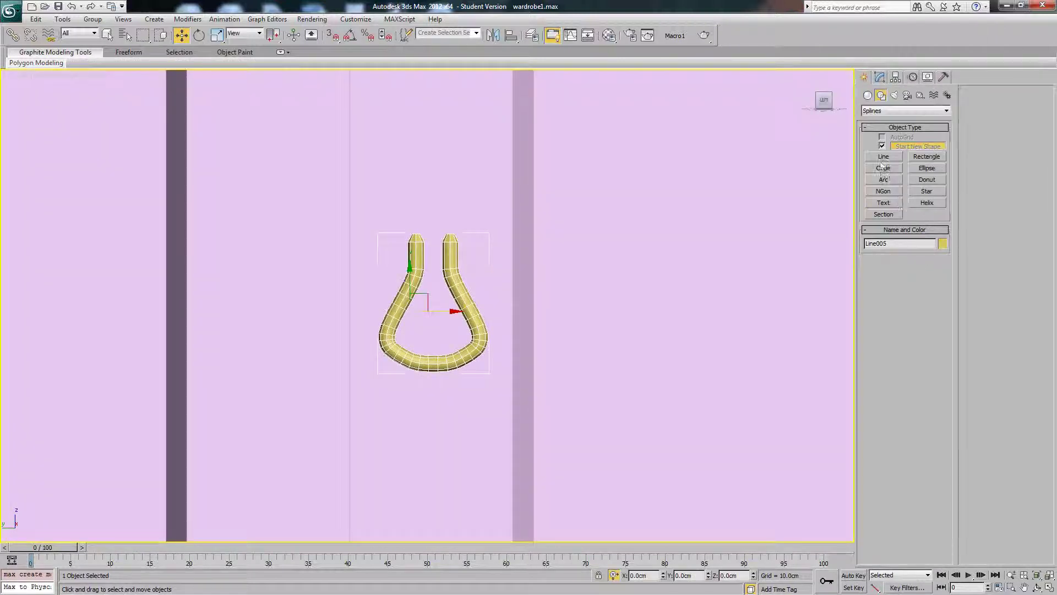
{"action": "left_click", "coordinate": [868, 96]}
{"action": "left_click", "coordinate": [906, 111]}
{"action": "left_click", "coordinate": [898, 125]}
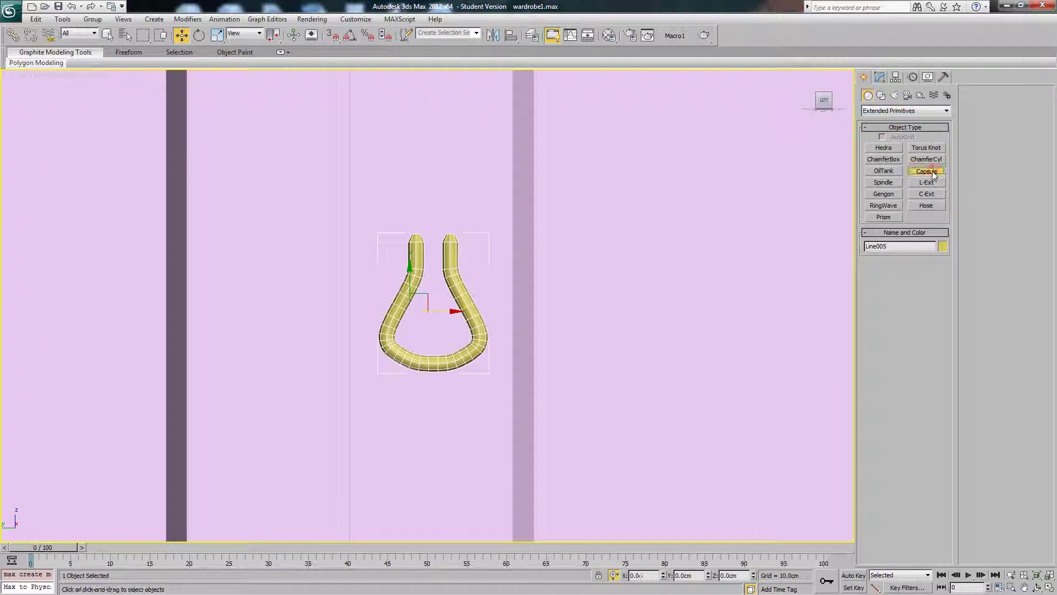
{"action": "left_click", "coordinate": [927, 171]}
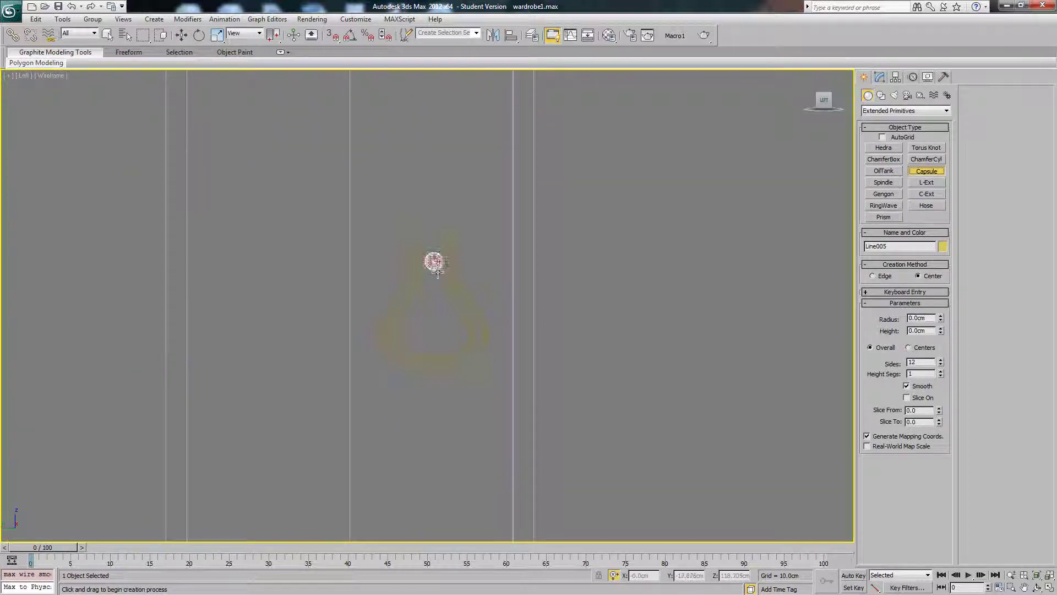
{"action": "left_click_drag", "start_coordinate": [434, 262], "coordinate": [438, 265]}
{"action": "left_click", "coordinate": [443, 243]}
- Move the capsule along X to the door front so it runs between the handle's two arms
{"action": "key", "text": "w"}
{"action": "key", "text": "F3"}
{"action": "scroll", "coordinate": [450, 245], "scroll_direction": "down", "scroll_amount": 3}
{"action": "mouse_move", "coordinate": [461, 248]}
{"action": "middle_mouse_down", "text": "alt"}
{"action": "mouse_move", "coordinate": [422, 288]}
{"action": "mouse_move", "coordinate": [437, 273]}
{"action": "middle_mouse_up", "text": "alt"}
{"action": "left_click_drag", "start_coordinate": [471, 276], "coordinate": [203, 334]}
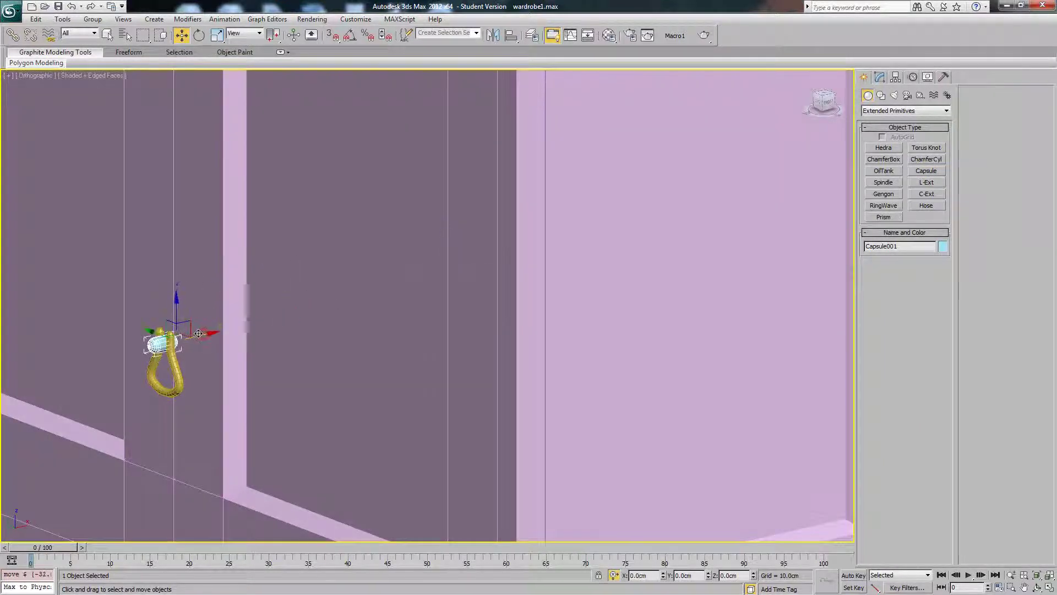
{"action": "middle_click_drag", "start_coordinate": [218, 327], "coordinate": [444, 288]}
{"action": "scroll", "coordinate": [466, 285], "scroll_direction": "up", "scroll_amount": 5}
{"action": "key", "text": "p"}
{"action": "scroll", "coordinate": [444, 288], "scroll_direction": "down", "scroll_amount": 6}
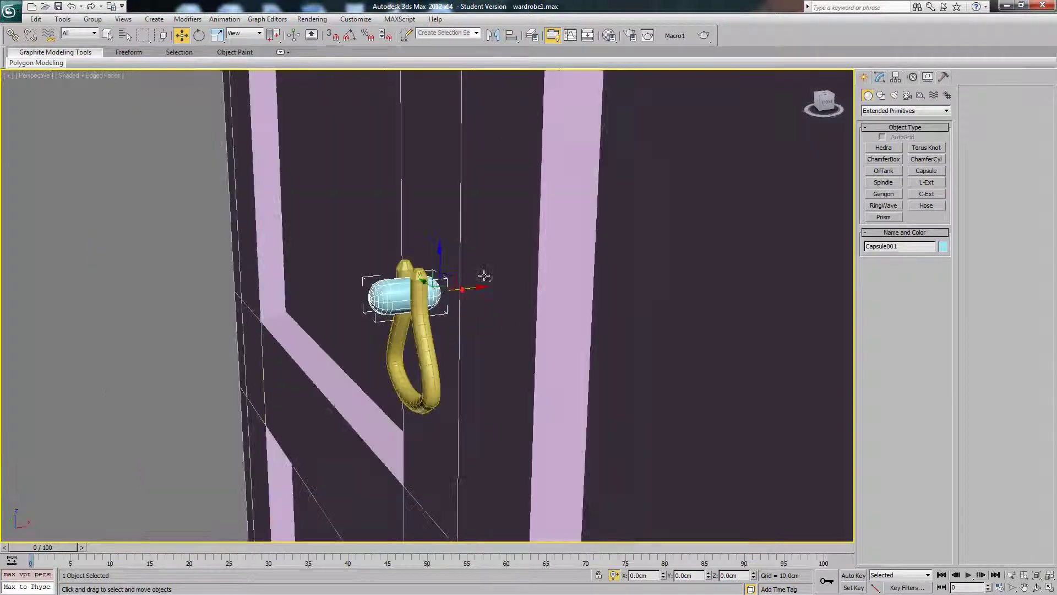
- Add an Edit Poly modifier to the capsule and switch to polygon editing
{"action": "left_click", "coordinate": [879, 77]}
{"action": "left_click", "coordinate": [903, 108]}
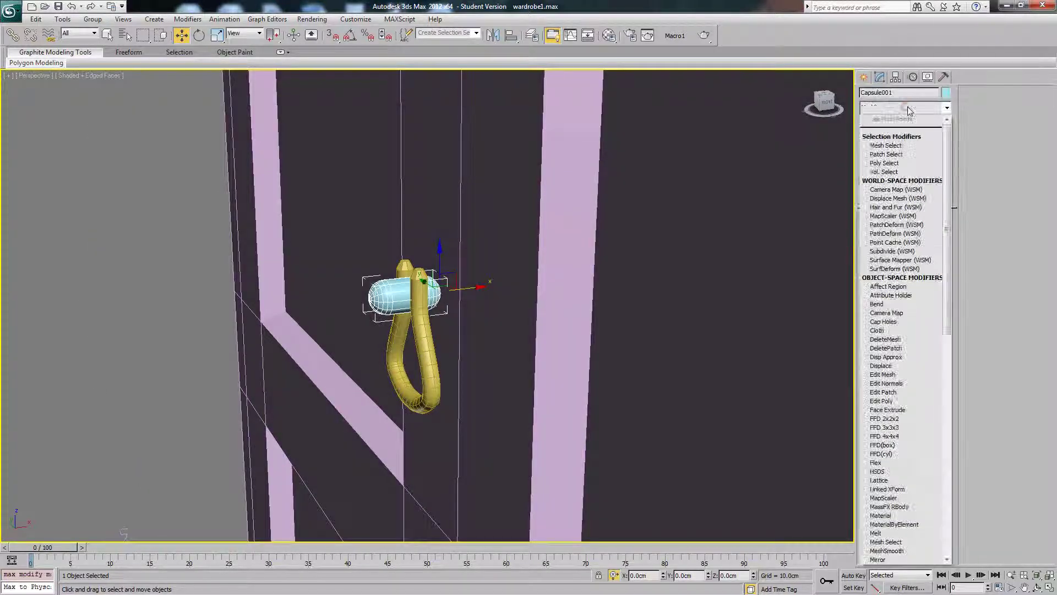
{"action": "left_click", "coordinate": [891, 402]}
{"action": "left_click", "coordinate": [876, 305]}
{"action": "middle_click_drag", "start_coordinate": [564, 284], "coordinate": [483, 272], "text": "alt"}
{"action": "key", "text": "4"}
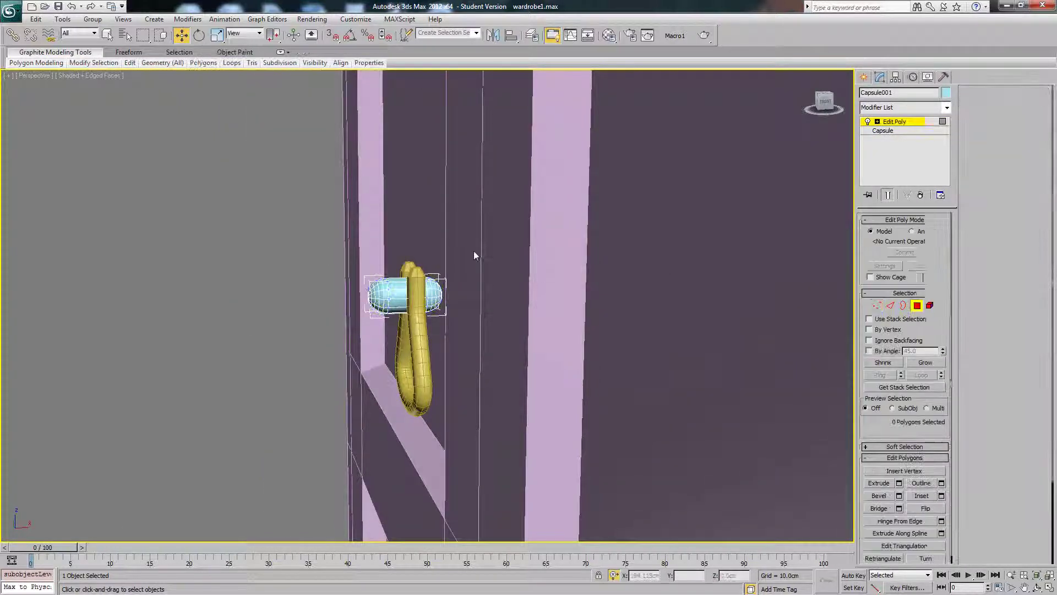
- Select the capsule's rear polygons on the door side and delete them, keeping the rounded front end
{"action": "left_click_drag", "start_coordinate": [483, 245], "coordinate": [417, 347]}
{"action": "left_click_drag", "start_coordinate": [373, 254], "coordinate": [395, 334], "text": "alt"}
{"action": "scroll", "coordinate": [399, 313], "scroll_direction": "up", "scroll_amount": 2}
{"action": "middle_click_drag", "start_coordinate": [400, 314], "coordinate": [667, 317], "text": "alt"}
{"action": "left_click", "coordinate": [539, 310]}
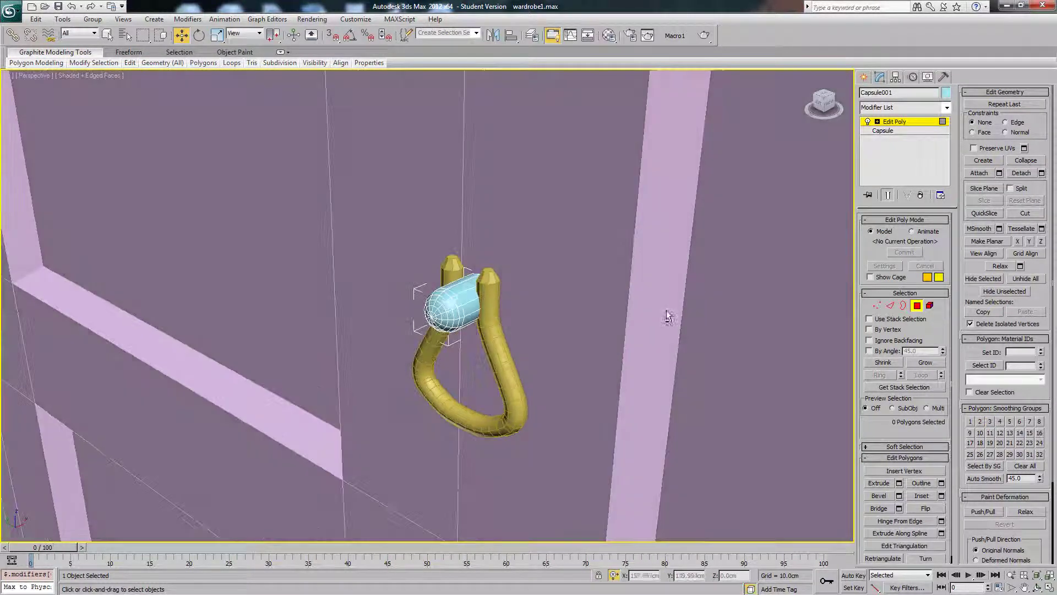
- Select the 12 vertices around the capsule's open end and move them along X to shorten it
{"action": "left_click", "coordinate": [876, 306]}
{"action": "mouse_move", "coordinate": [518, 259]}
{"action": "middle_mouse_down", "text": "alt"}
{"action": "mouse_move", "coordinate": [542, 264]}
{"action": "mouse_move", "coordinate": [526, 261]}
{"action": "middle_mouse_up", "text": "alt"}
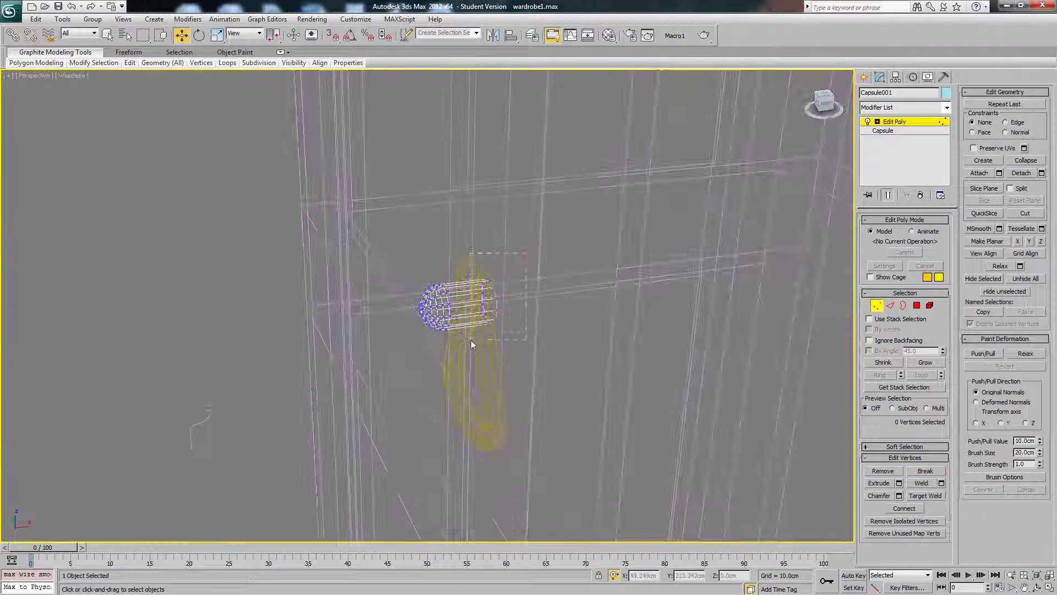
{"action": "left_click_drag", "start_coordinate": [471, 348], "coordinate": [470, 342]}
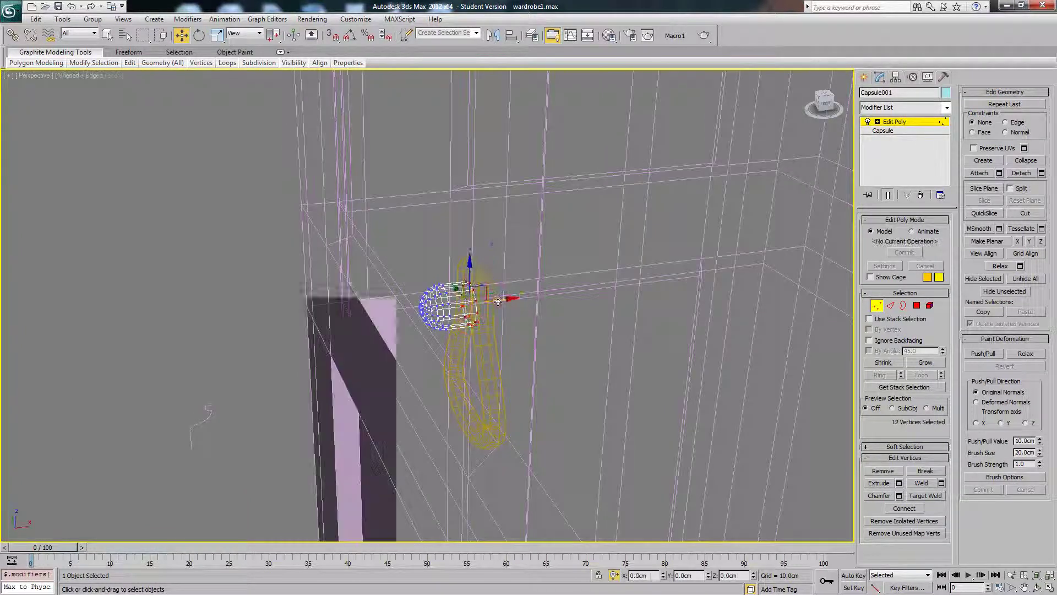
{"action": "key", "text": "F3"}
{"action": "left_click", "coordinate": [880, 306]}
- Shift the capsule along X and scale it to about 69% along Y so it fits between the handle's arms
{"action": "middle_click_drag", "start_coordinate": [545, 288], "coordinate": [531, 286], "text": "alt"}
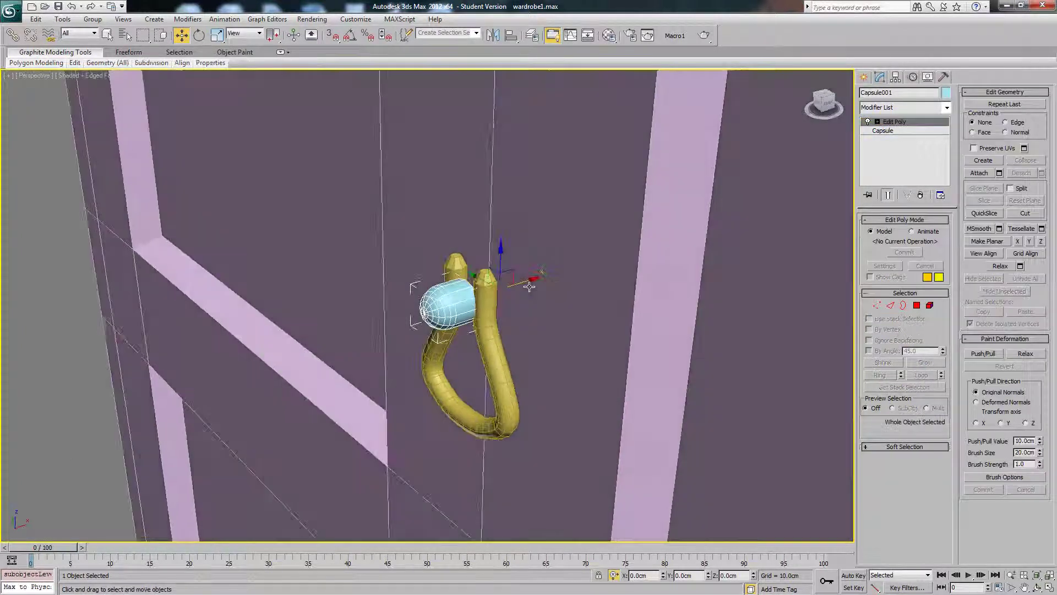
{"action": "left_click_drag", "start_coordinate": [524, 286], "coordinate": [499, 290]}
{"action": "key", "text": "l"}
{"action": "key", "text": "r"}
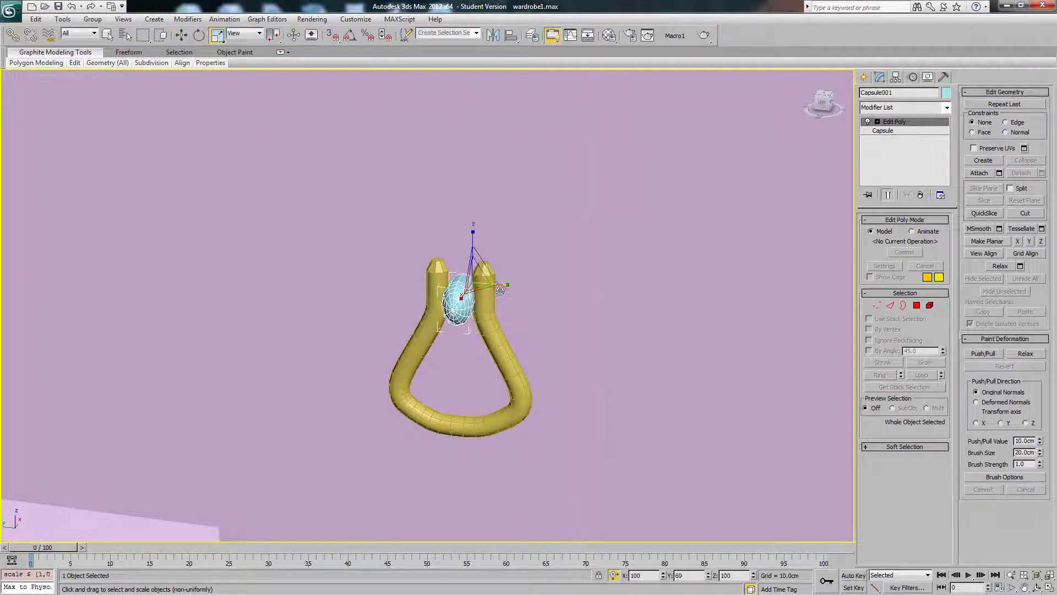
{"action": "middle_click_drag", "start_coordinate": [500, 291], "coordinate": [537, 304], "text": "alt"}
{"action": "right_click", "coordinate": [592, 293]}
{"action": "left_click", "coordinate": [585, 309]}
- Select three alternate edge loops around the capsule's rounded end and remove them
{"action": "scroll", "coordinate": [536, 304], "scroll_direction": "up", "scroll_amount": 5}
{"action": "middle_click_drag", "start_coordinate": [647, 316], "coordinate": [588, 319]}
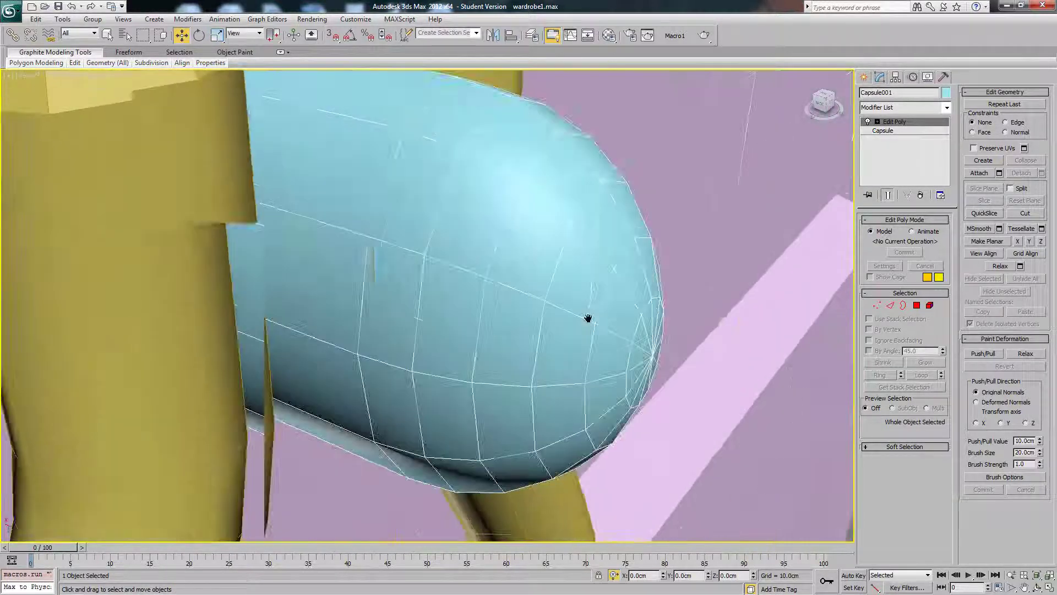
{"action": "left_click", "coordinate": [889, 306]}
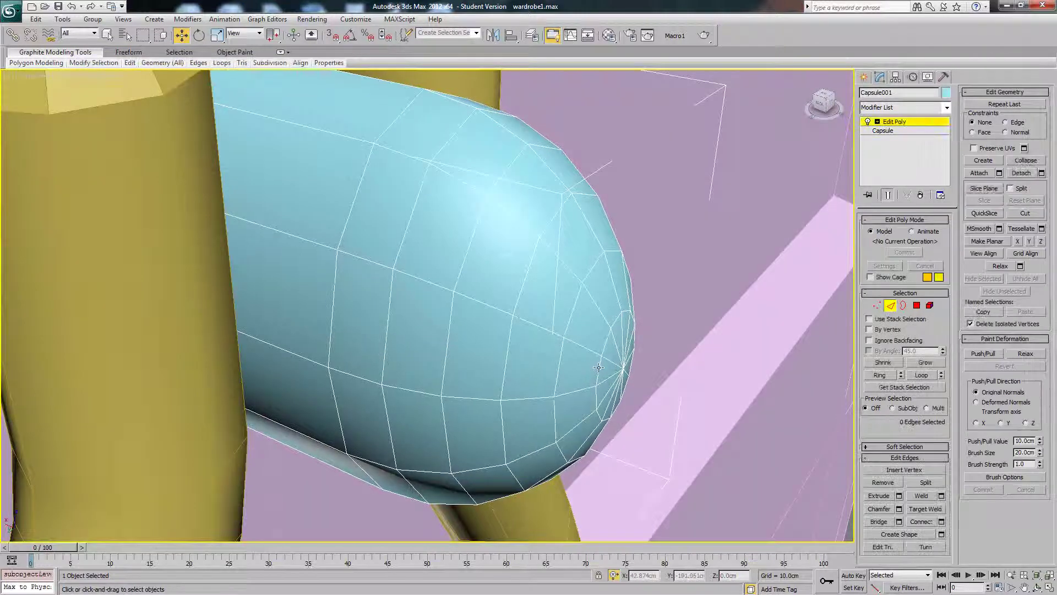
{"action": "double_click", "coordinate": [524, 356]}
{"action": "left_click", "coordinate": [506, 351], "text": "ctrl"}
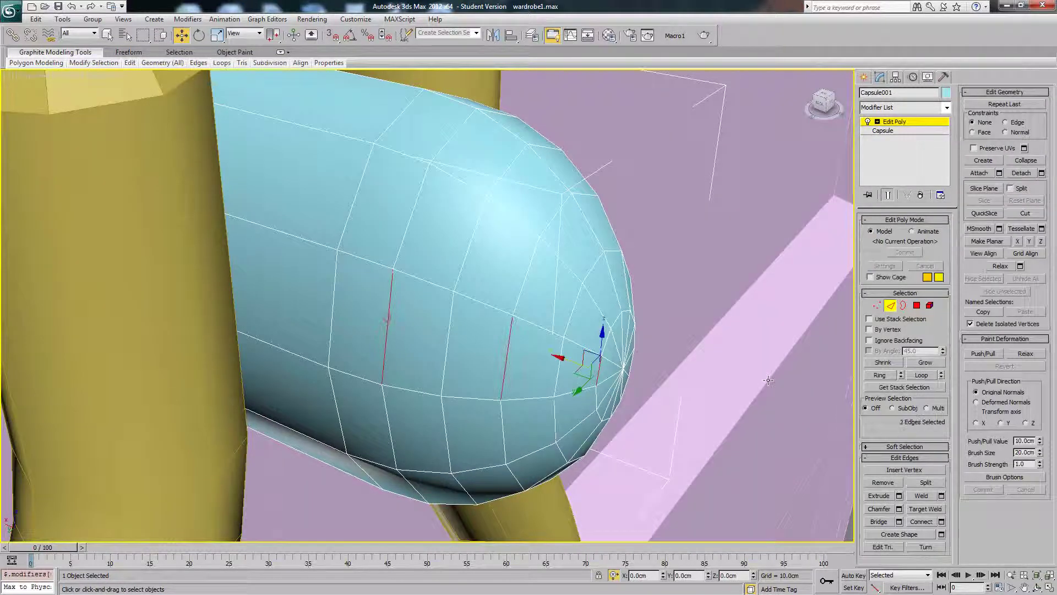
{"action": "left_click", "coordinate": [931, 374]}
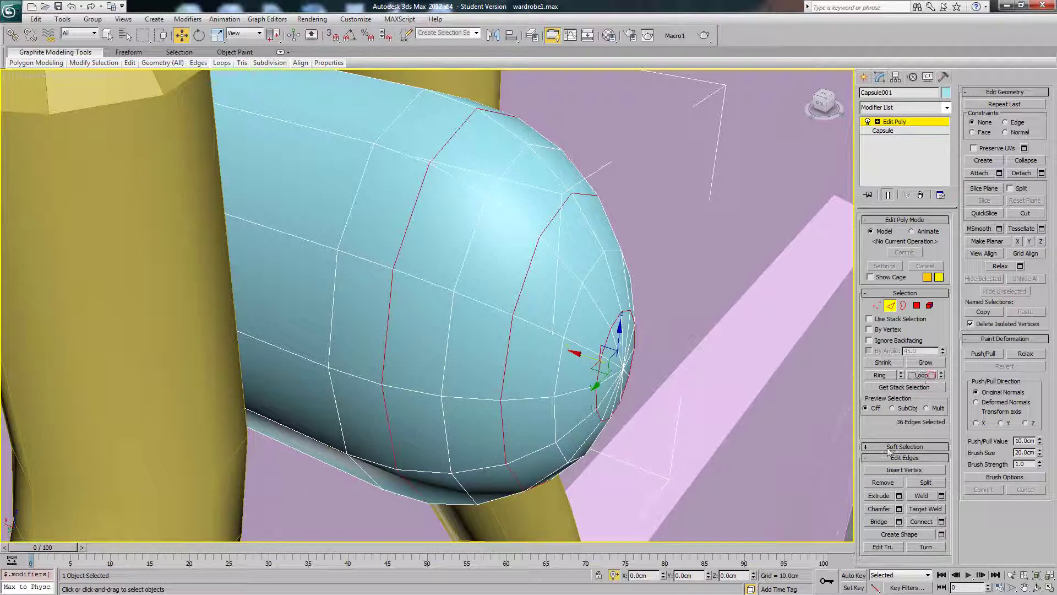
{"action": "left_click", "coordinate": [880, 480]}
- Select the handle together with the capsule and move both along X against the door front
{"action": "scroll", "coordinate": [631, 309], "scroll_direction": "down", "scroll_amount": 10}
{"action": "middle_click_drag", "start_coordinate": [633, 308], "coordinate": [527, 291], "text": "alt"}
{"action": "scroll", "coordinate": [526, 291], "scroll_direction": "up", "scroll_amount": 10}
{"action": "left_click", "coordinate": [891, 305]}
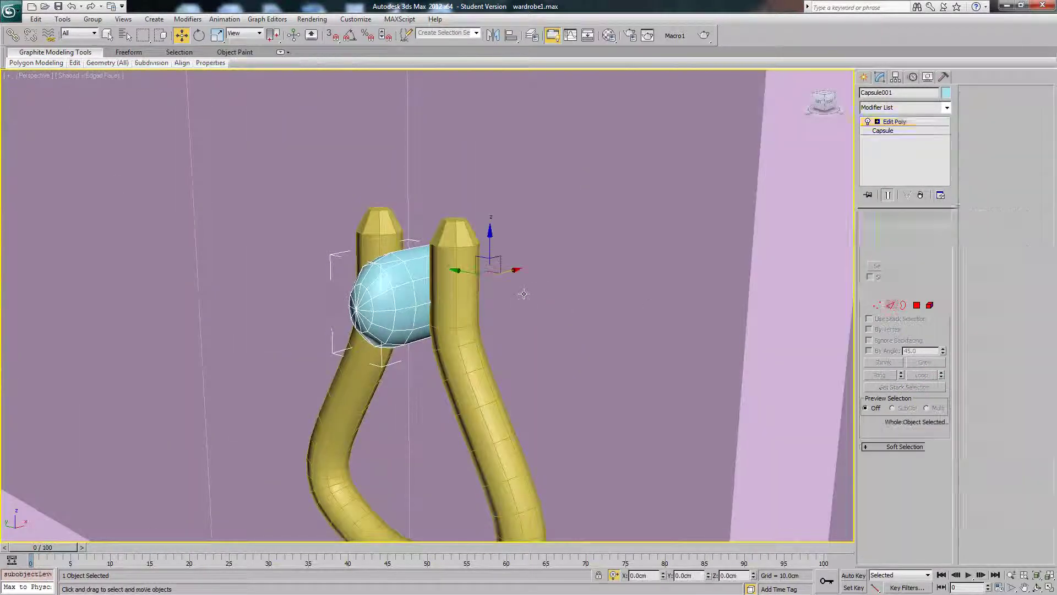
{"action": "left_click", "coordinate": [456, 293], "text": "ctrl"}
{"action": "left_click_drag", "start_coordinate": [433, 351], "coordinate": [542, 348]}
{"action": "scroll", "coordinate": [541, 347], "scroll_direction": "down", "scroll_amount": 6}
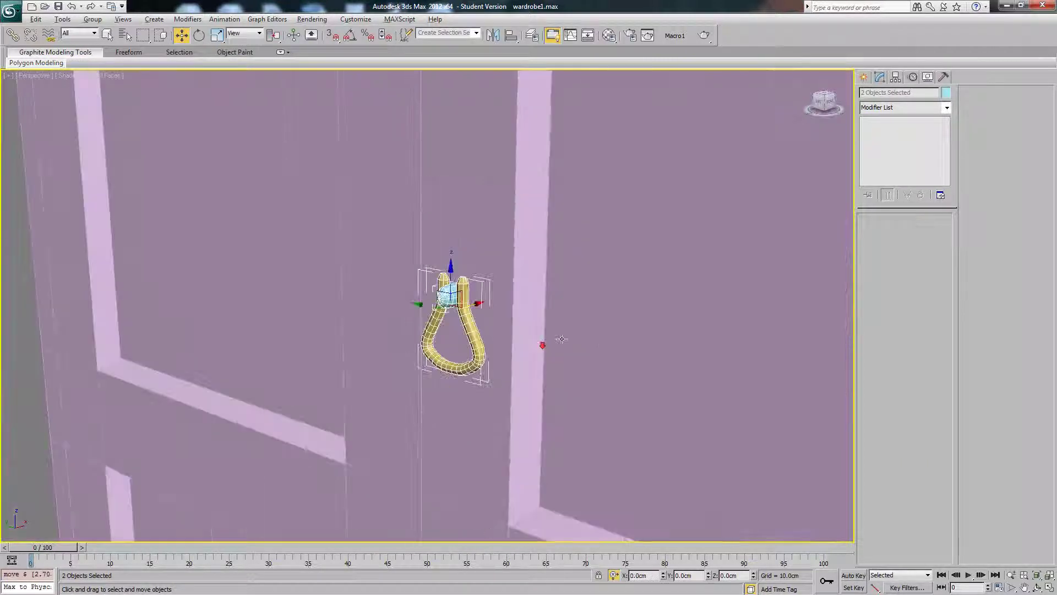
- Clone the handle and capsule sideways along Y as one instance for the neighbouring door
{"action": "middle_click_drag", "start_coordinate": [529, 347], "coordinate": [584, 307], "text": "alt"}
{"action": "scroll", "coordinate": [560, 340], "scroll_direction": "down", "scroll_amount": 5}
{"action": "key", "text": "F4"}
{"action": "scroll", "coordinate": [431, 300], "scroll_direction": "up", "scroll_amount": 5}
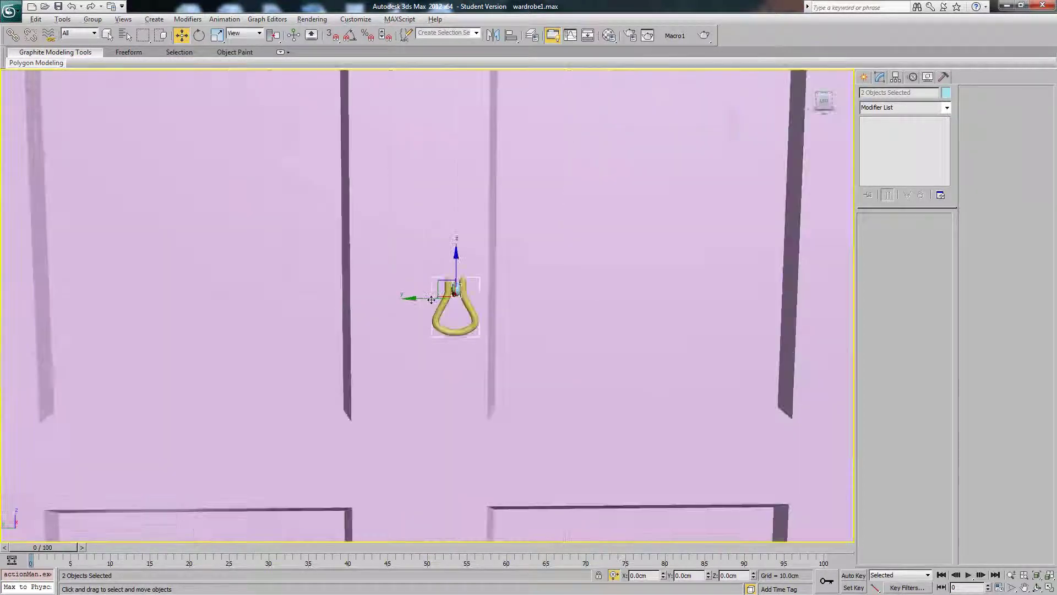
{"action": "mouse_move", "coordinate": [432, 292]}
{"action": "left_mouse_down", "text": "shift"}
{"action": "mouse_move", "coordinate": [365, 296]}
{"action": "mouse_move", "coordinate": [378, 301]}
{"action": "left_mouse_up", "text": "shift"}
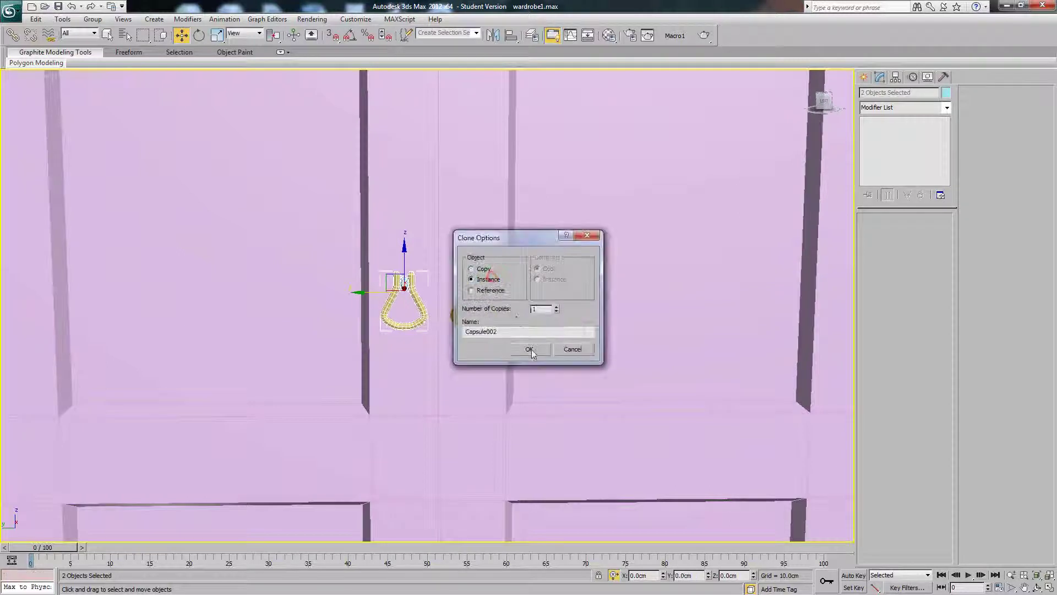
{"action": "left_click", "coordinate": [529, 349]}
{"action": "scroll", "coordinate": [596, 320], "scroll_direction": "down", "scroll_amount": 6}
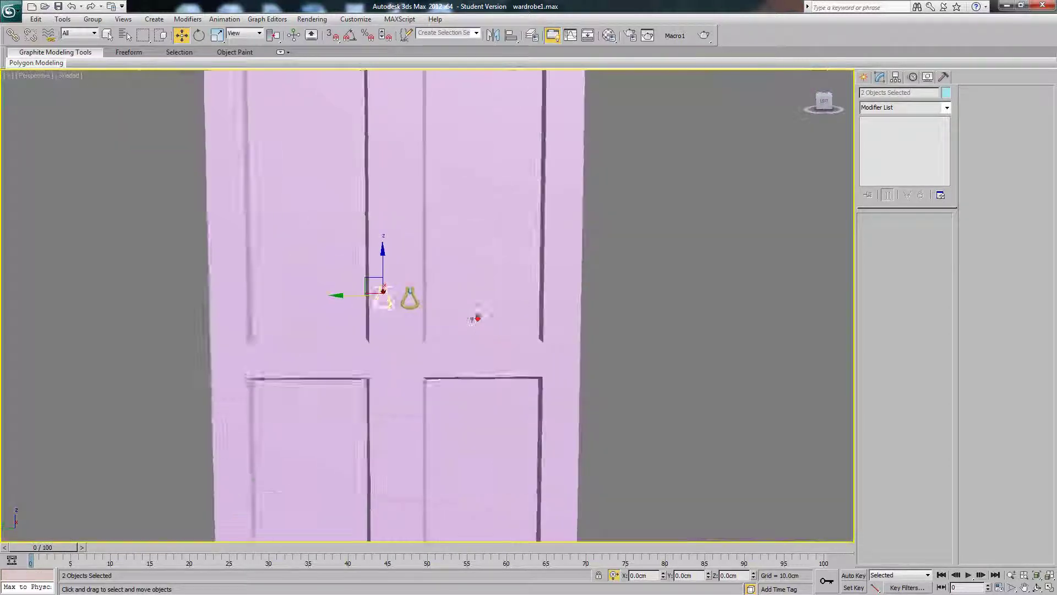
- Clear the selection and examine how the two handles sit on the whole wardrobe
{"action": "left_click", "coordinate": [597, 321]}
{"action": "middle_click_drag", "start_coordinate": [596, 320], "coordinate": [564, 329], "text": "alt"}
{"action": "scroll", "coordinate": [564, 328], "scroll_direction": "down", "scroll_amount": 5}
{"action": "scroll", "coordinate": [562, 329], "scroll_direction": "up", "scroll_amount": 2}
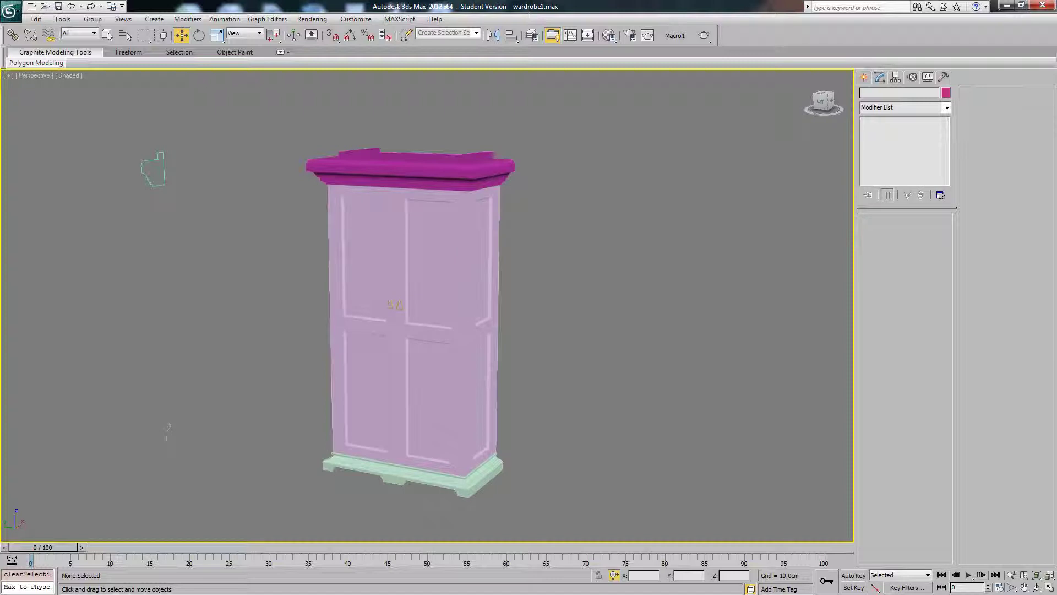
{"action": "scroll", "coordinate": [489, 289], "scroll_direction": "up", "scroll_amount": 8}
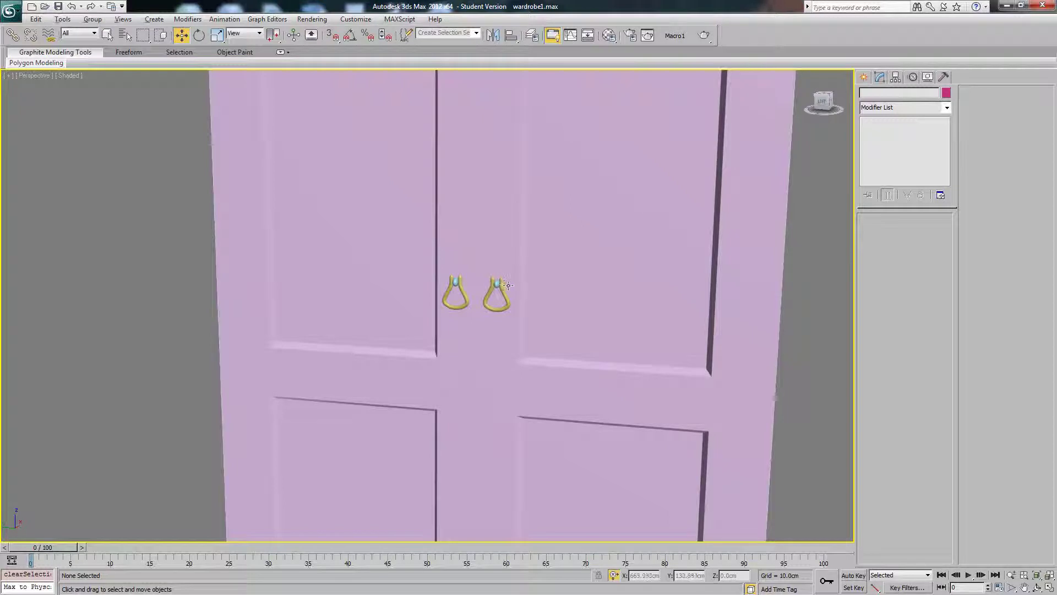
{"action": "mouse_move", "coordinate": [510, 284]}
{"action": "middle_mouse_down", "text": "alt"}
{"action": "mouse_move", "coordinate": [518, 281]}
{"action": "mouse_move", "coordinate": [655, 469]}
{"action": "middle_mouse_up", "text": "alt"}
- Create a Box in the Left view behind one handle, about 11.6 cm long, 3.4 cm wide and 0.8 cm high
{"action": "key", "text": "f"}
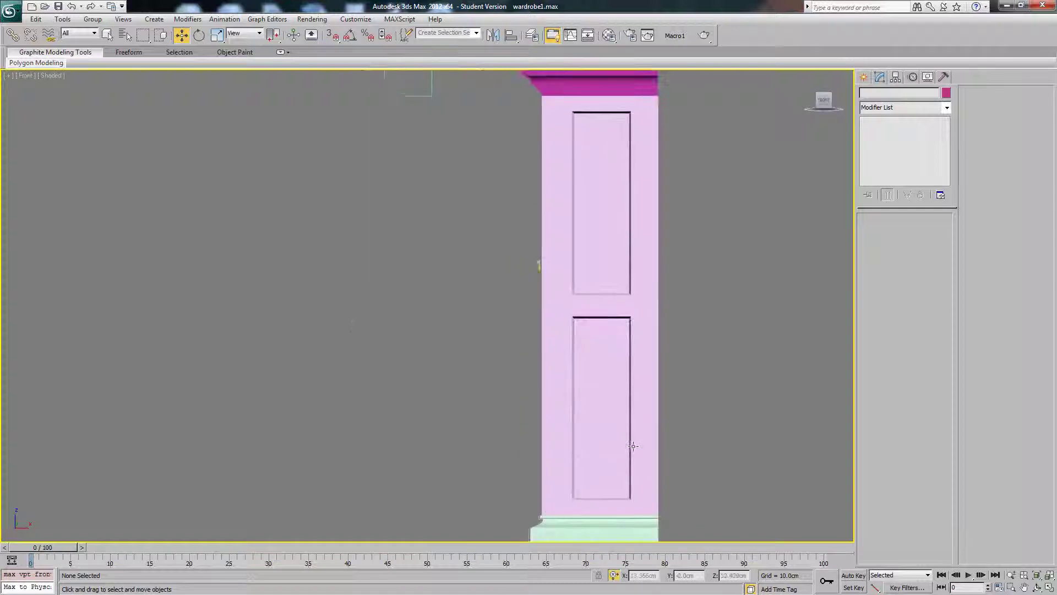
{"action": "key", "text": "l"}
{"action": "middle_click_drag", "start_coordinate": [467, 83], "coordinate": [507, 306]}
{"action": "scroll", "coordinate": [508, 306], "scroll_direction": "up", "scroll_amount": 5}
{"action": "middle_click_drag", "start_coordinate": [633, 241], "coordinate": [583, 261]}
{"action": "scroll", "coordinate": [583, 261], "scroll_direction": "up", "scroll_amount": 3}
{"action": "left_click", "coordinate": [864, 77]}
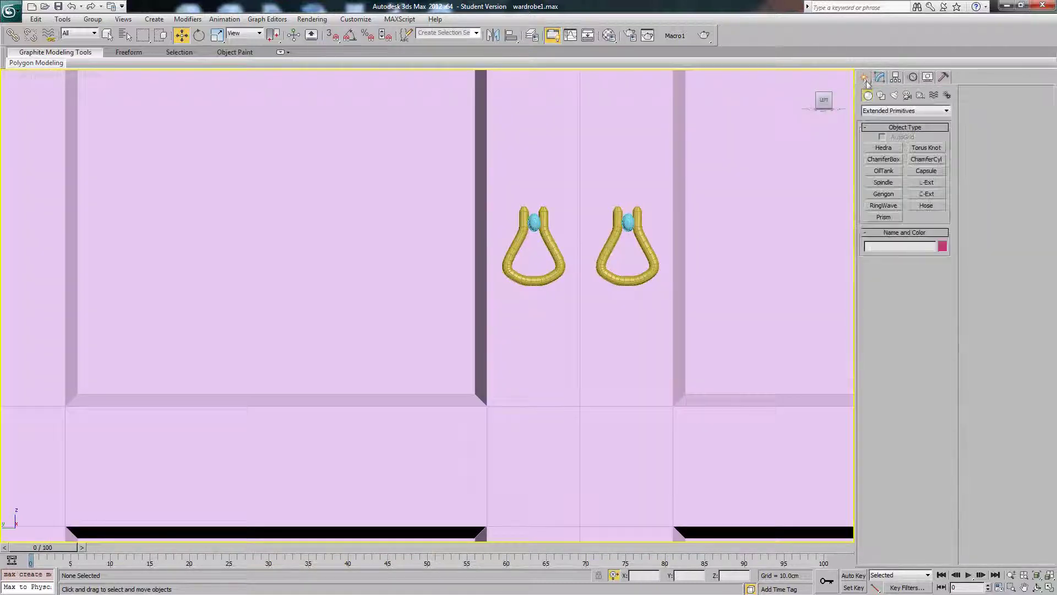
{"action": "left_click", "coordinate": [878, 113]}
{"action": "left_click", "coordinate": [885, 120]}
{"action": "left_click", "coordinate": [892, 148]}
{"action": "key", "text": "F3"}
{"action": "left_click_drag", "start_coordinate": [606, 171], "coordinate": [648, 310]}
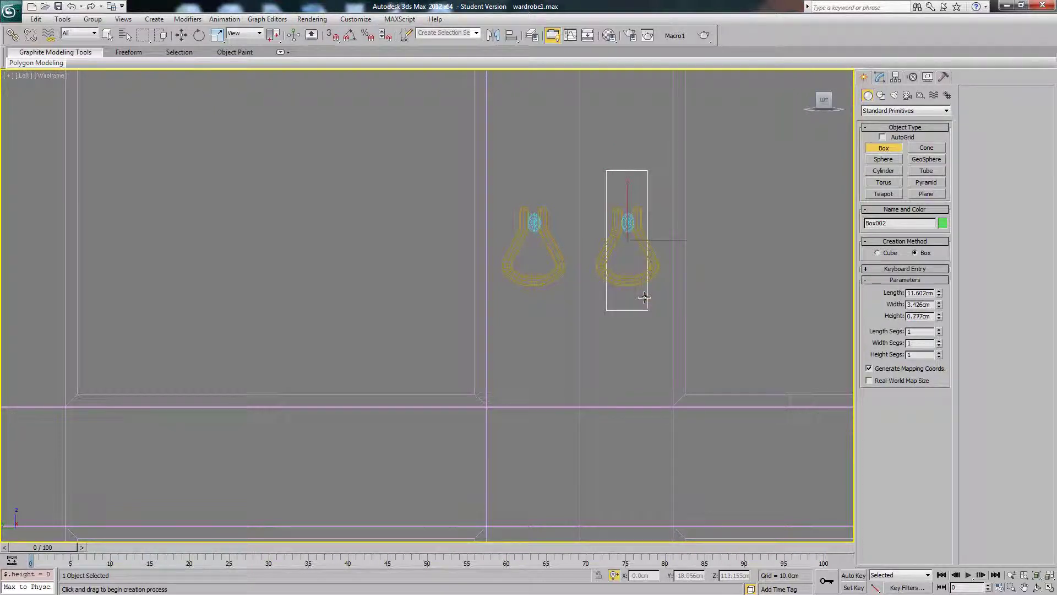
{"action": "left_click", "coordinate": [644, 298]}
- Raise the box relative to the handle and move it along X to the door front as a backplate
{"action": "key", "text": "w"}
{"action": "left_click_drag", "start_coordinate": [630, 198], "coordinate": [630, 160]}
{"action": "key", "text": "F3"}
{"action": "scroll", "coordinate": [632, 172], "scroll_direction": "down", "scroll_amount": 3}
{"action": "mouse_move", "coordinate": [645, 246]}
{"action": "middle_mouse_down", "text": "alt"}
{"action": "mouse_move", "coordinate": [606, 261]}
{"action": "mouse_move", "coordinate": [547, 247]}
{"action": "middle_mouse_up", "text": "alt"}
{"action": "left_click_drag", "start_coordinate": [592, 233], "coordinate": [396, 274]}
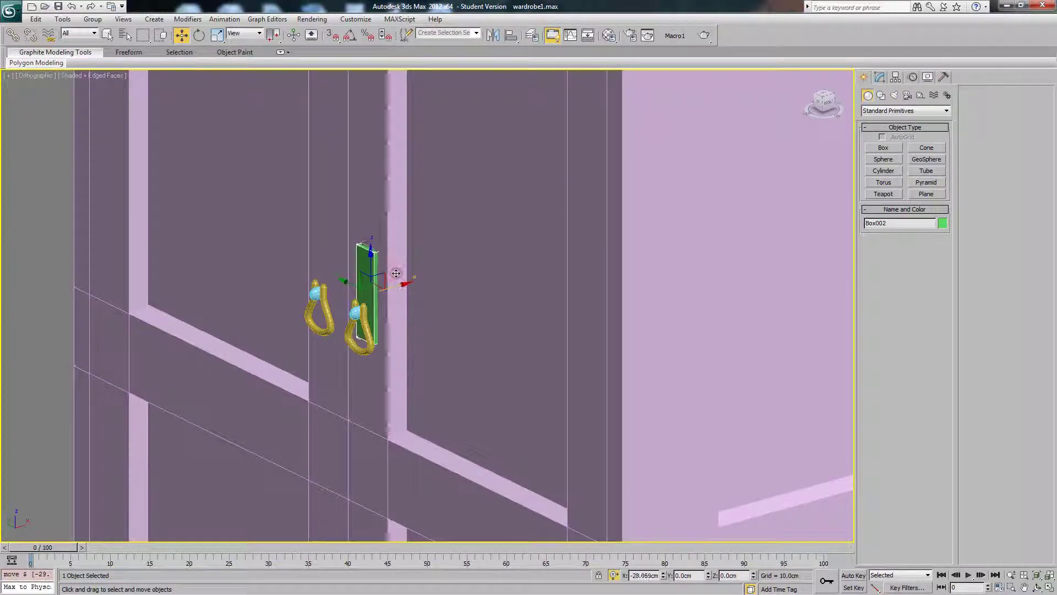
{"action": "scroll", "coordinate": [380, 291], "scroll_direction": "up", "scroll_amount": 6}
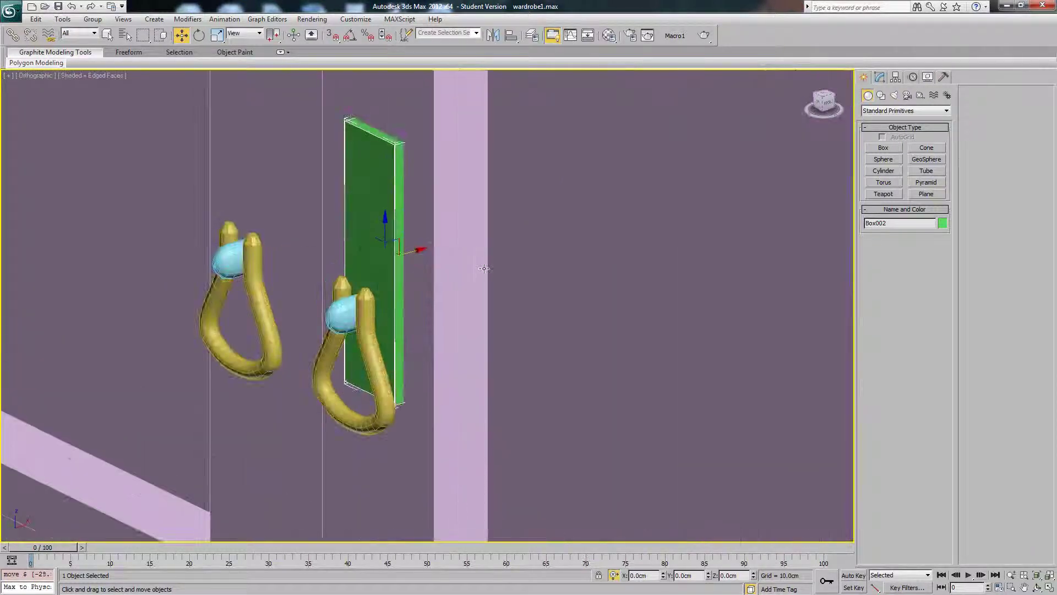
- Add an Edit Poly modifier to the backplate box
{"action": "key", "text": "l"}
{"action": "key", "text": "z"}
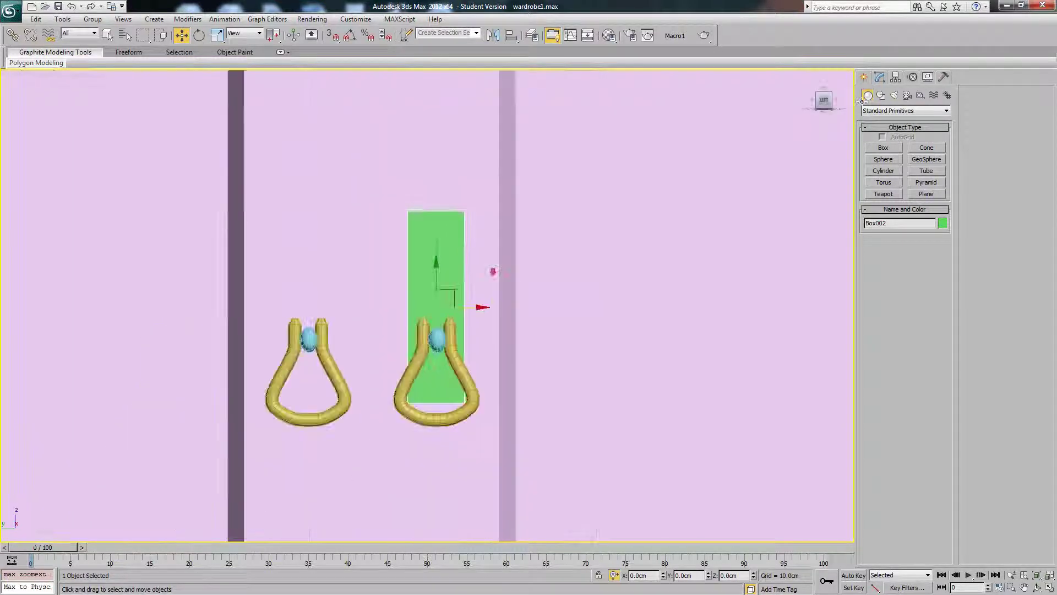
{"action": "left_click", "coordinate": [878, 77]}
{"action": "left_click", "coordinate": [937, 107]}
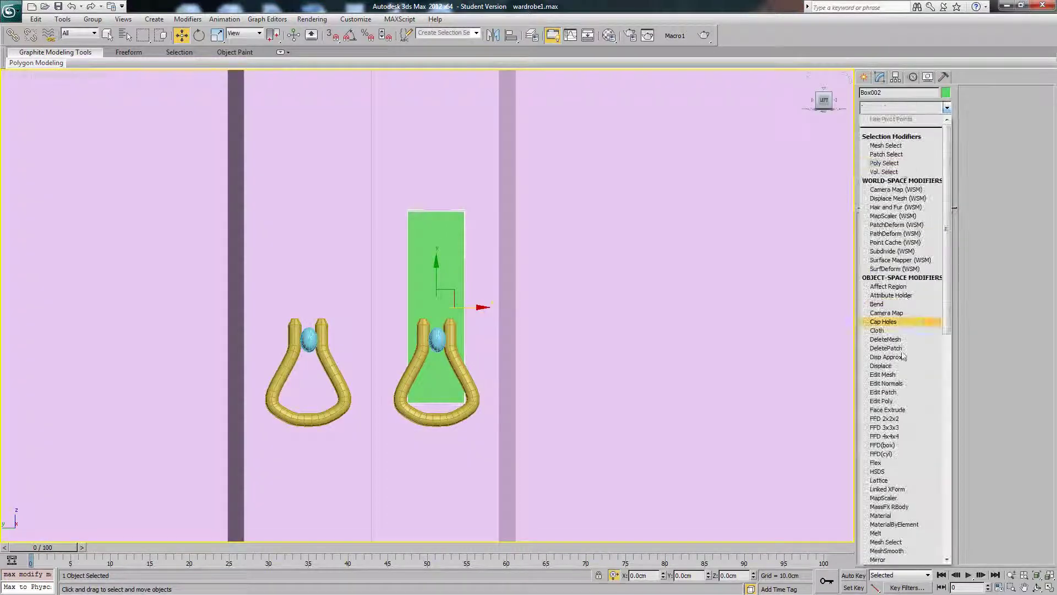
{"action": "left_click", "coordinate": [903, 402]}
- Connect the backplate's long vertical edges with four segments
{"action": "left_click", "coordinate": [890, 305]}
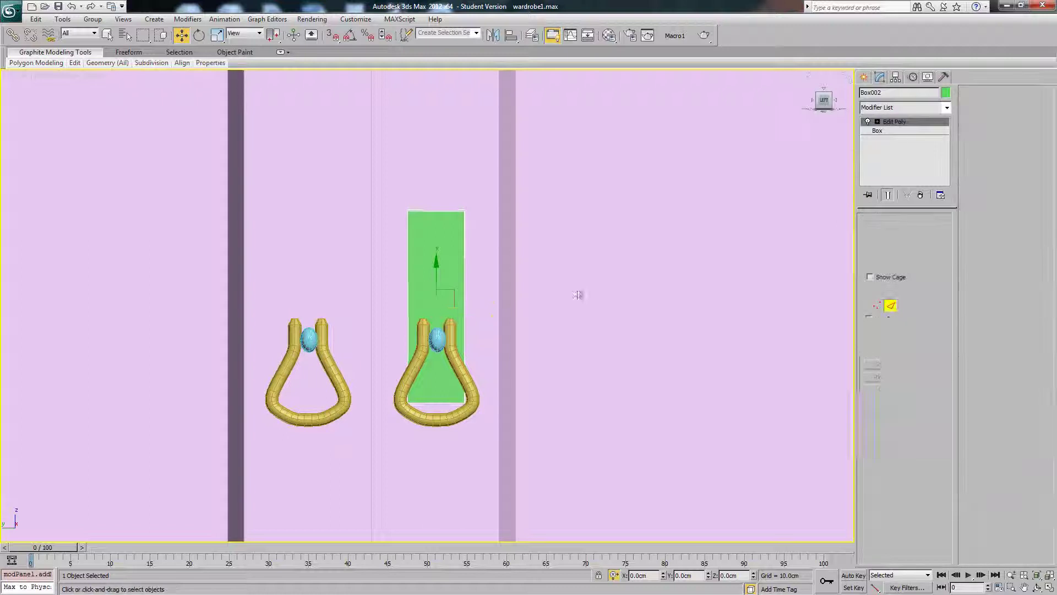
{"action": "left_click_drag", "start_coordinate": [375, 279], "coordinate": [538, 347]}
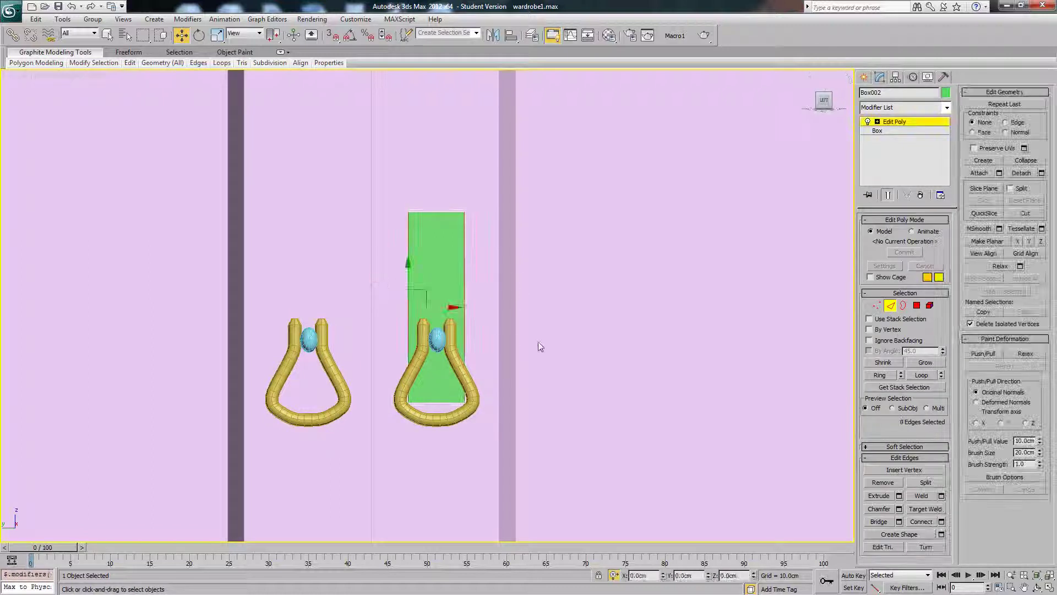
{"action": "left_click", "coordinate": [942, 521]}
{"action": "left_click_drag", "start_coordinate": [438, 316], "coordinate": [439, 314]}
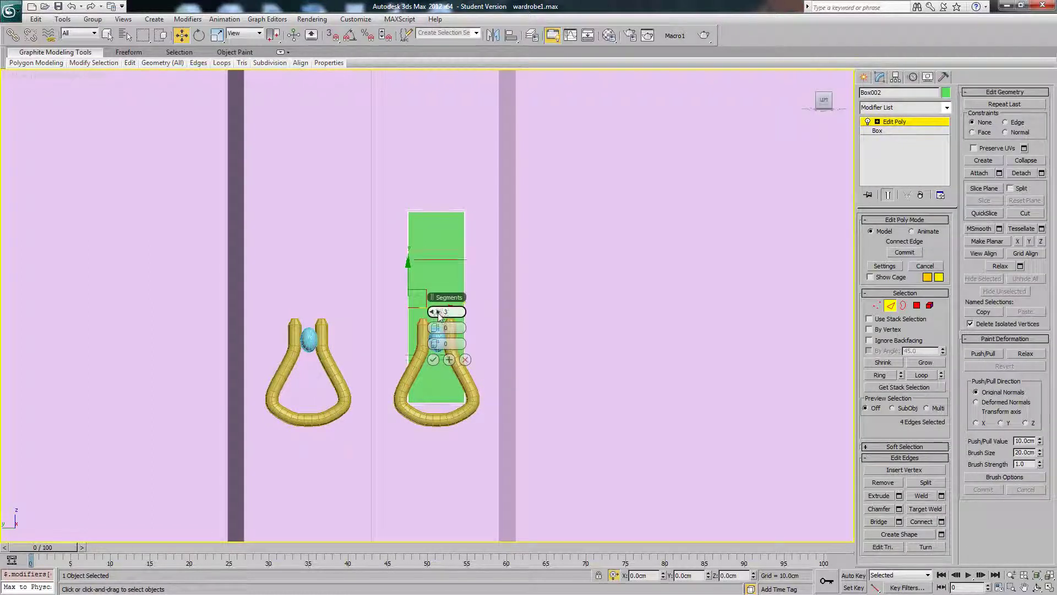
{"action": "left_click", "coordinate": [439, 313]}
{"action": "left_click", "coordinate": [434, 359]}
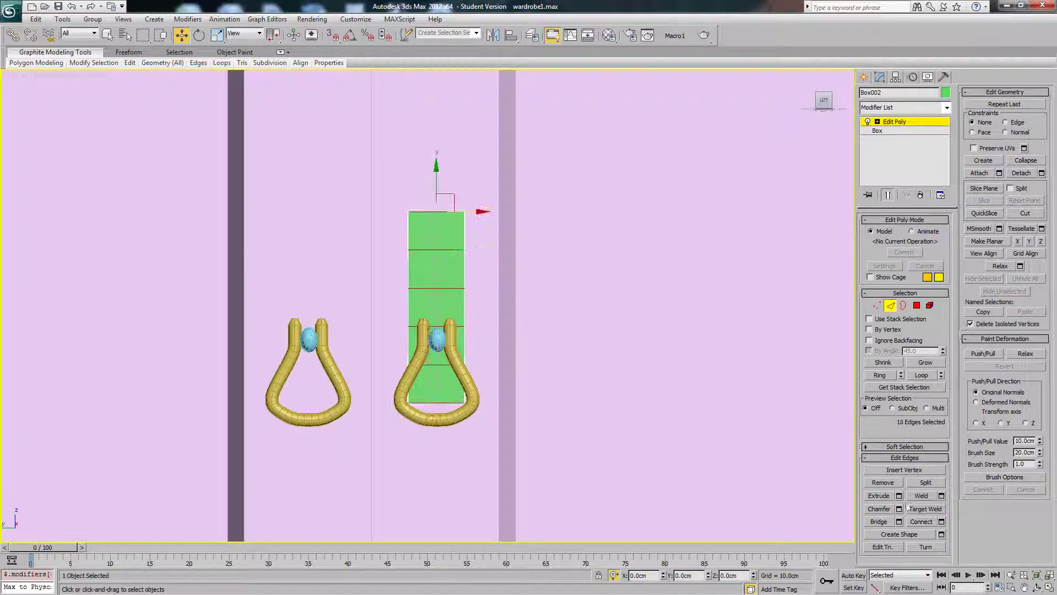
- Connect the backplate's horizontal edges with two segments running along its length
{"action": "left_click", "coordinate": [942, 521]}
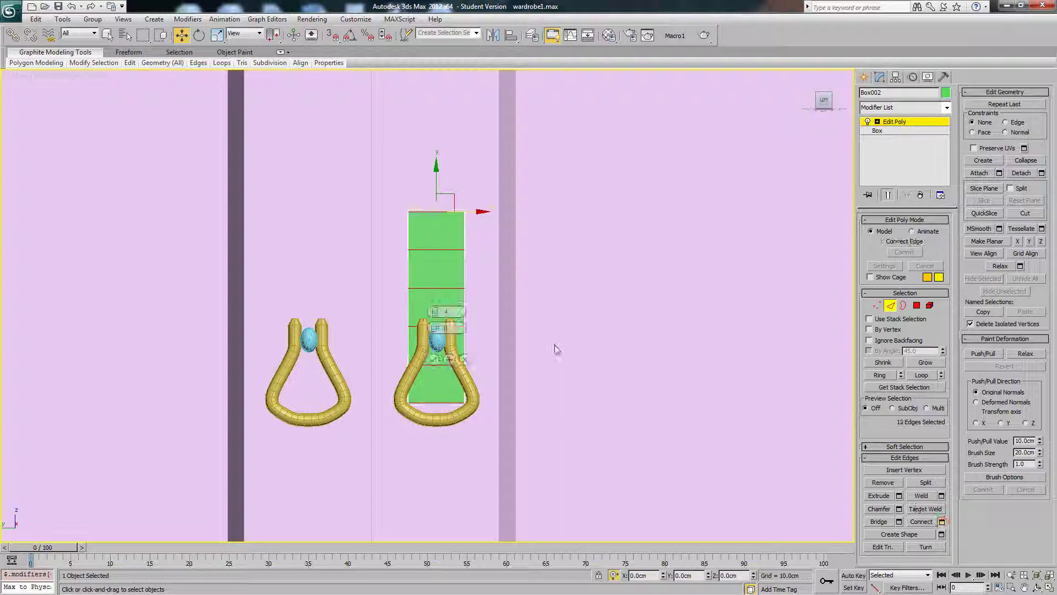
{"action": "left_click", "coordinate": [432, 312]}
{"action": "left_click", "coordinate": [432, 312]}
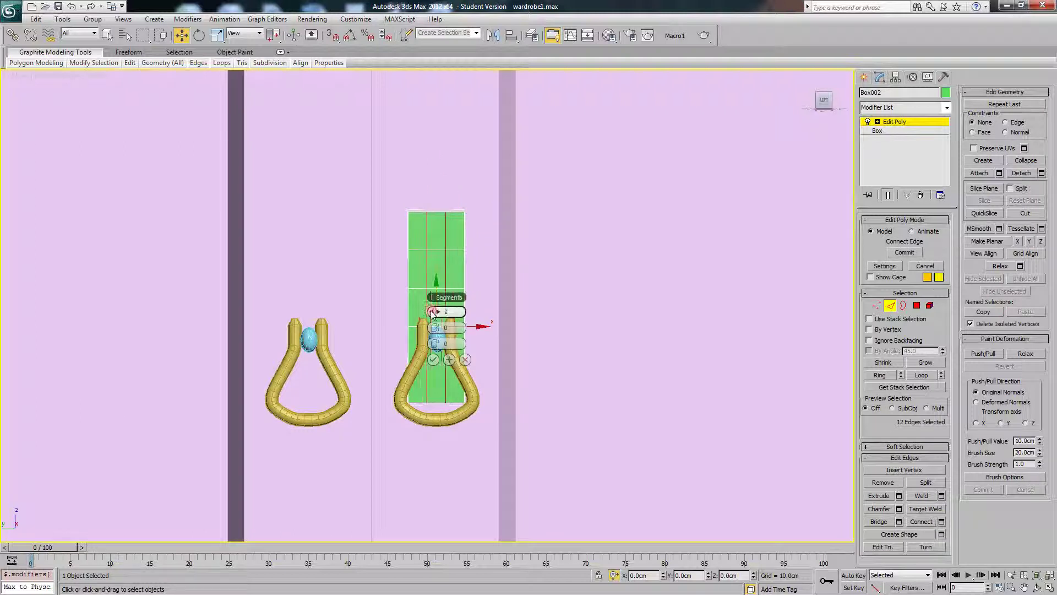
{"action": "left_click", "coordinate": [433, 360]}
- Scale the backplate's second vertex row from the top to about 87% along X and pull the top corners inward
{"action": "left_click", "coordinate": [876, 307]}
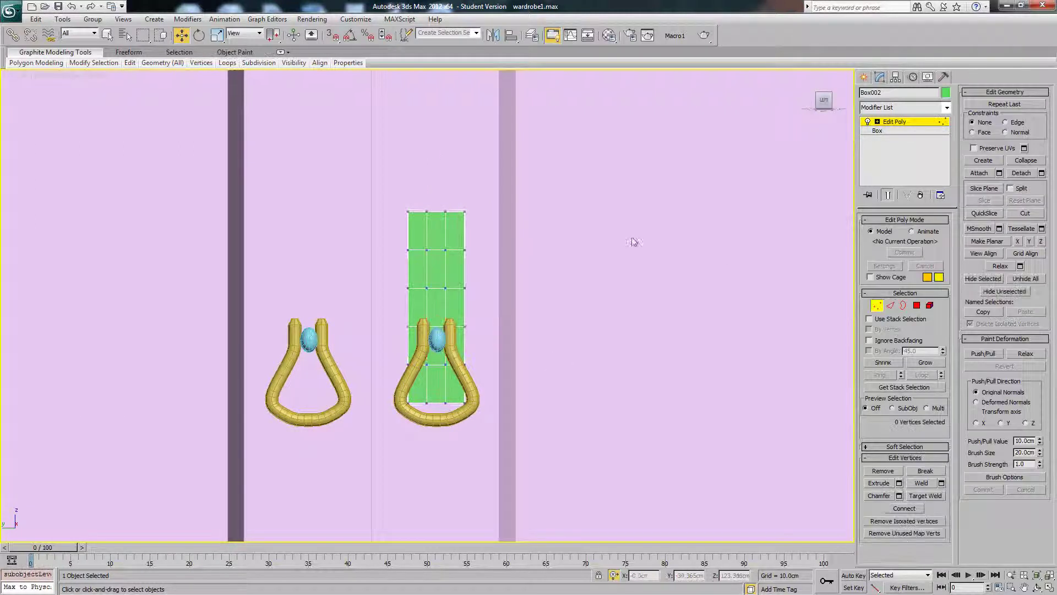
{"action": "left_click_drag", "start_coordinate": [404, 242], "coordinate": [479, 248]}
{"action": "key", "text": "r"}
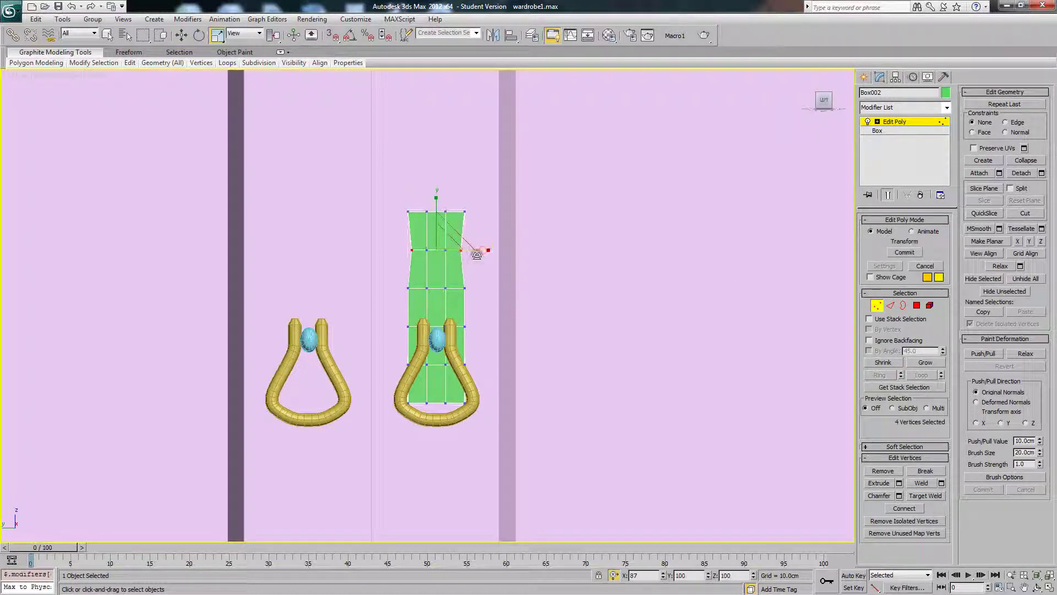
{"action": "left_click_drag", "start_coordinate": [415, 202], "coordinate": [400, 219]}
{"action": "left_click_drag", "start_coordinate": [474, 205], "coordinate": [460, 226], "text": "ctrl"}
- Scale the side vertices of the backplate's lower row and its bottom corners inward to mirror the upper taper
{"action": "left_click_drag", "start_coordinate": [395, 360], "coordinate": [416, 372]}
{"action": "mouse_move", "coordinate": [474, 353]}
{"action": "left_mouse_down", "text": "ctrl"}
{"action": "mouse_move", "coordinate": [459, 371]}
{"action": "mouse_move", "coordinate": [477, 373]}
{"action": "left_mouse_up", "text": "ctrl"}
{"action": "left_click_drag", "start_coordinate": [417, 409], "coordinate": [417, 409]}
{"action": "left_click_drag", "start_coordinate": [483, 396], "coordinate": [447, 417], "text": "ctrl"}
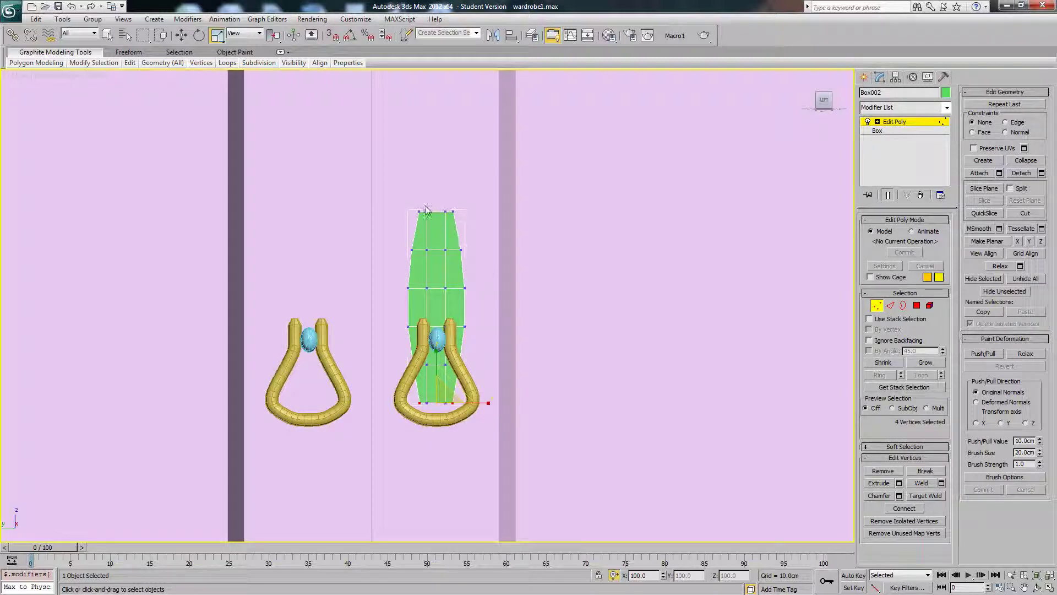
- Move the backplate's middle top vertices up and middle bottom vertices down to round both ends
{"action": "left_click_drag", "start_coordinate": [450, 221], "coordinate": [451, 222]}
{"action": "right_click", "coordinate": [474, 213]}
{"action": "left_click", "coordinate": [480, 229]}
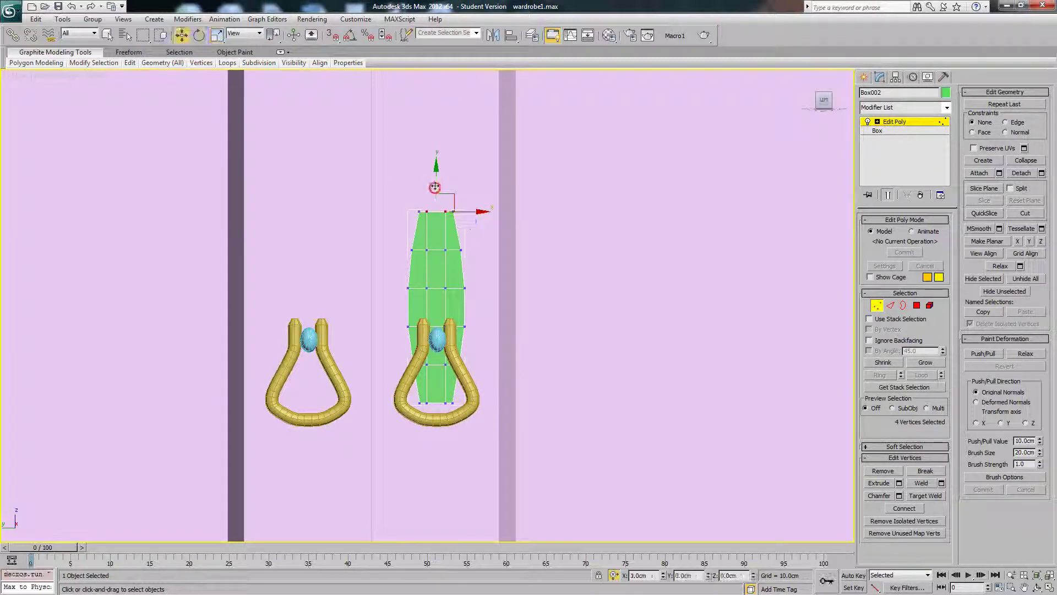
{"action": "left_click_drag", "start_coordinate": [435, 187], "coordinate": [437, 178]}
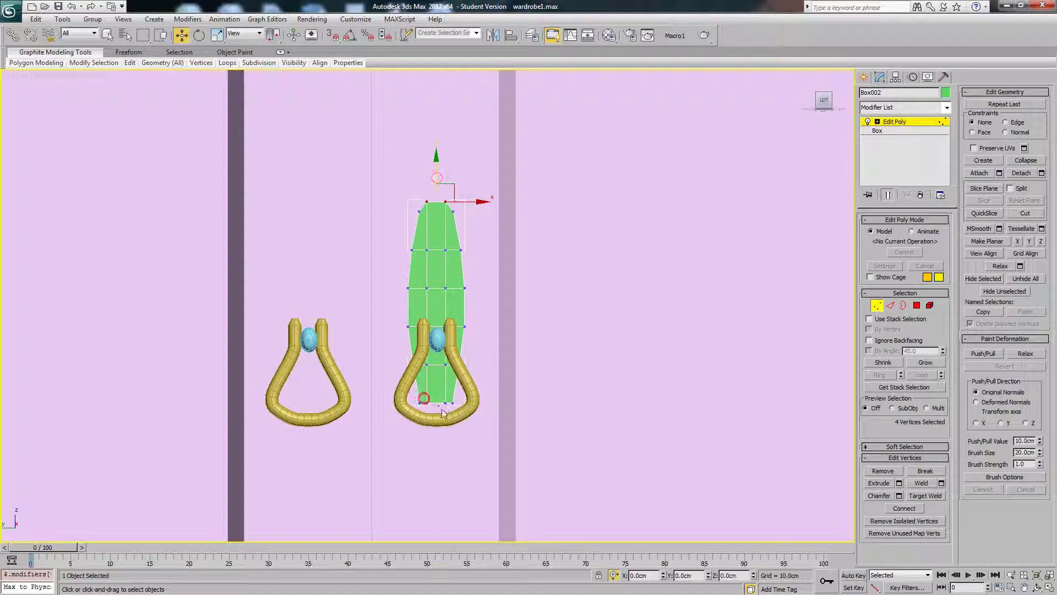
{"action": "left_click_drag", "start_coordinate": [449, 415], "coordinate": [454, 416]}
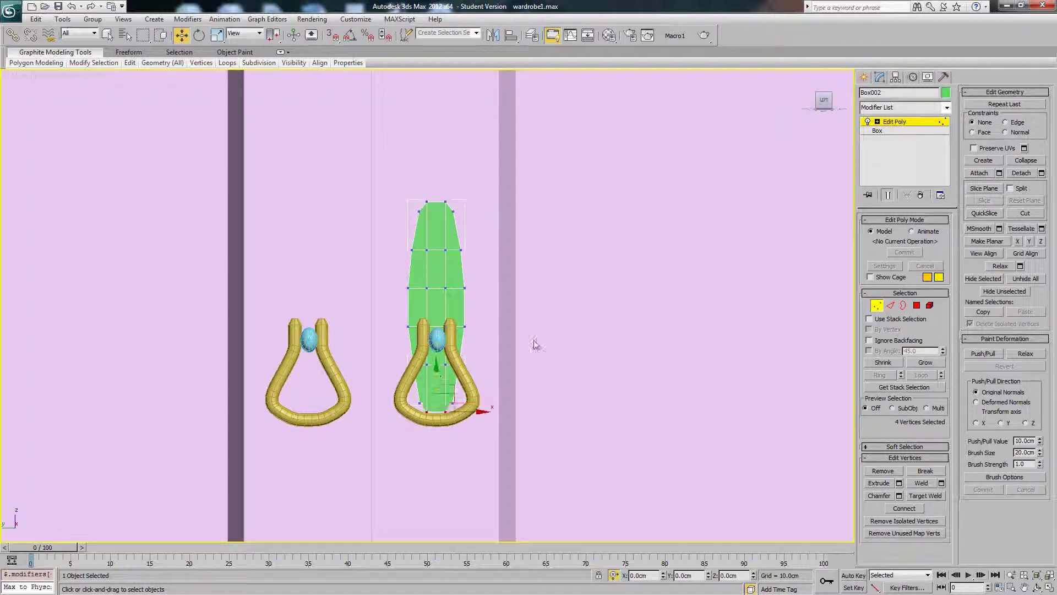
- Finish vertex editing on the backplate and isolate it by hiding all unselected objects
{"action": "left_click", "coordinate": [876, 306]}
{"action": "middle_click_drag", "start_coordinate": [557, 286], "coordinate": [582, 256], "text": "alt"}
{"action": "right_click", "coordinate": [563, 284]}
{"action": "left_click", "coordinate": [595, 245]}
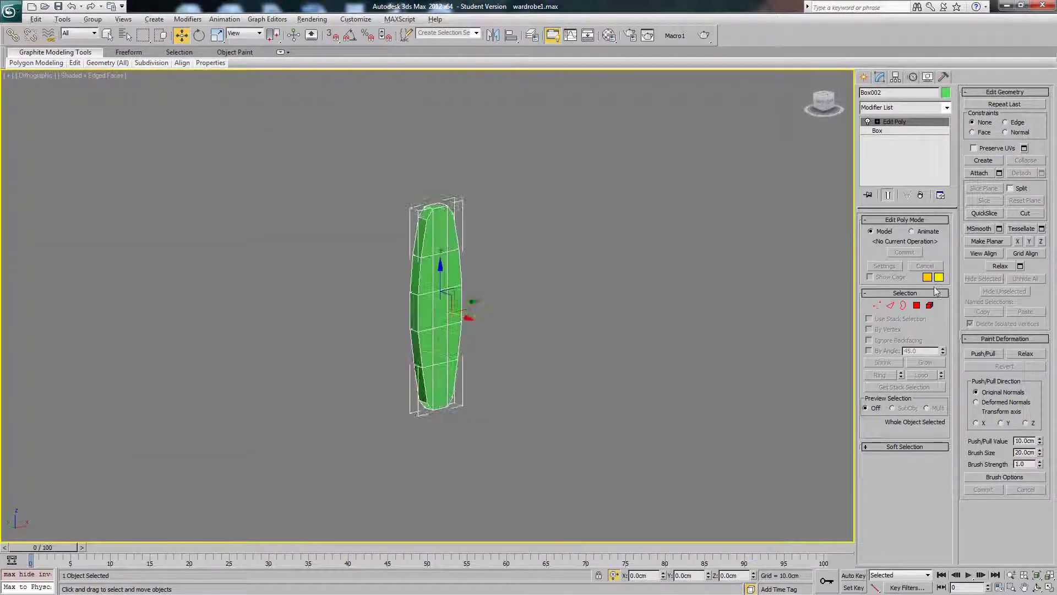
- Select the backplate's rear polygons by angle at 45 and delete them
{"action": "left_click", "coordinate": [916, 305]}
{"action": "left_click", "coordinate": [884, 350]}
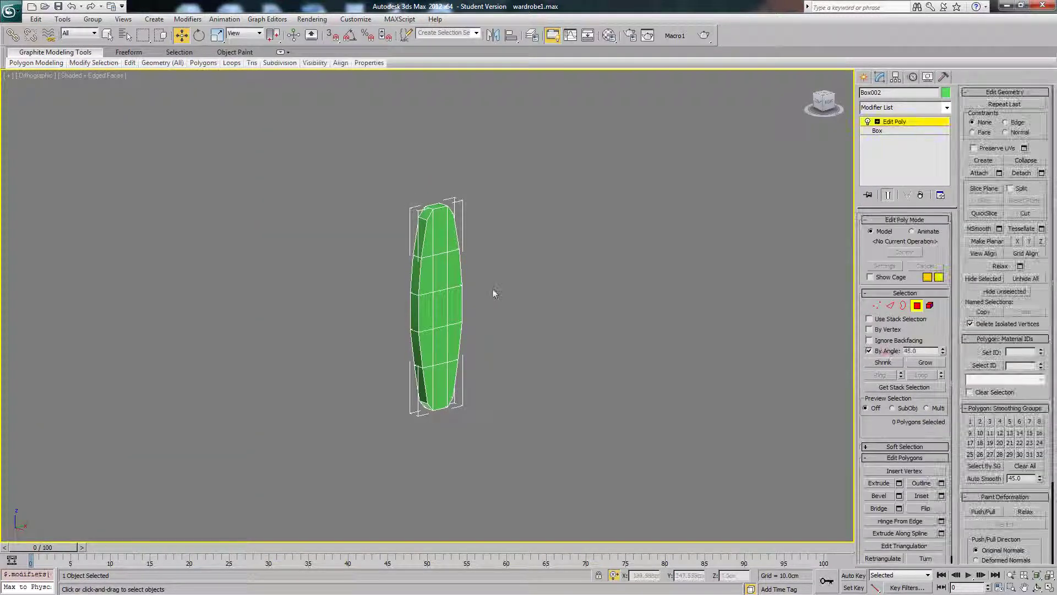
{"action": "left_click", "coordinate": [451, 273]}
{"action": "key", "text": "Delete"}
- Unhide all objects, turn off the edge display, finish polygon editing and return to a perspective view of the doors
{"action": "key", "text": "F4"}
{"action": "right_click", "coordinate": [509, 295]}
{"action": "left_click", "coordinate": [525, 246]}
{"action": "scroll", "coordinate": [371, 302], "scroll_direction": "down", "scroll_amount": 5}
{"action": "middle_click_drag", "start_coordinate": [369, 302], "coordinate": [534, 309], "text": "alt"}
{"action": "left_click", "coordinate": [898, 121]}
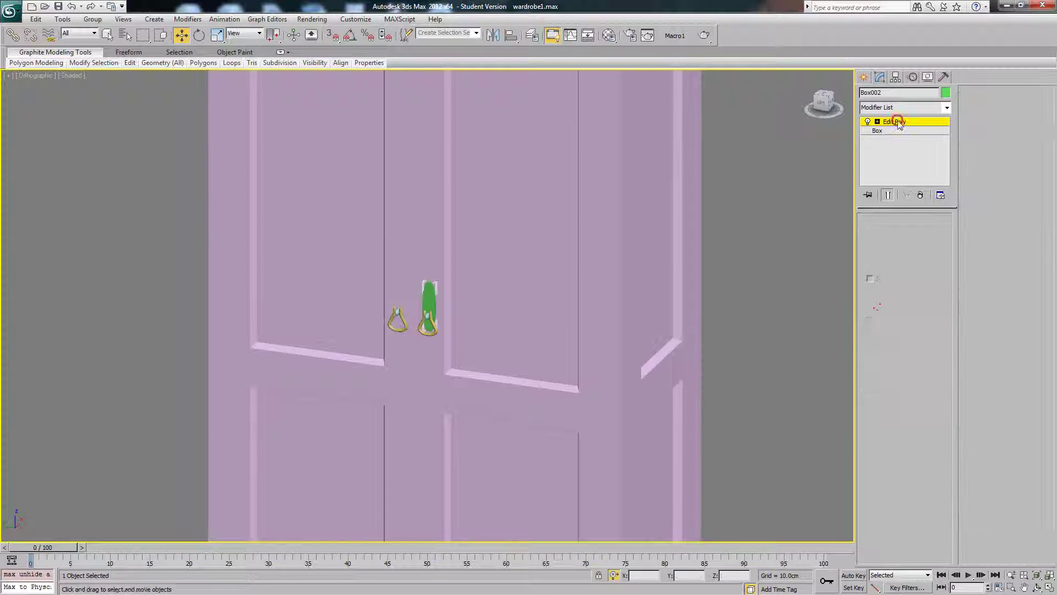
{"action": "key", "text": "p"}
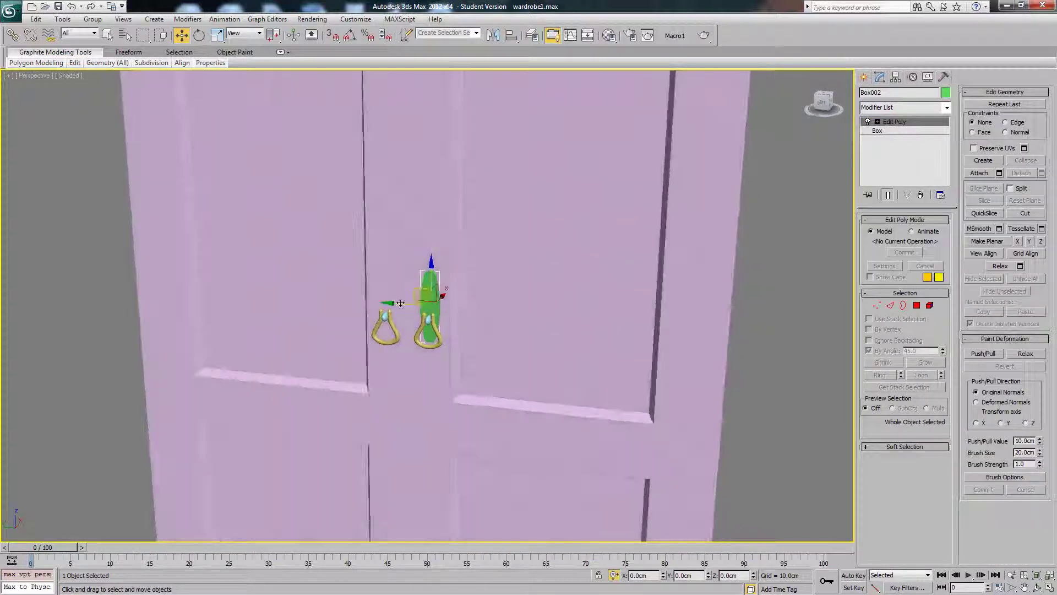
- Delete the capsule mount and ring of the handle that has no backplate
{"action": "left_click", "coordinate": [389, 325]}
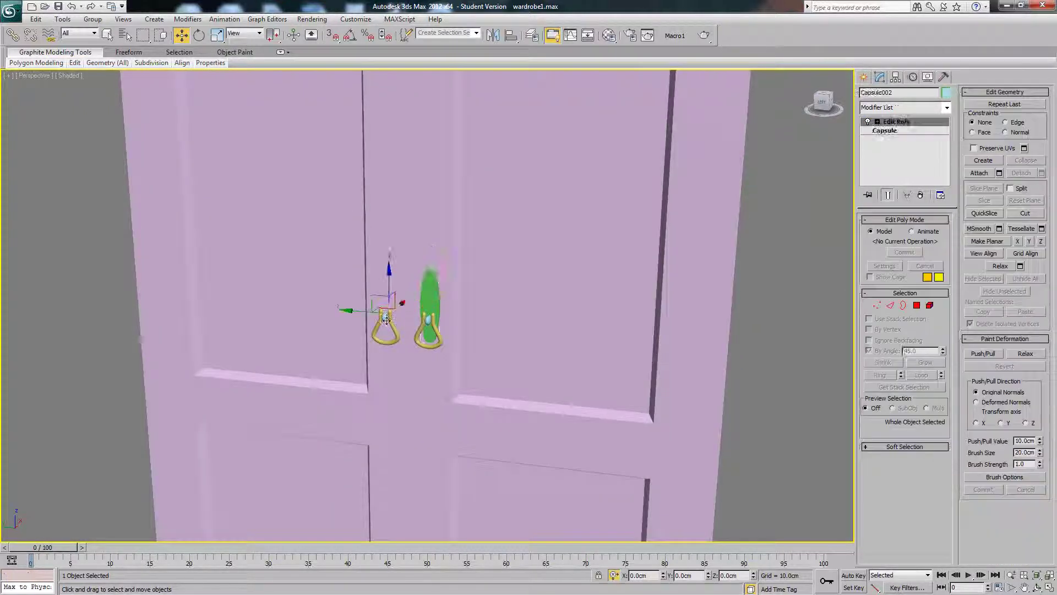
{"action": "key", "text": "Delete"}
{"action": "left_click", "coordinate": [388, 318]}
{"action": "key", "text": "Delete"}
- Select the remaining handle's ring, capsule mount and backplate together and show their edges
{"action": "left_click", "coordinate": [429, 320]}
{"action": "left_click", "coordinate": [433, 321], "text": "ctrl"}
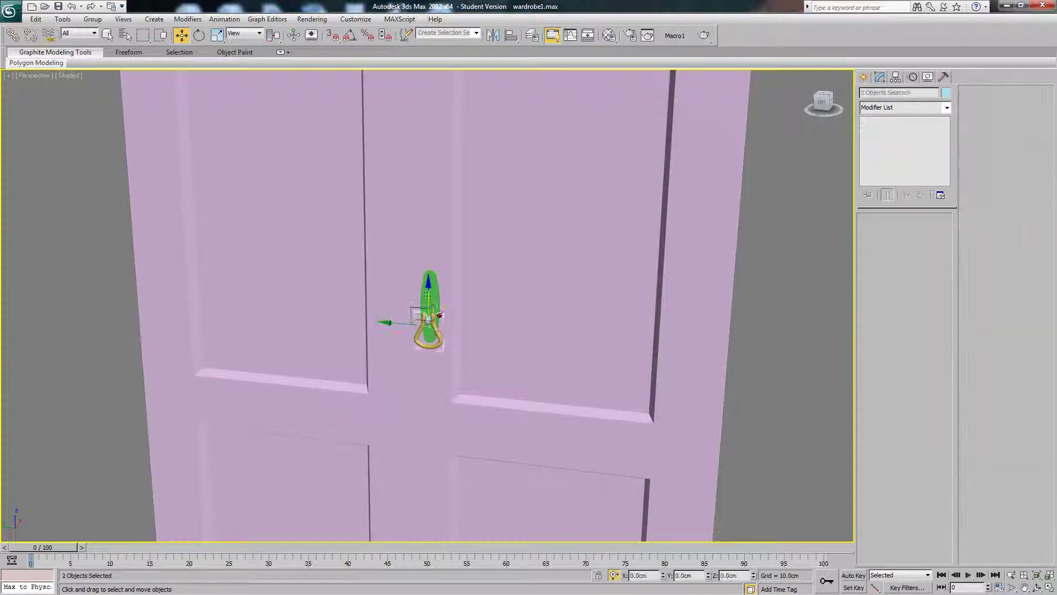
{"action": "key", "text": "F4"}
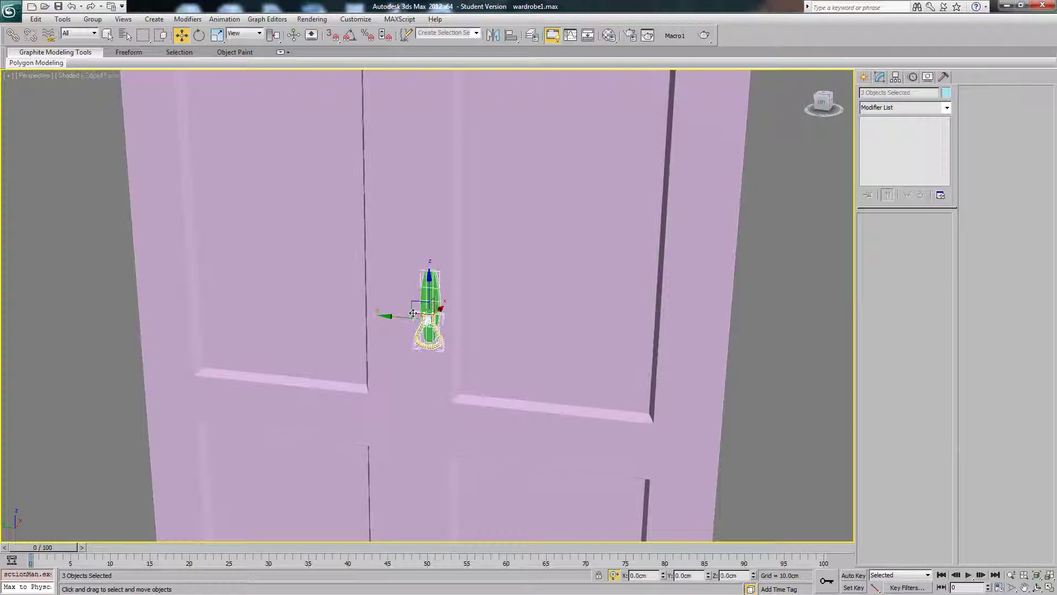
{"action": "middle_click_drag", "start_coordinate": [427, 311], "coordinate": [463, 316]}
{"action": "scroll", "coordinate": [462, 316], "scroll_direction": "up", "scroll_amount": 5}
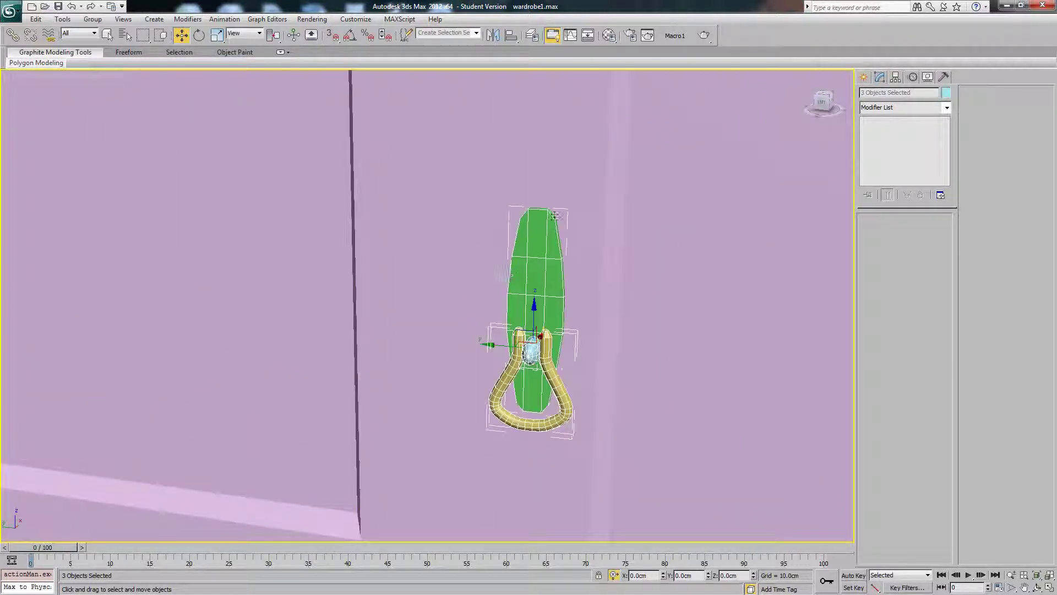